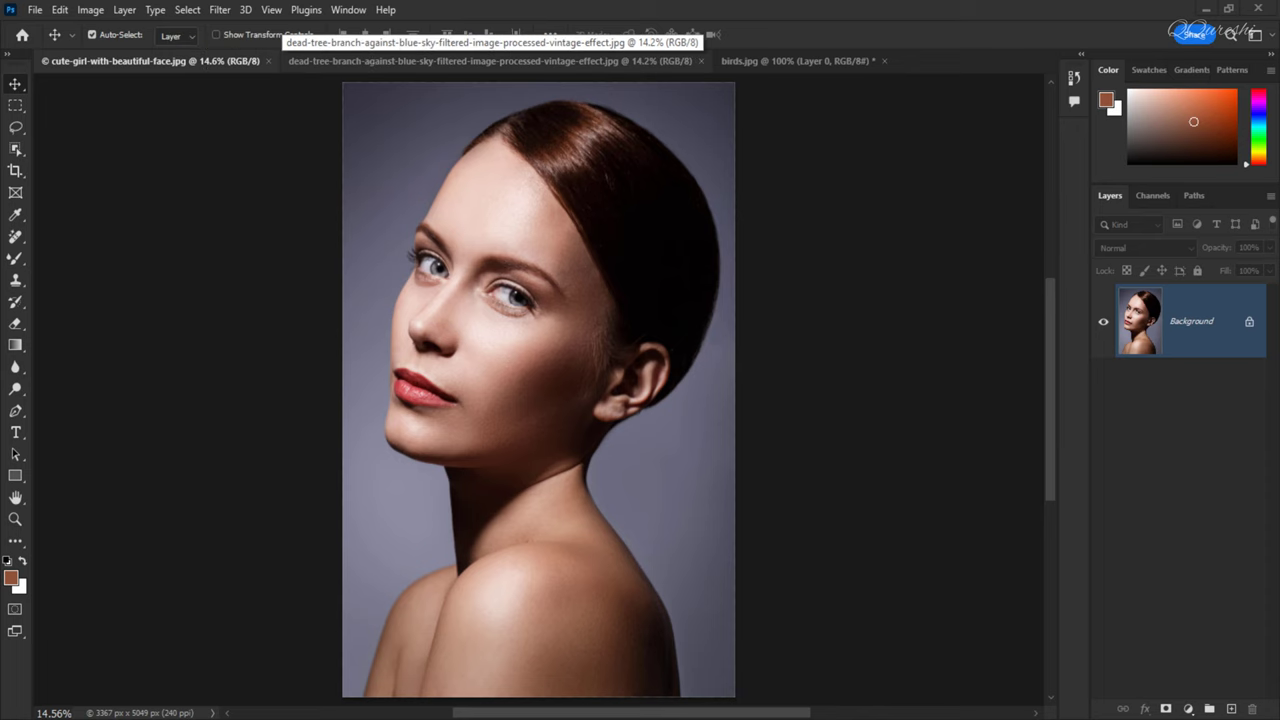
Step: Review the open tree branch, woman's portrait and birds images
left_click(292, 60)
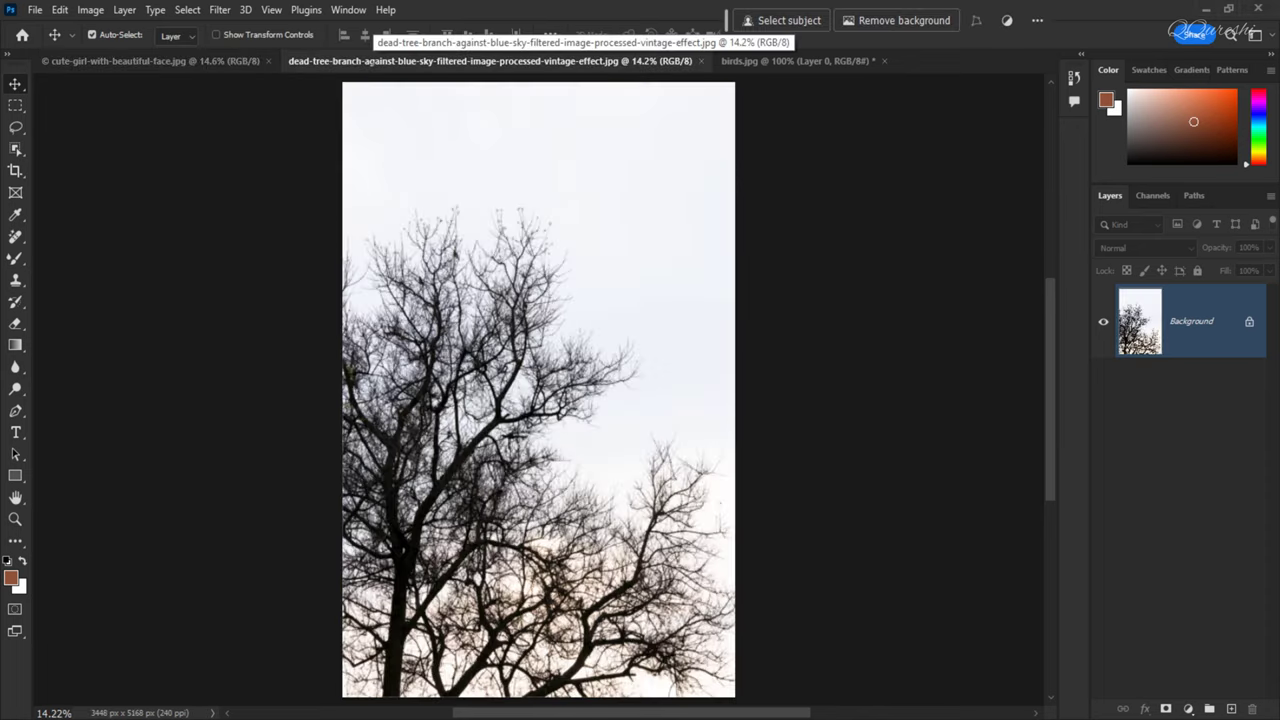
left_click(255, 60)
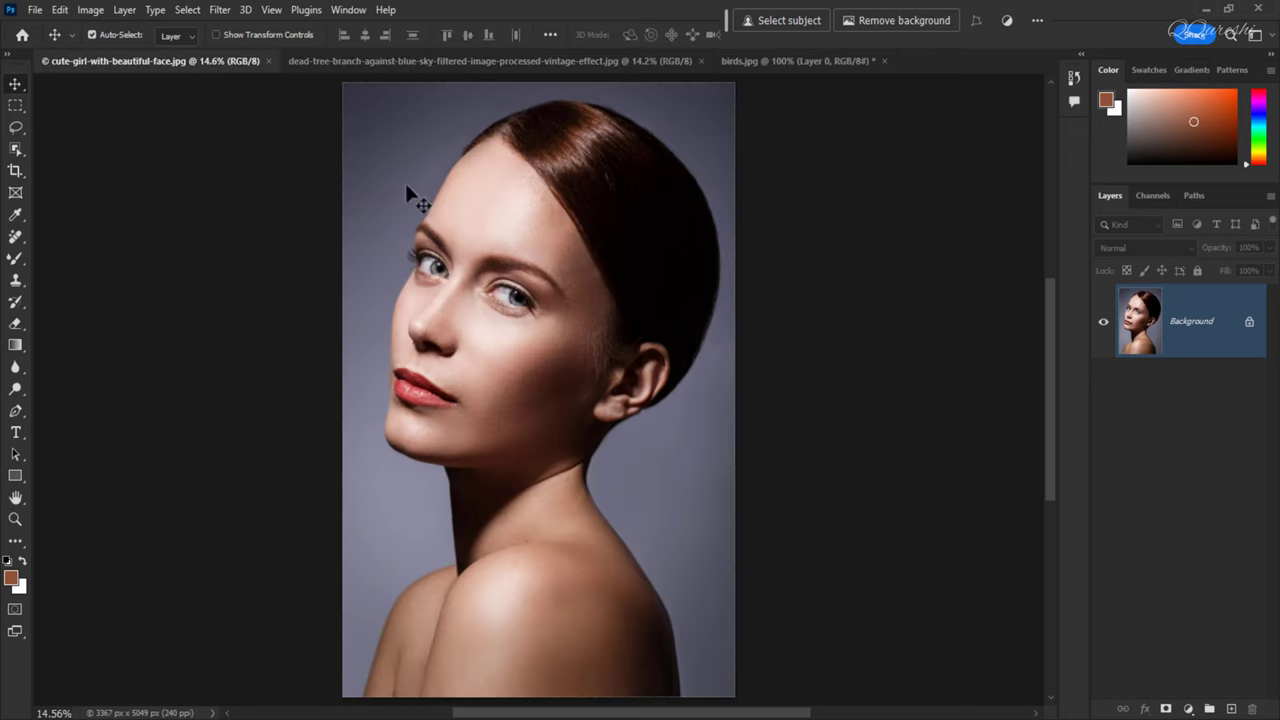
left_click(390, 61)
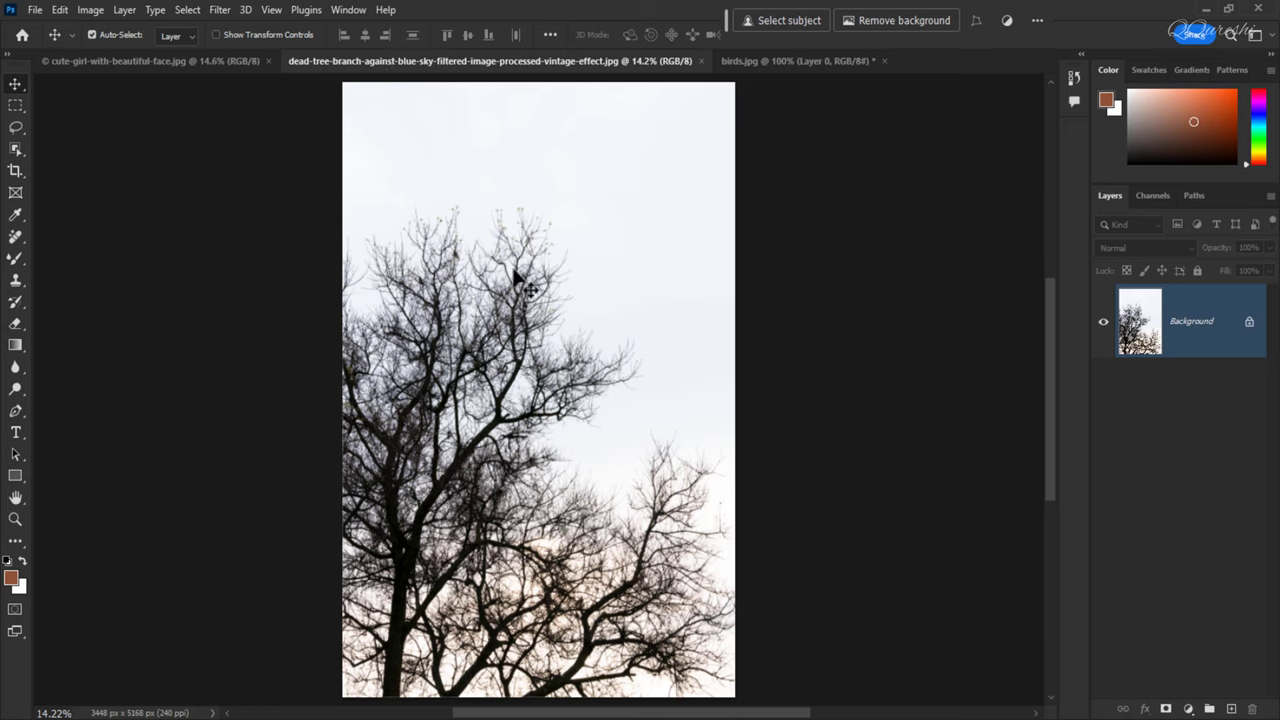
left_click(805, 61)
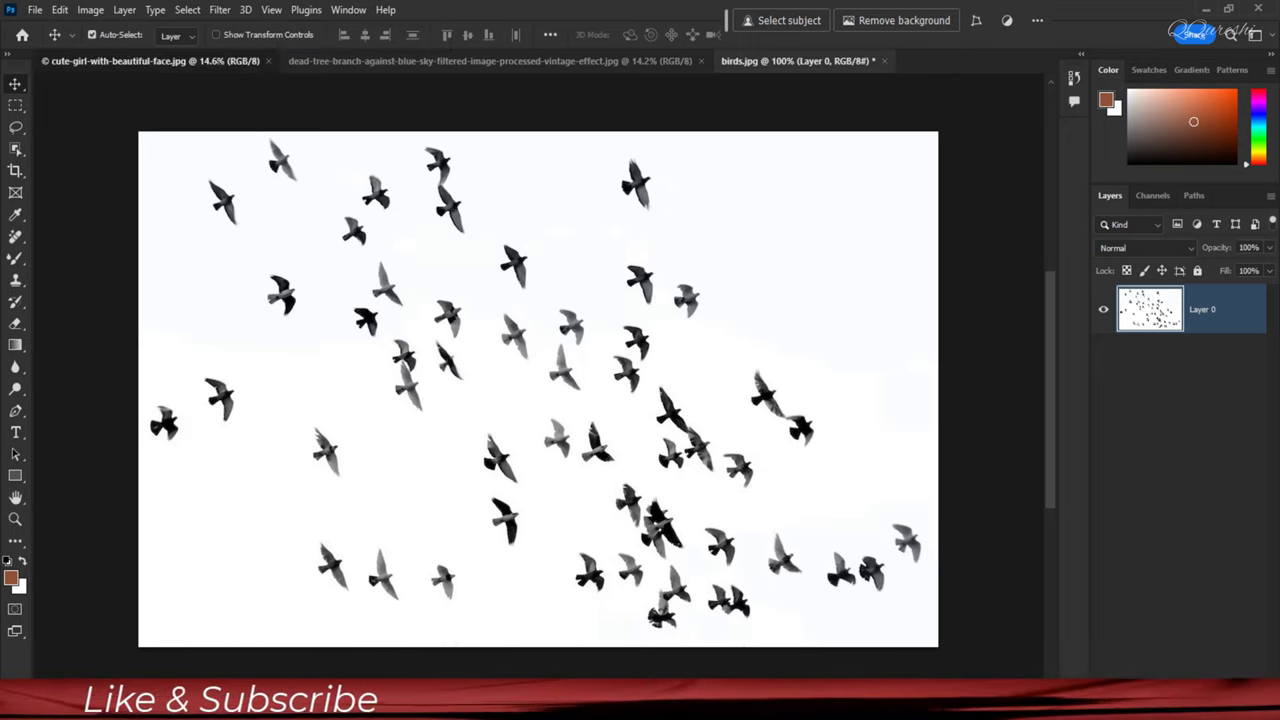
left_click(150, 61)
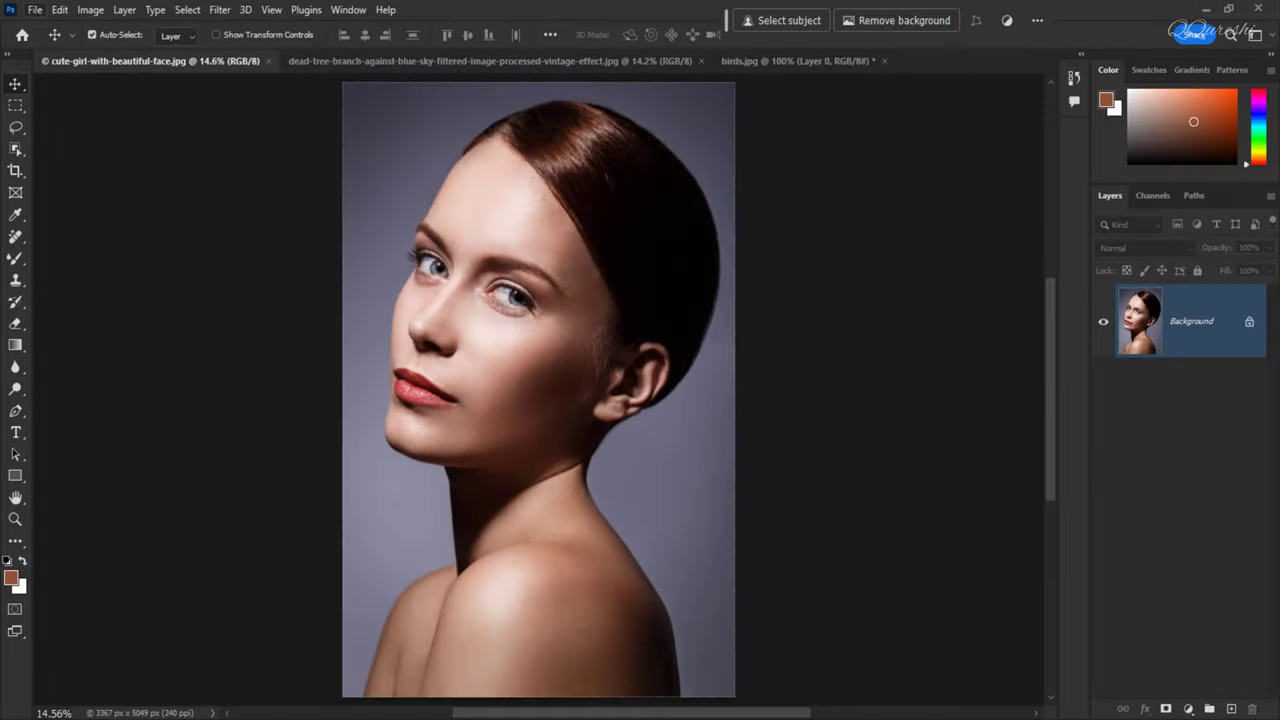
Step: Create a new white 2000 x 1500 px, 72 ppi document
key("alt+f")
key("Down")
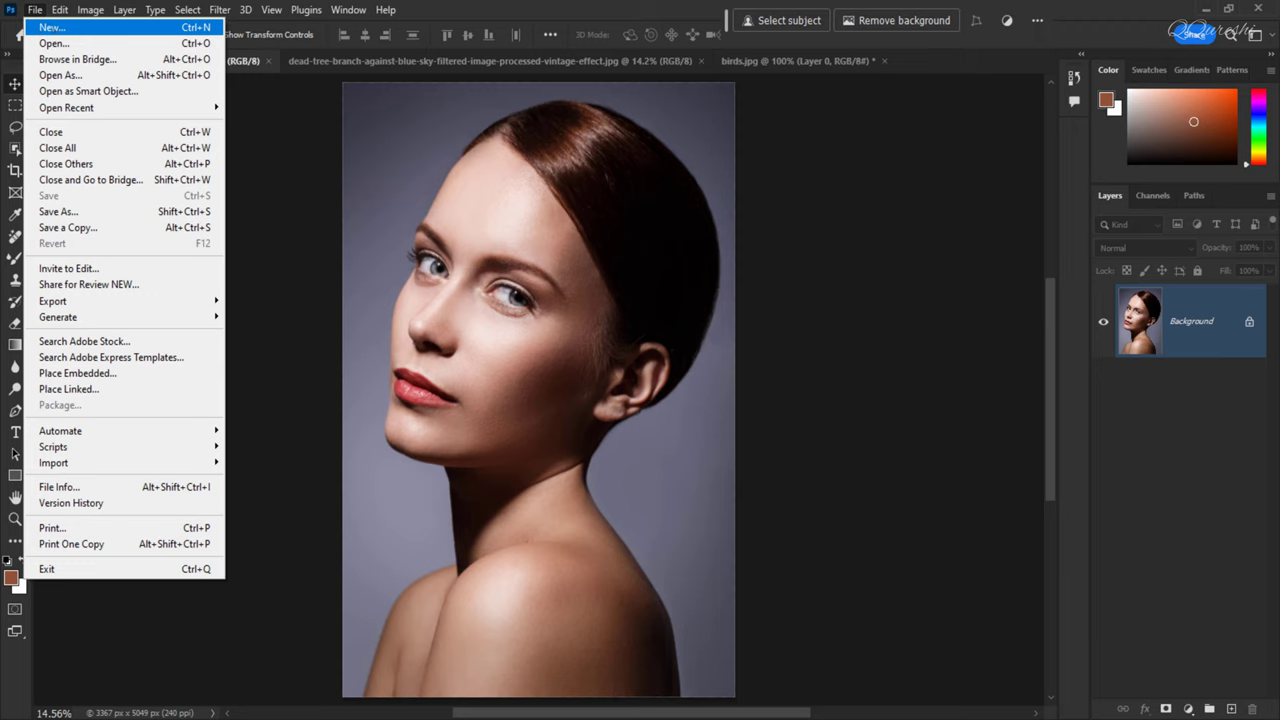
key("Return")
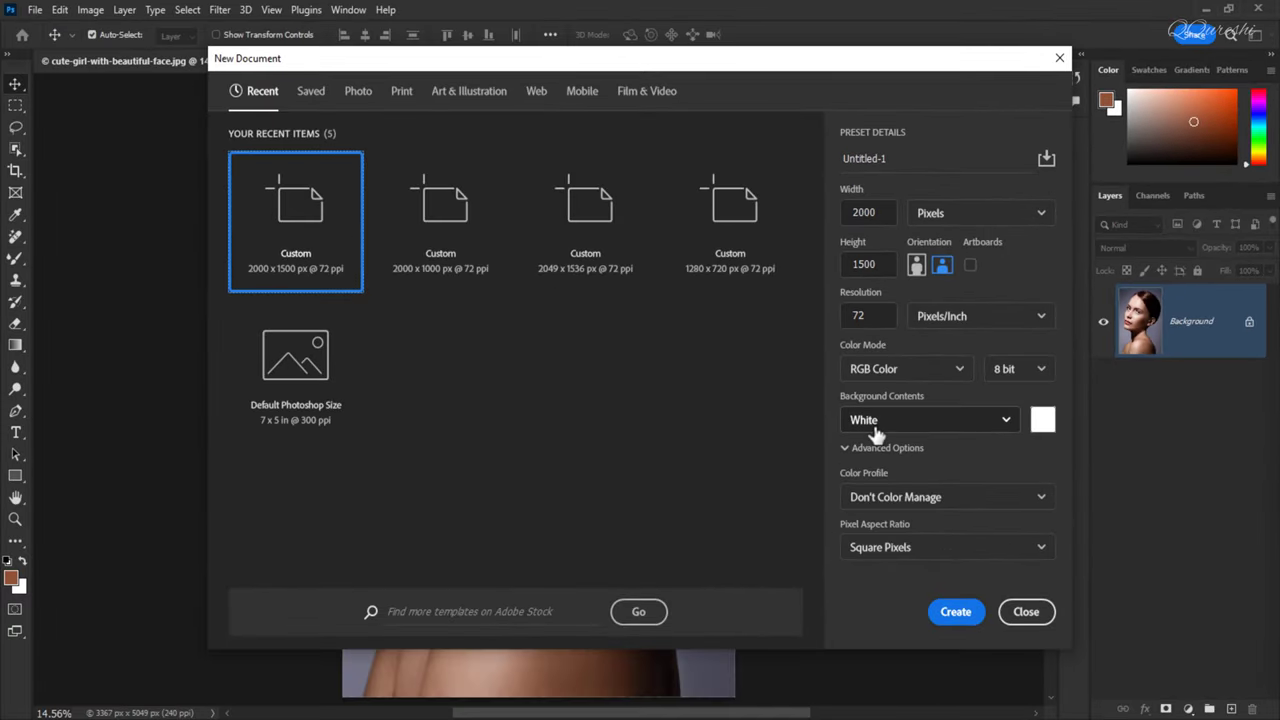
left_click(955, 612)
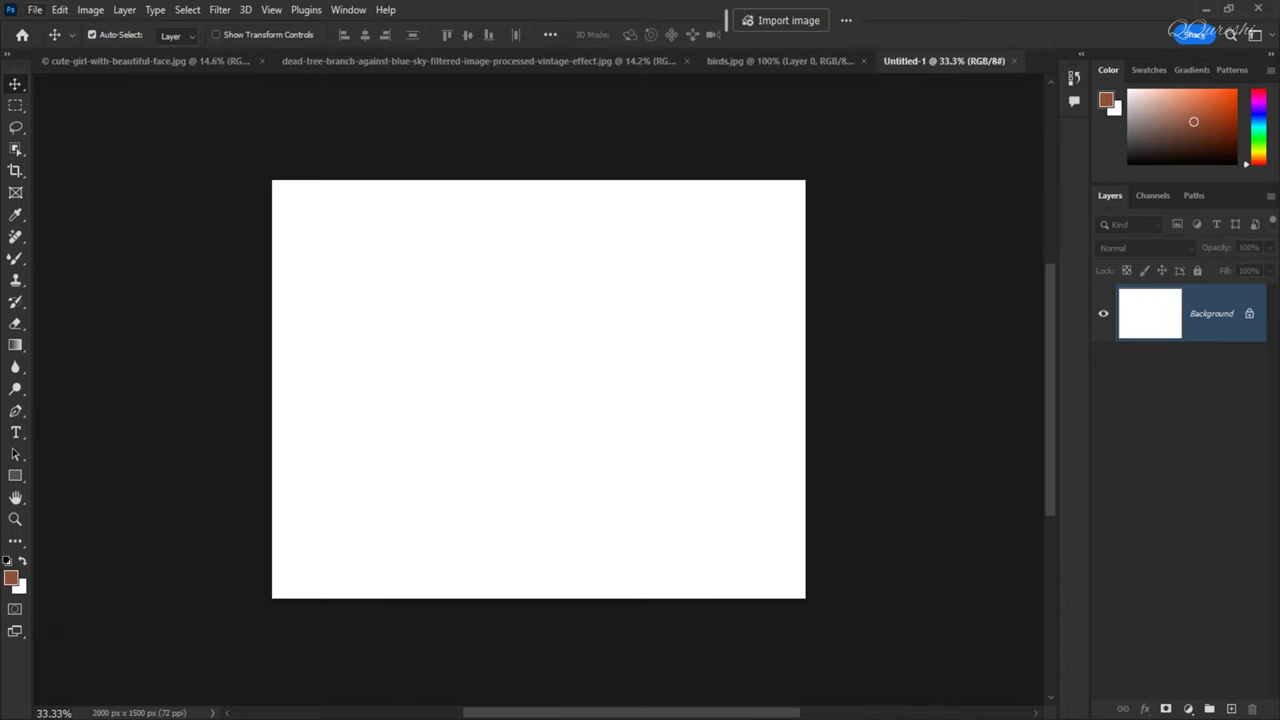
key("alt+f")
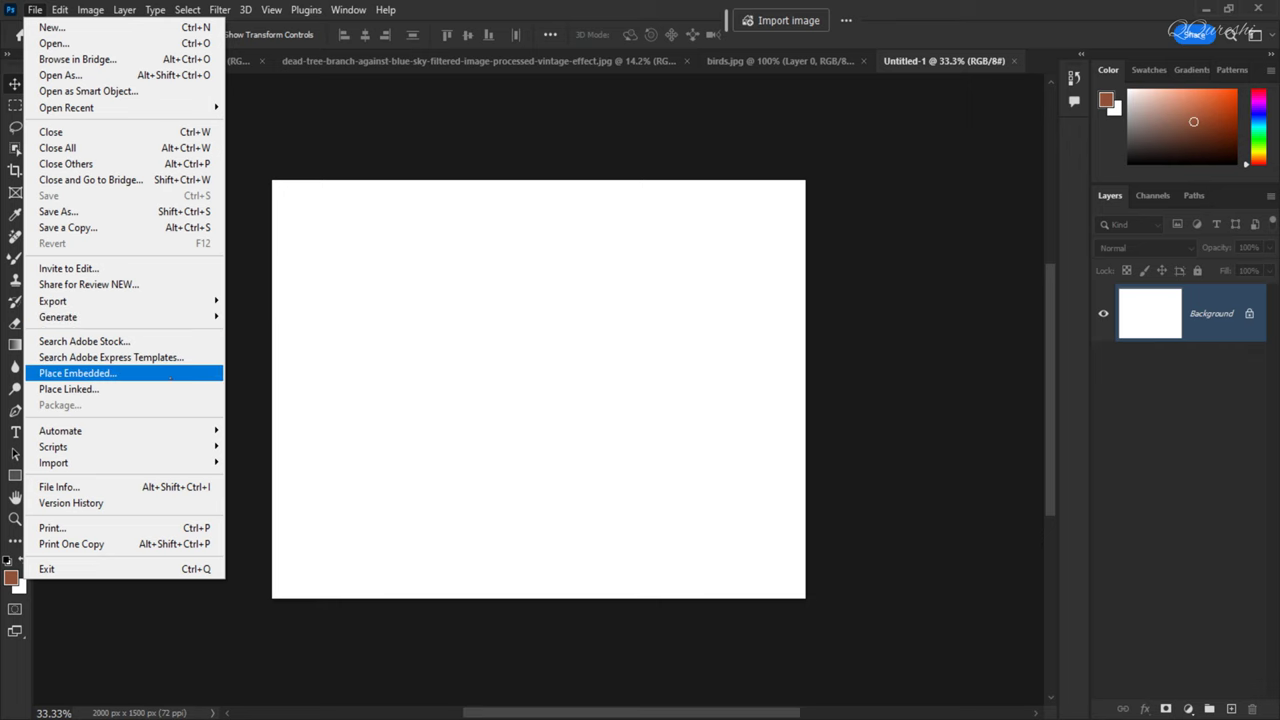
Step: Embed cute-girl-with-beautiful-face and scale it to about 86%, resting on the canvas bottom
left_click(170, 377)
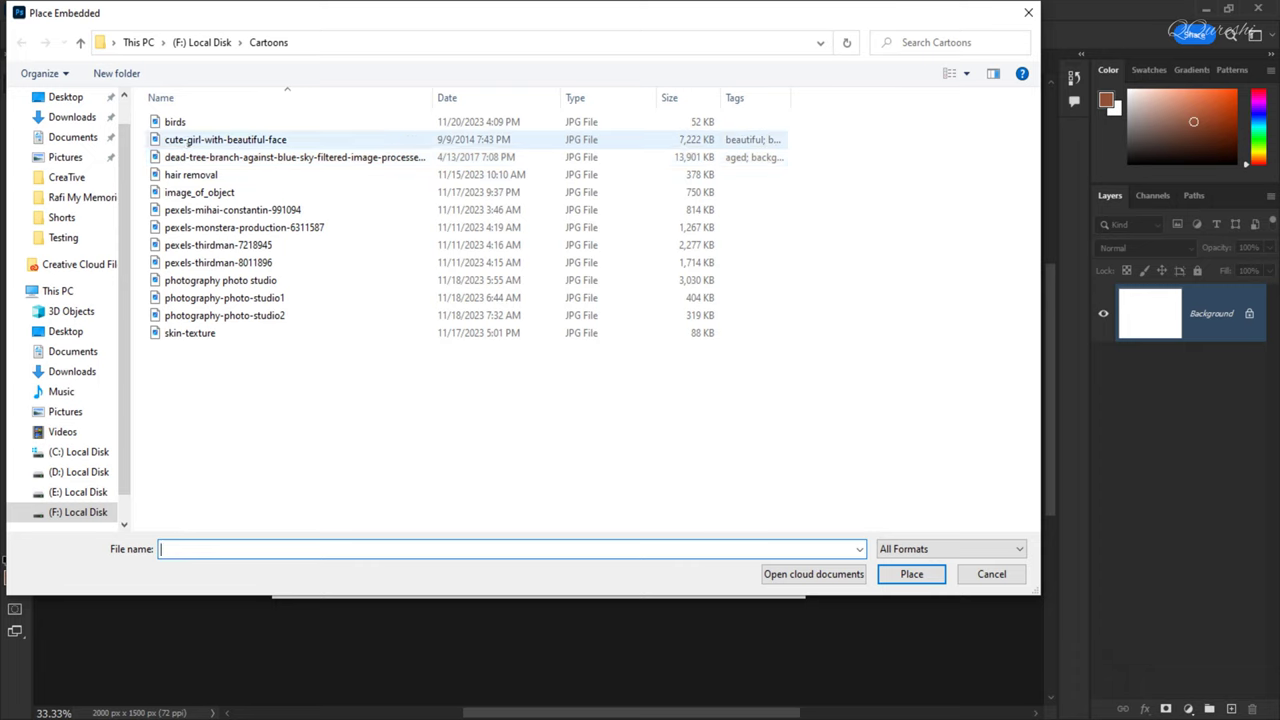
left_click(225, 140)
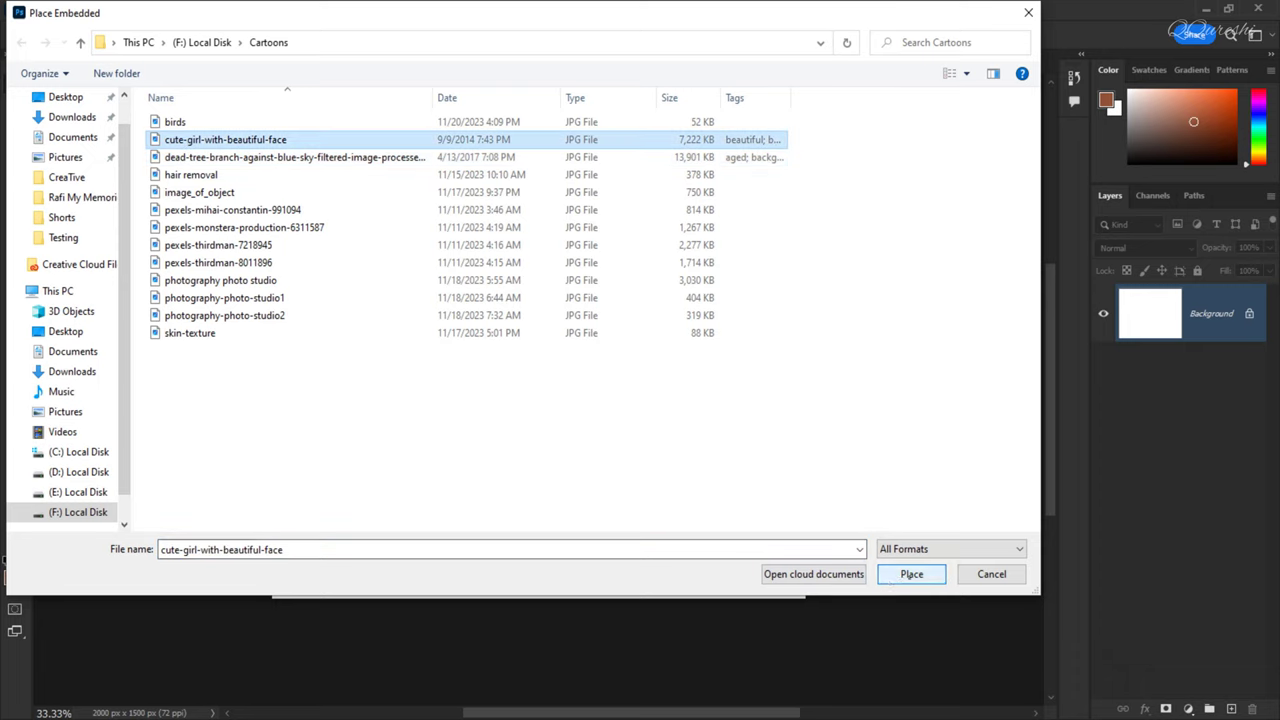
left_click(911, 573)
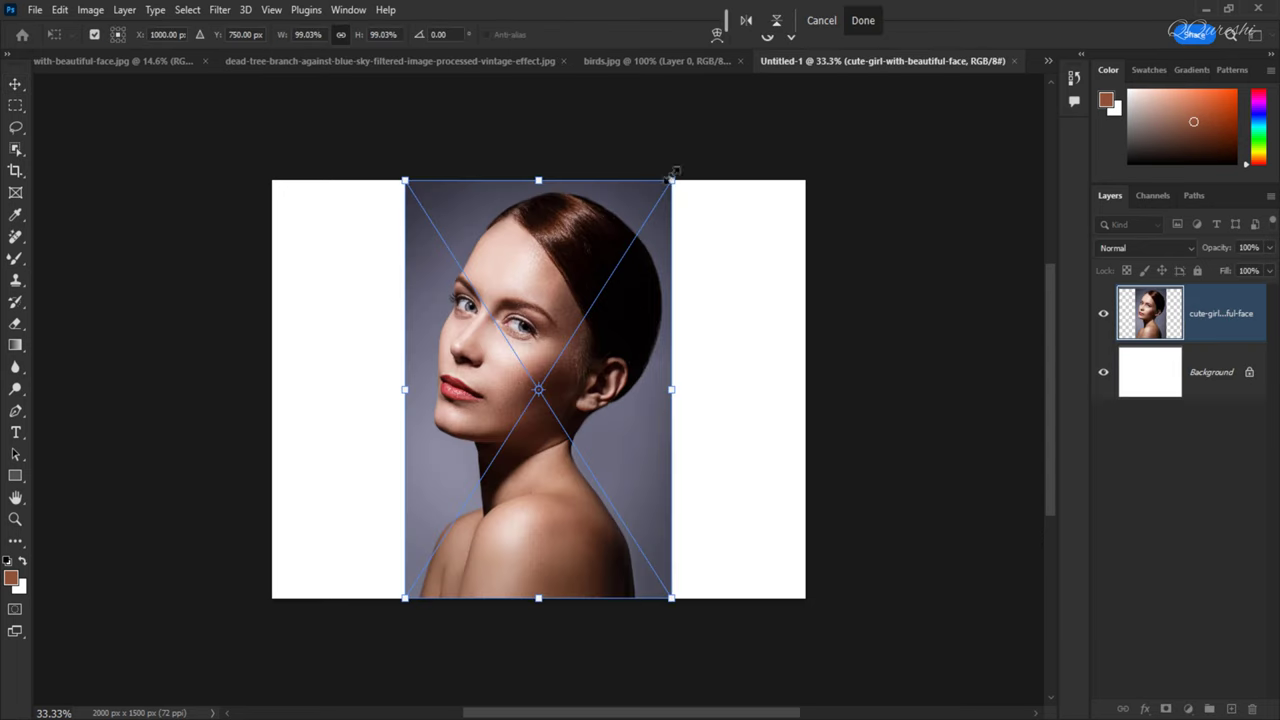
left_click_drag(673, 174, 637, 235)
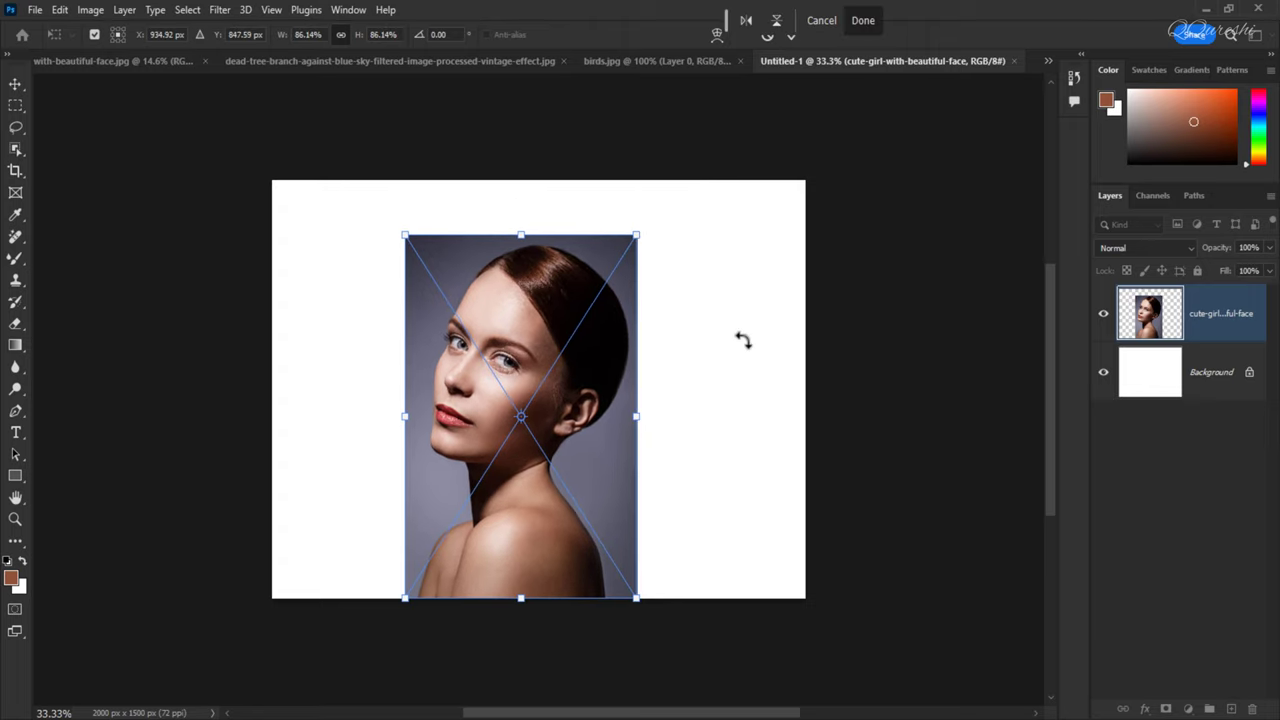
key("Return")
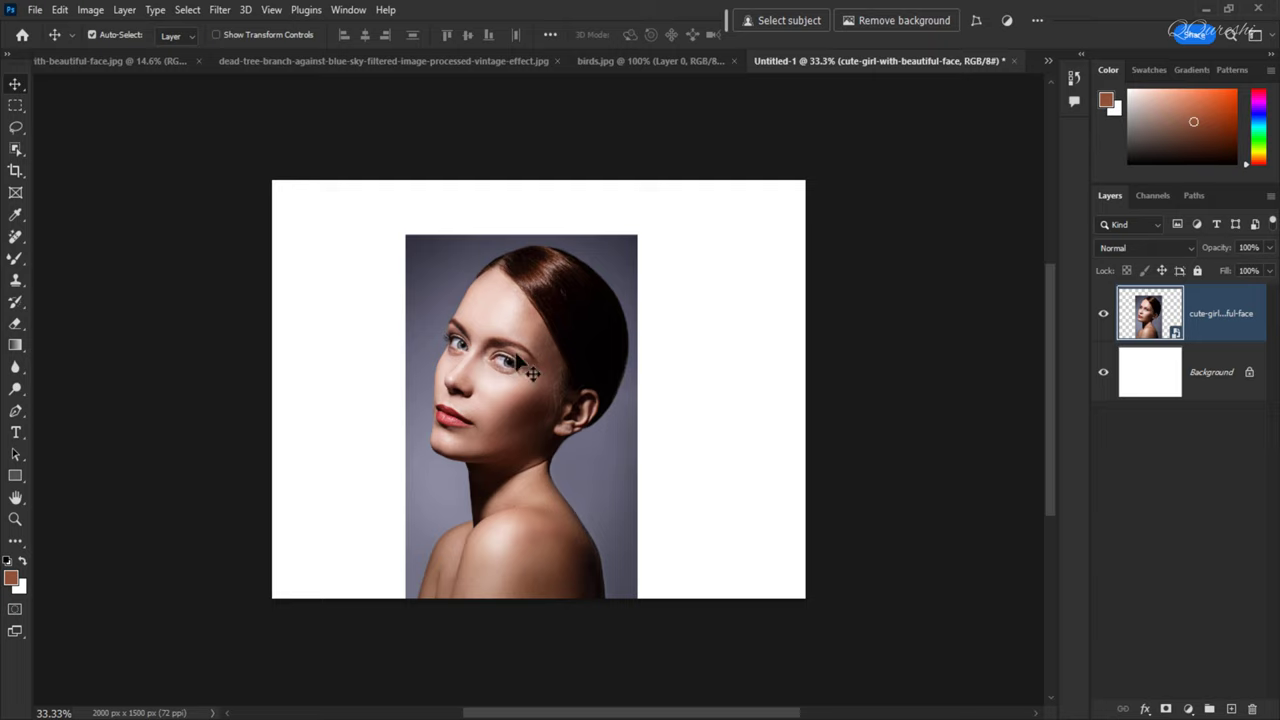
Step: Select the woman as the subject and rasterize the portrait layer
left_click(187, 9)
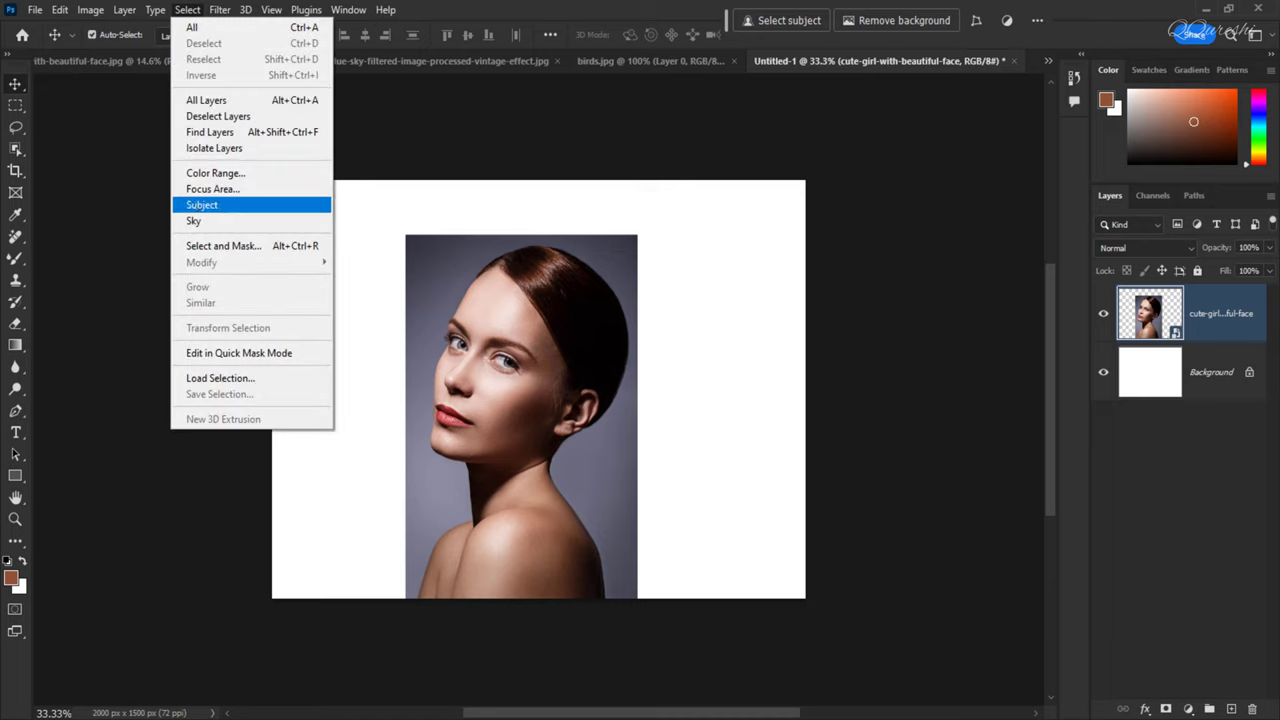
left_click(202, 204)
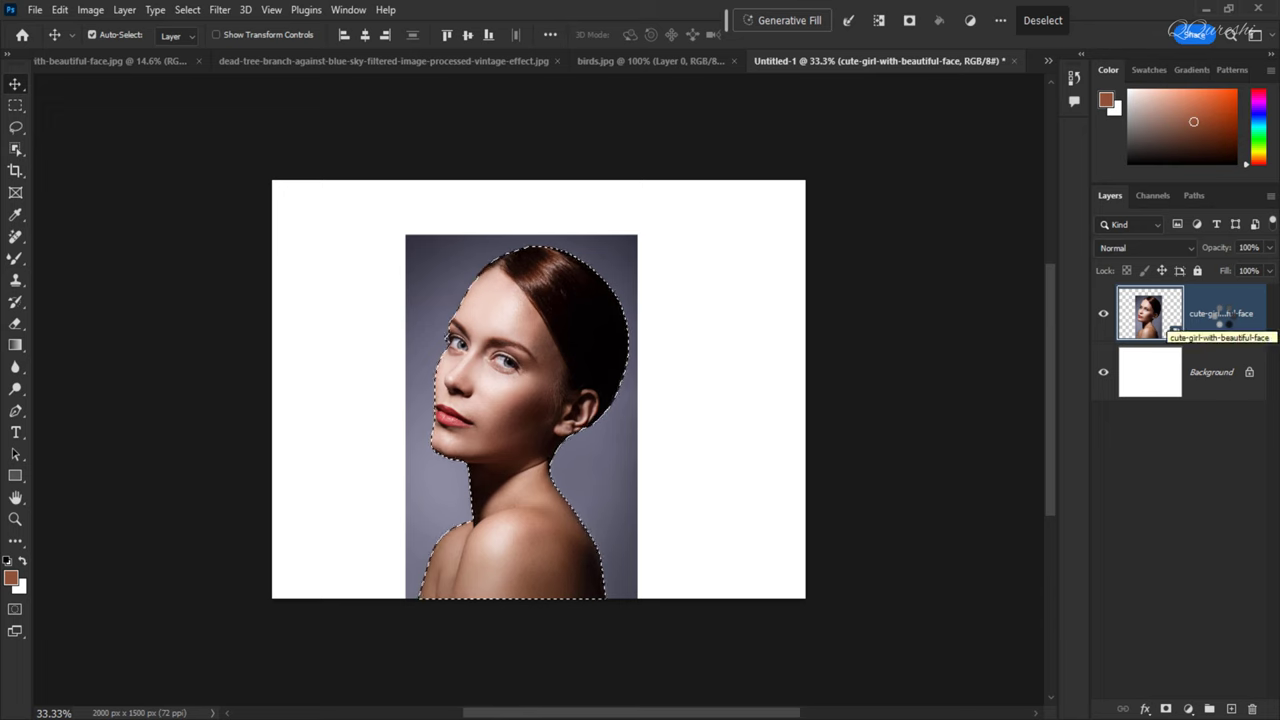
right_click(1224, 320)
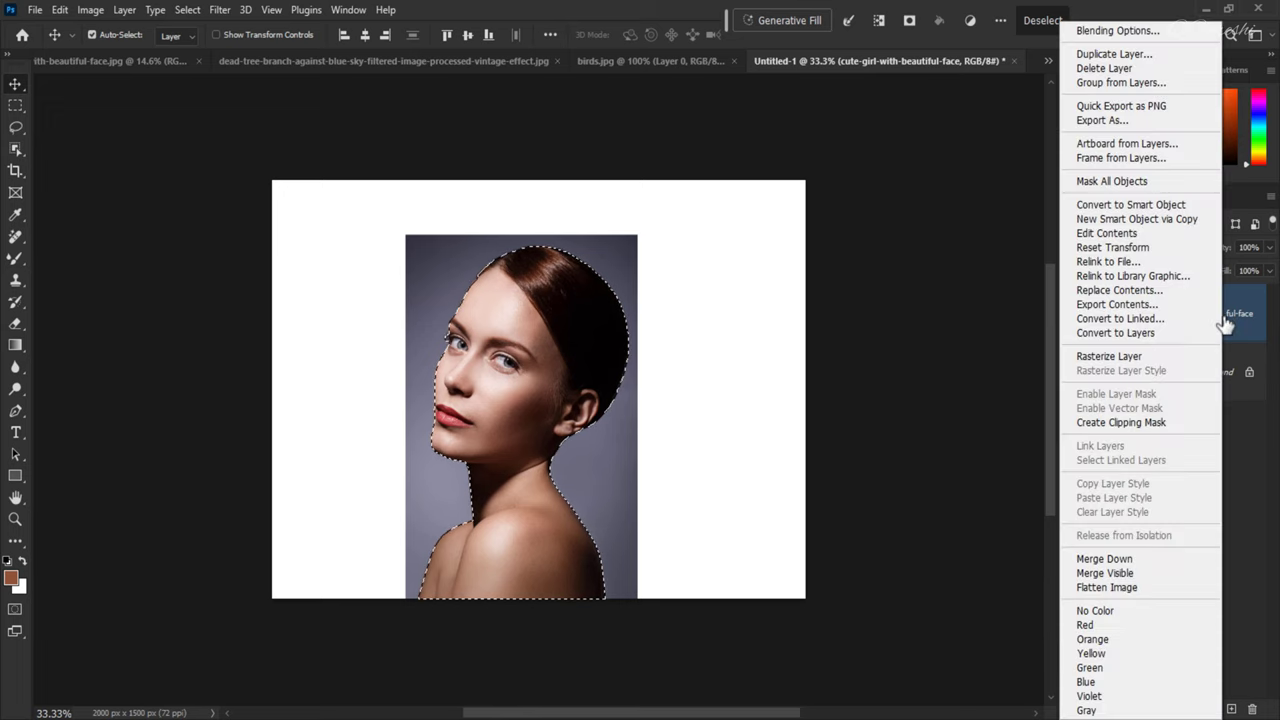
left_click(1152, 357)
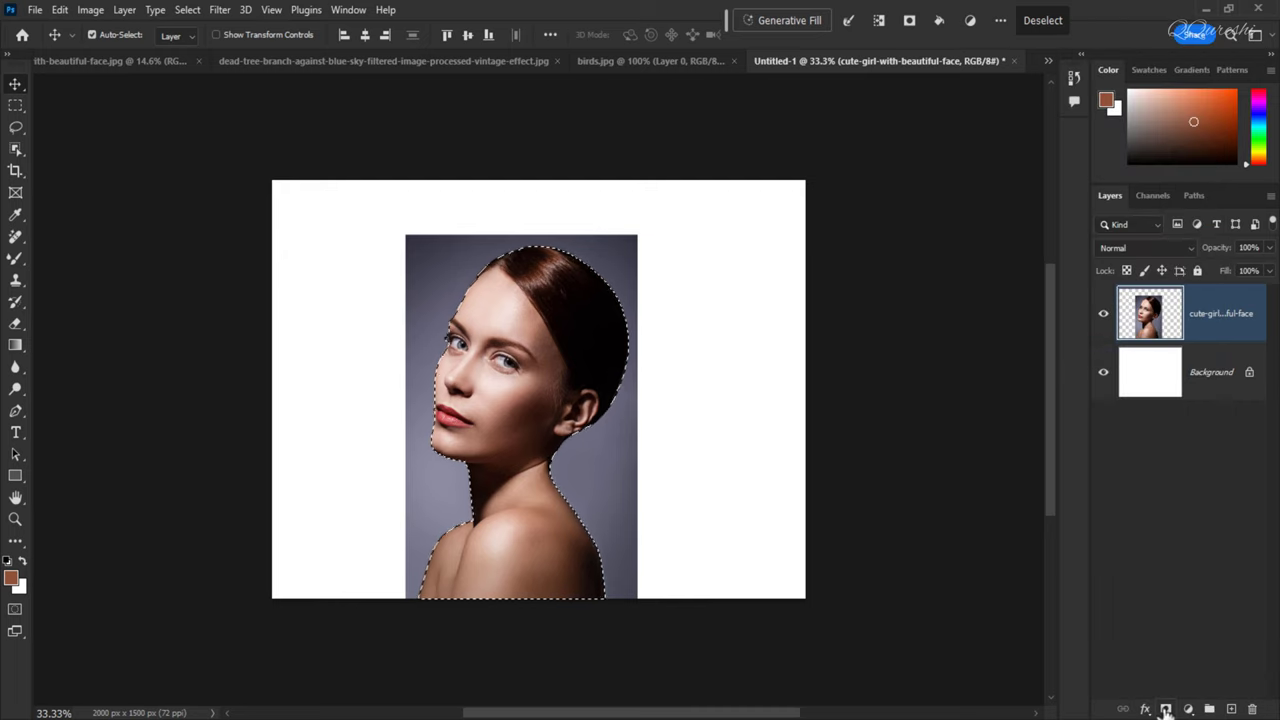
Step: Mask out the grey backdrop, fine-tune the woman's position, and apply the mask
left_click(1166, 710)
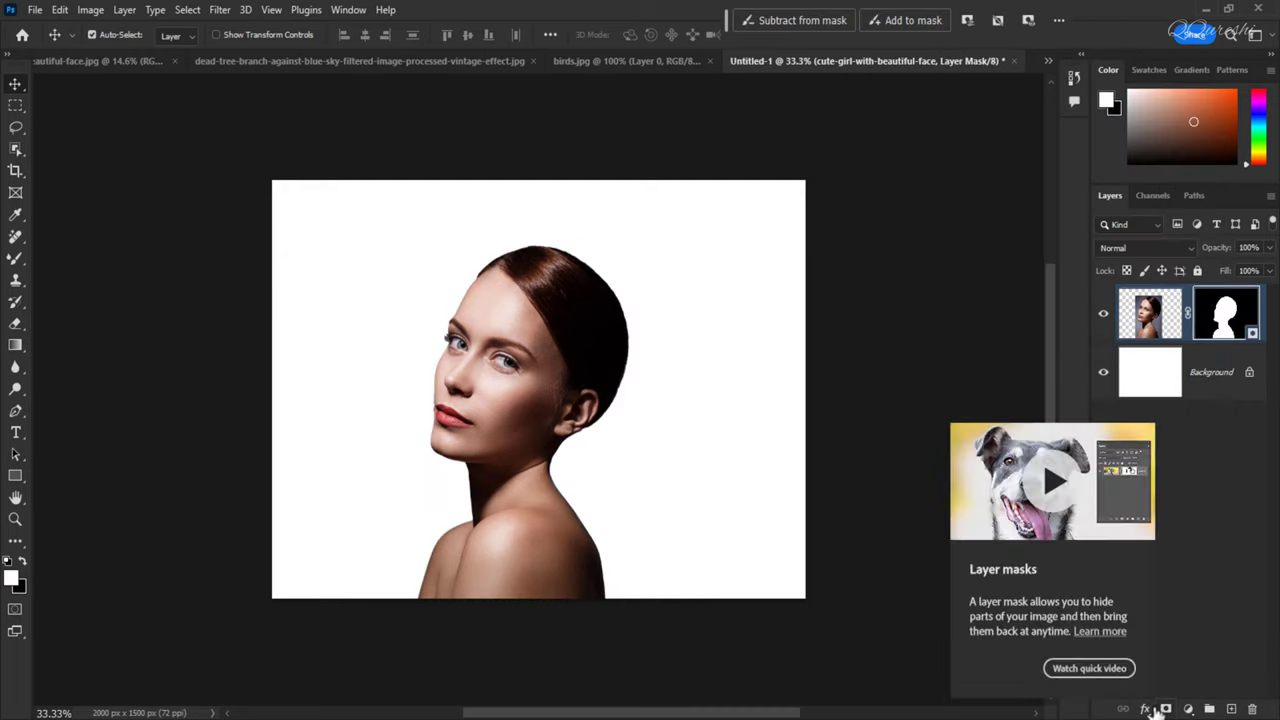
left_click_drag(523, 318, 545, 318)
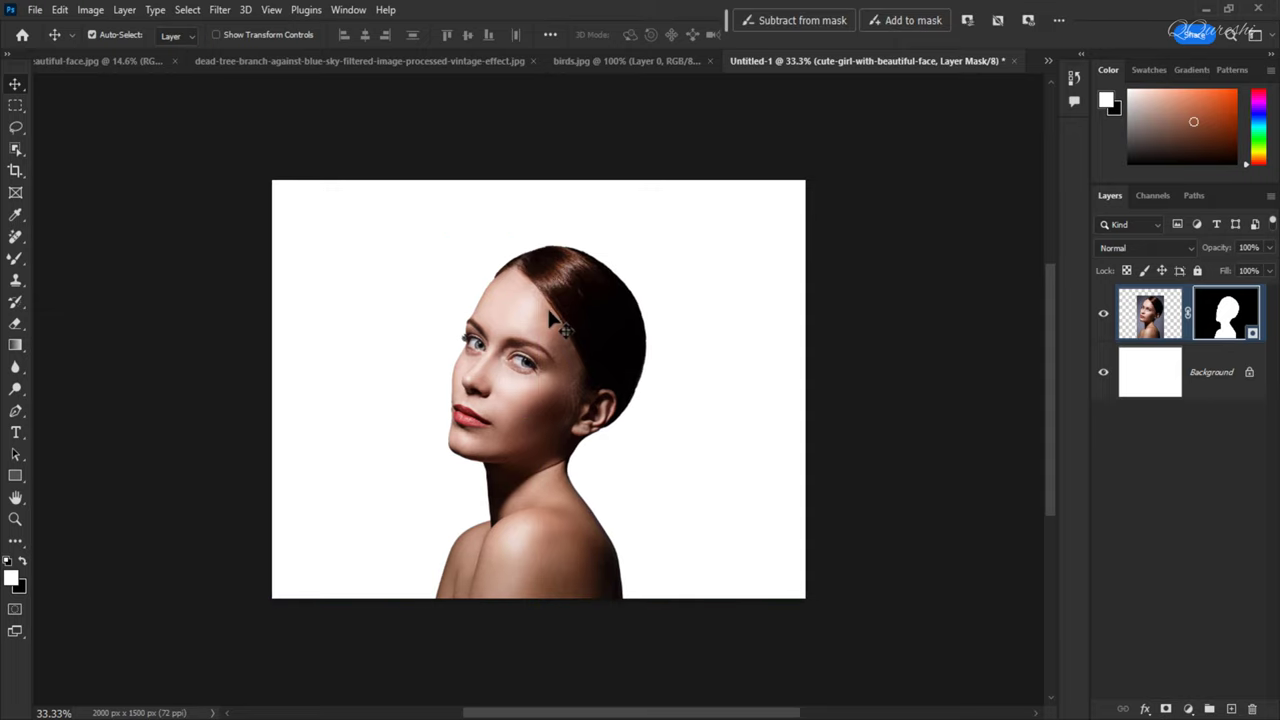
left_click_drag(549, 316, 541, 314)
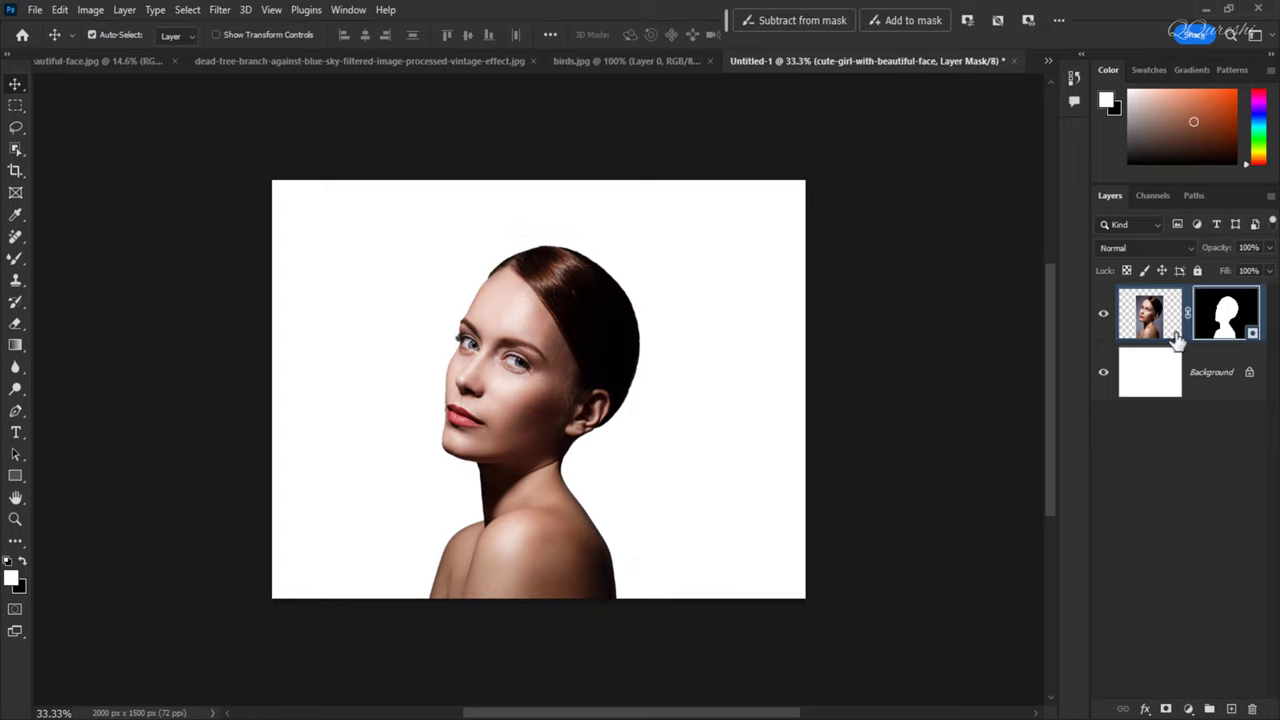
right_click(1240, 318)
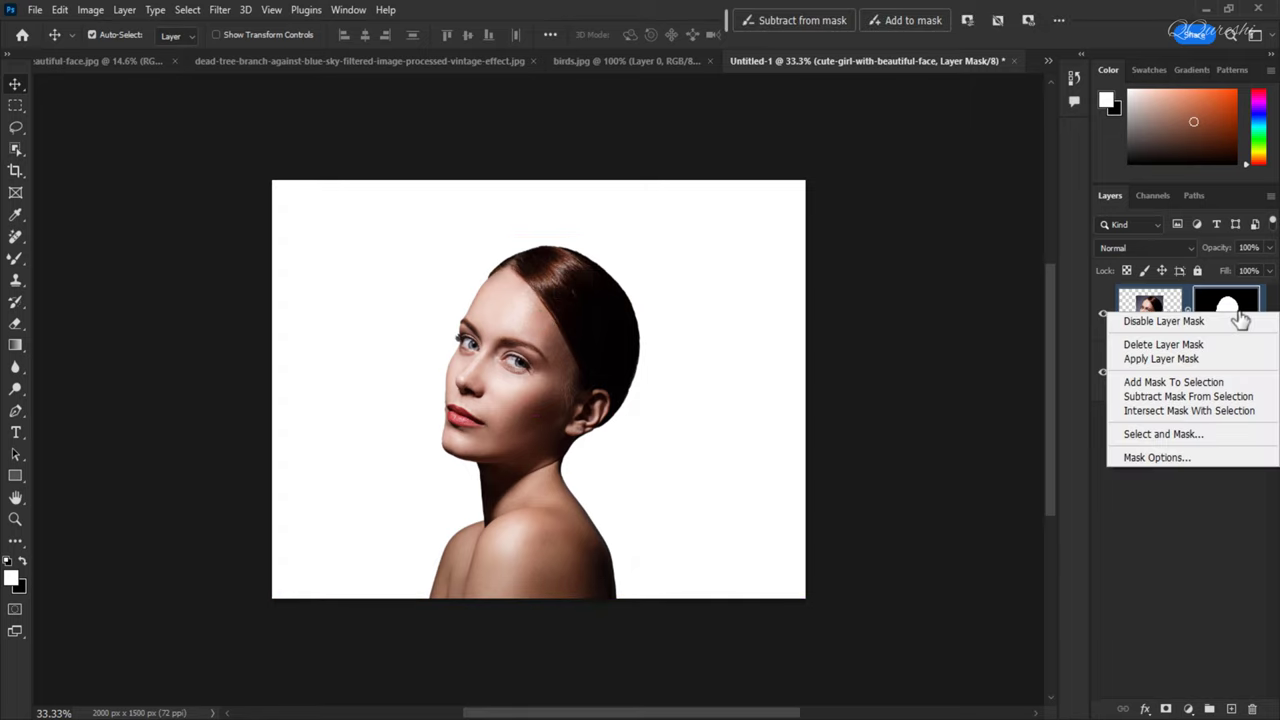
left_click(1160, 358)
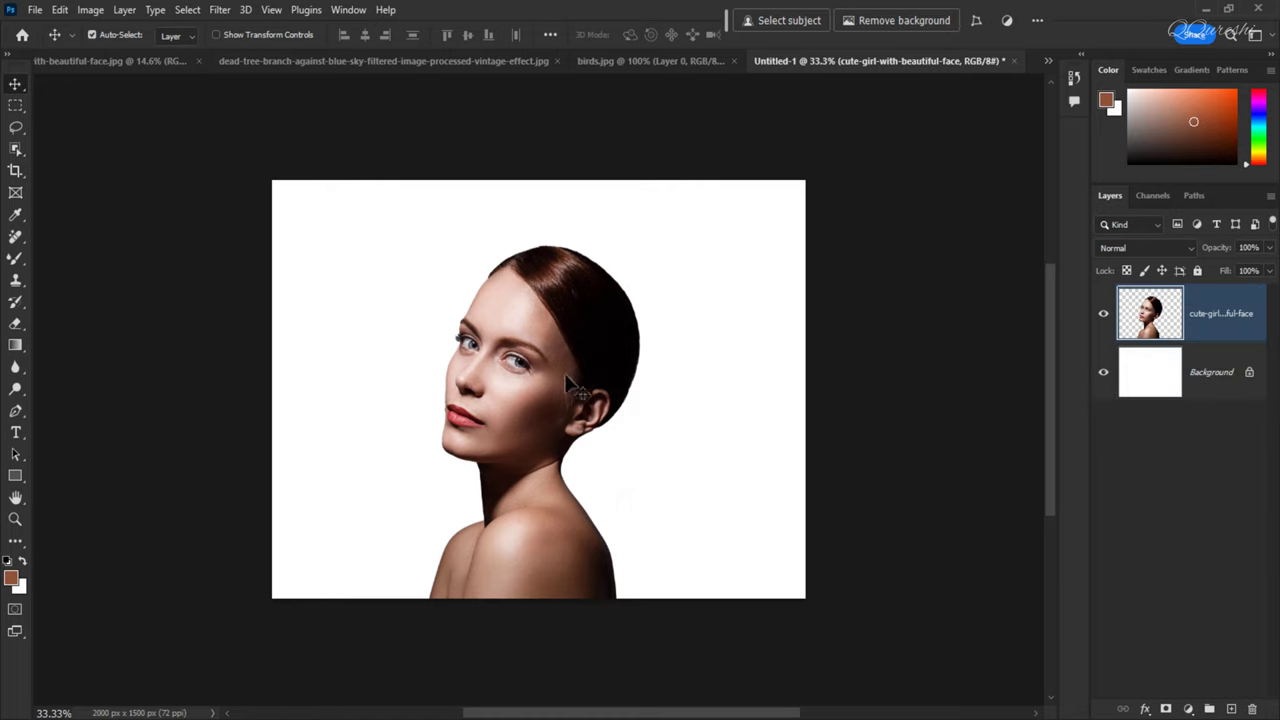
Step: Desaturate the portrait to black and white and set Levels midtones to about 0.33
key("ctrl+shift+u")
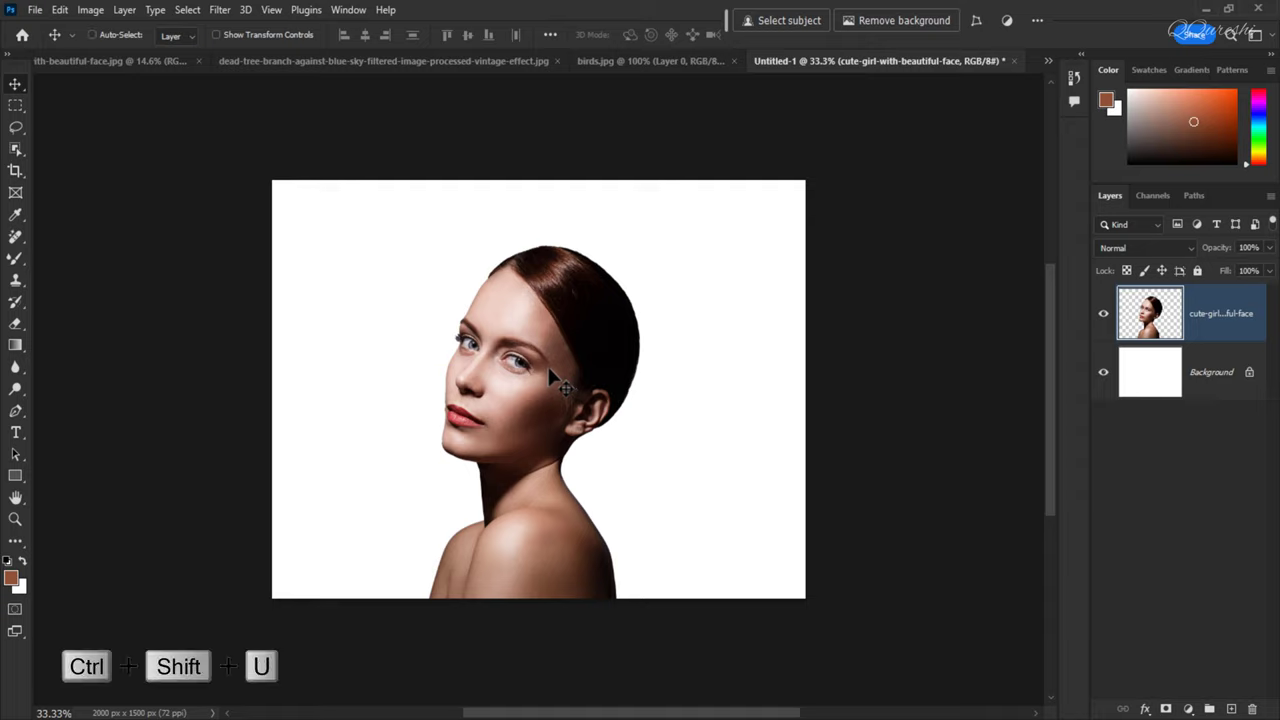
key("ctrl+shift+u")
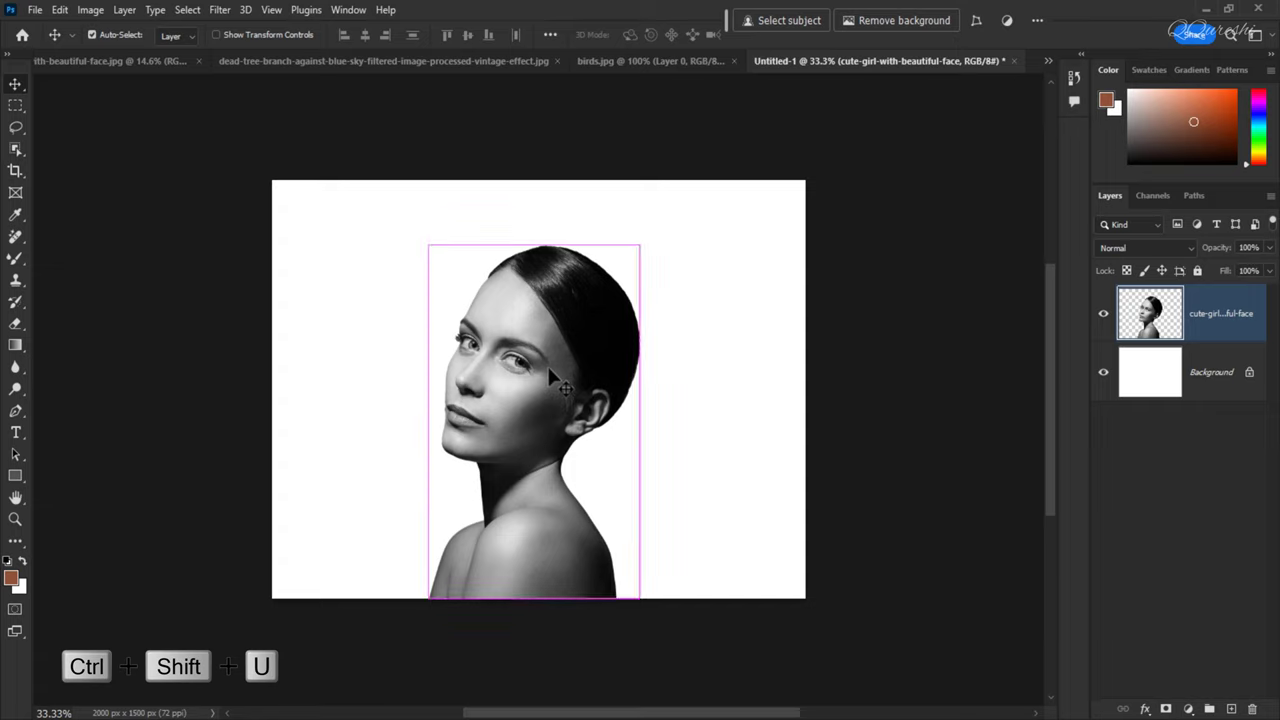
key("ctrl+l")
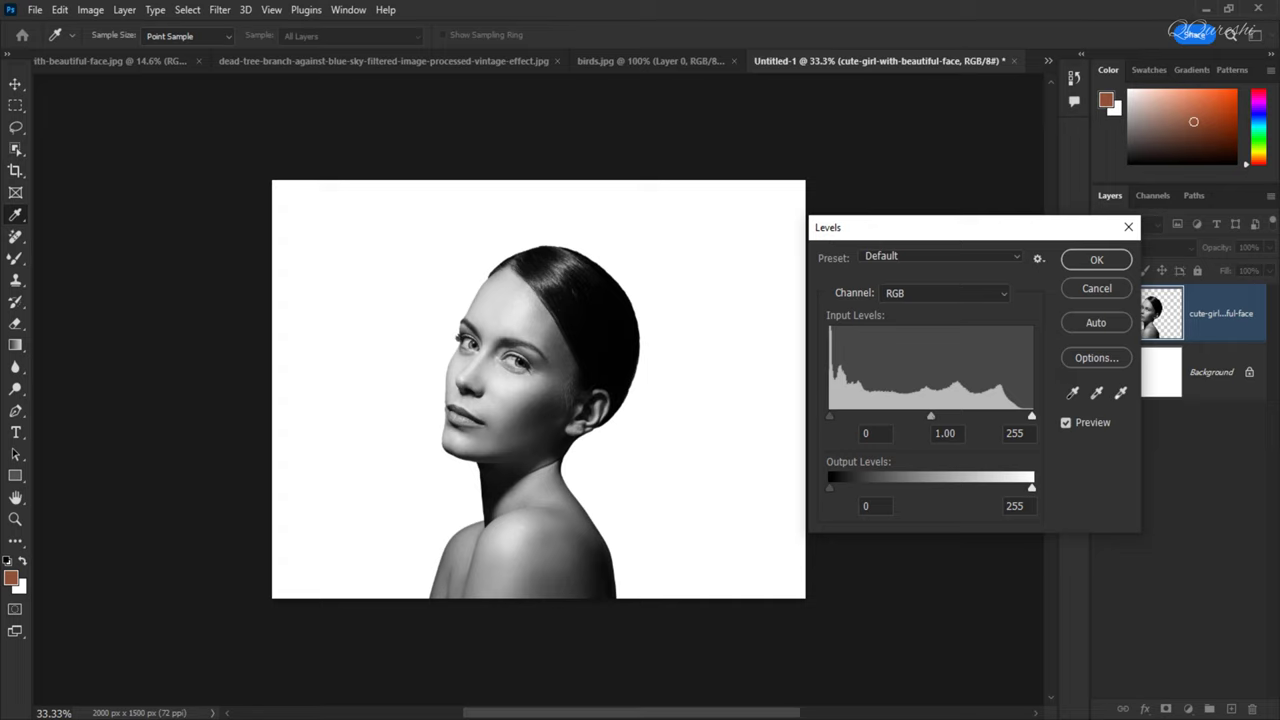
left_click_drag(931, 416, 987, 416)
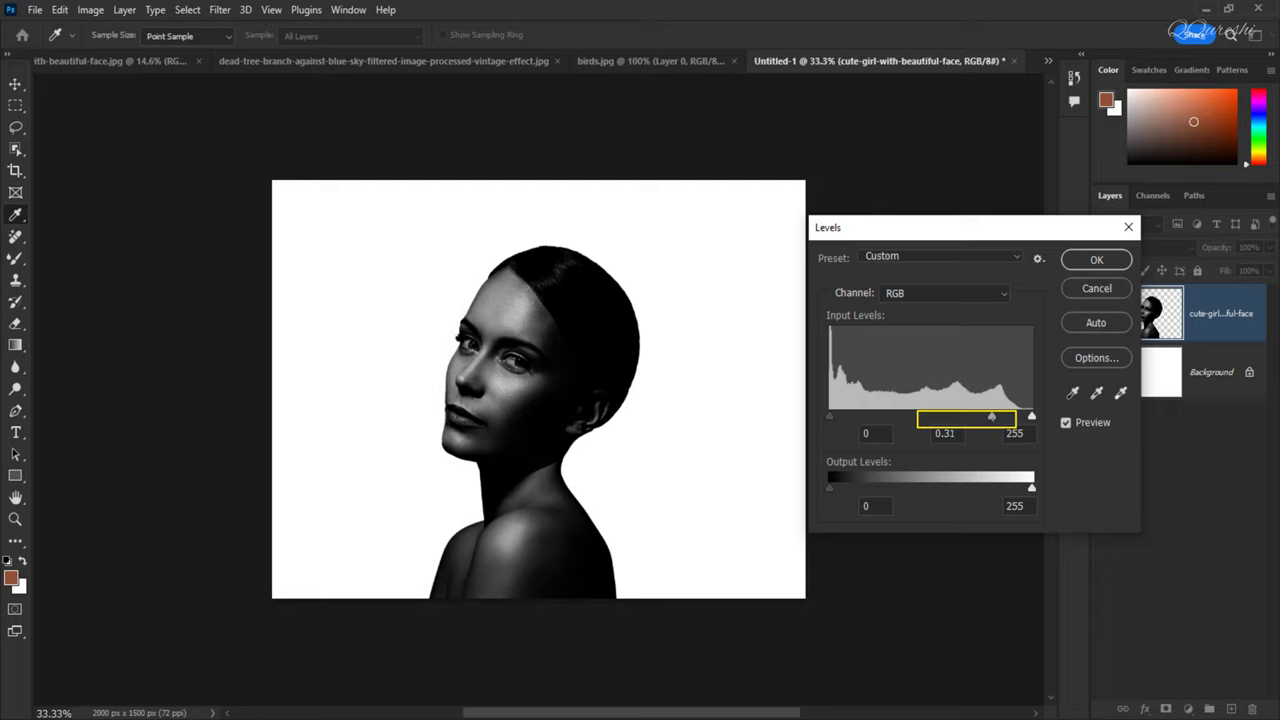
left_click_drag(991, 416, 989, 416)
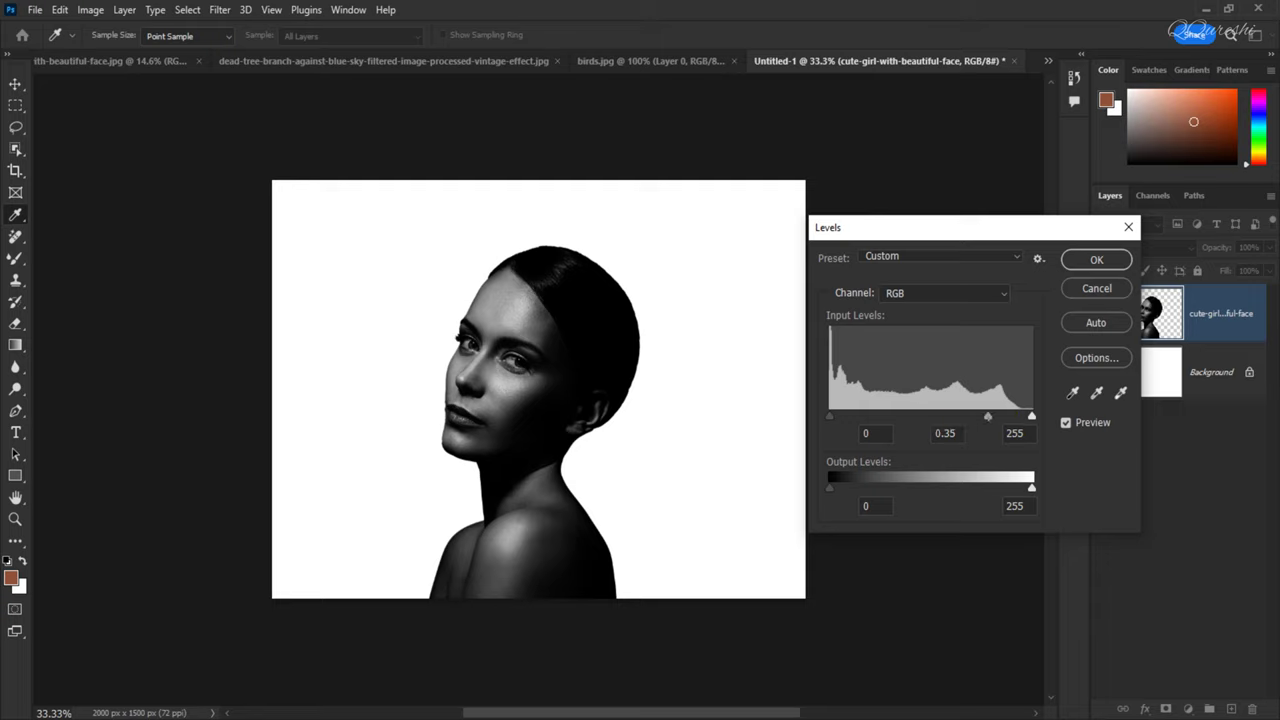
left_click(945, 433)
left_click(1090, 260)
key("v")
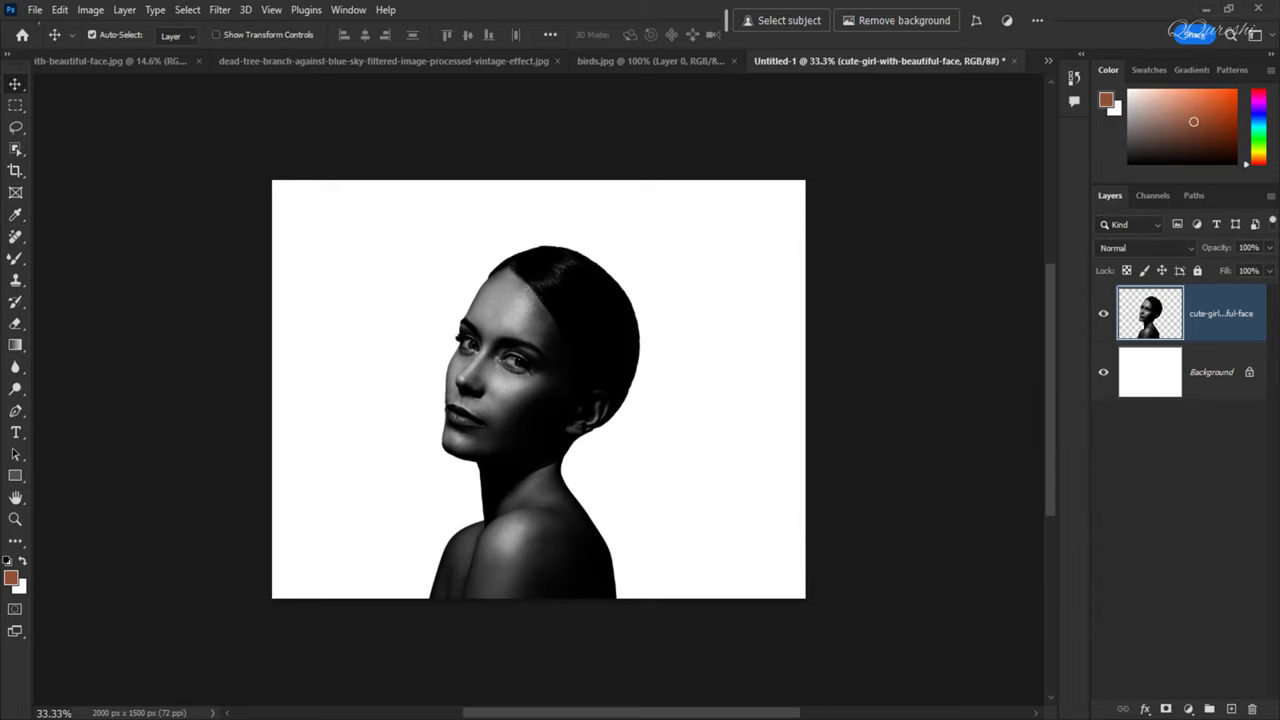
Step: Embed the dead-tree-branch photo above the portrait at 63% opacity
left_click(34, 9)
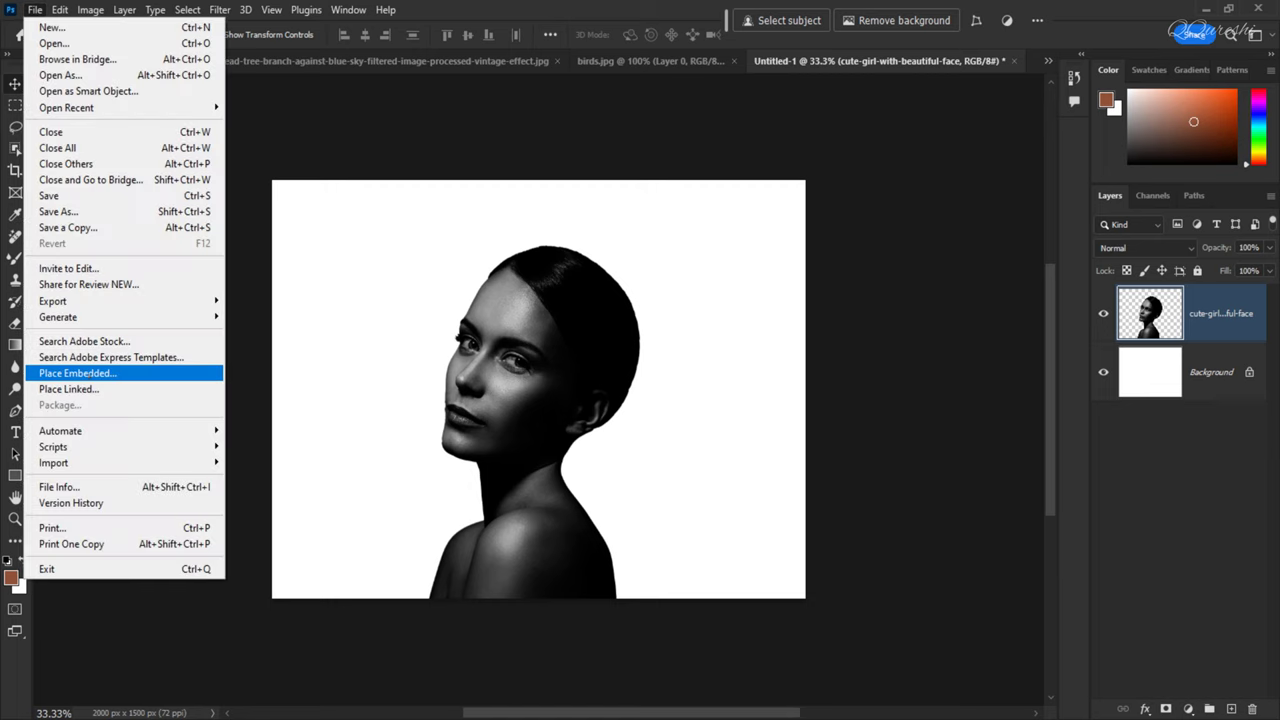
left_click(78, 373)
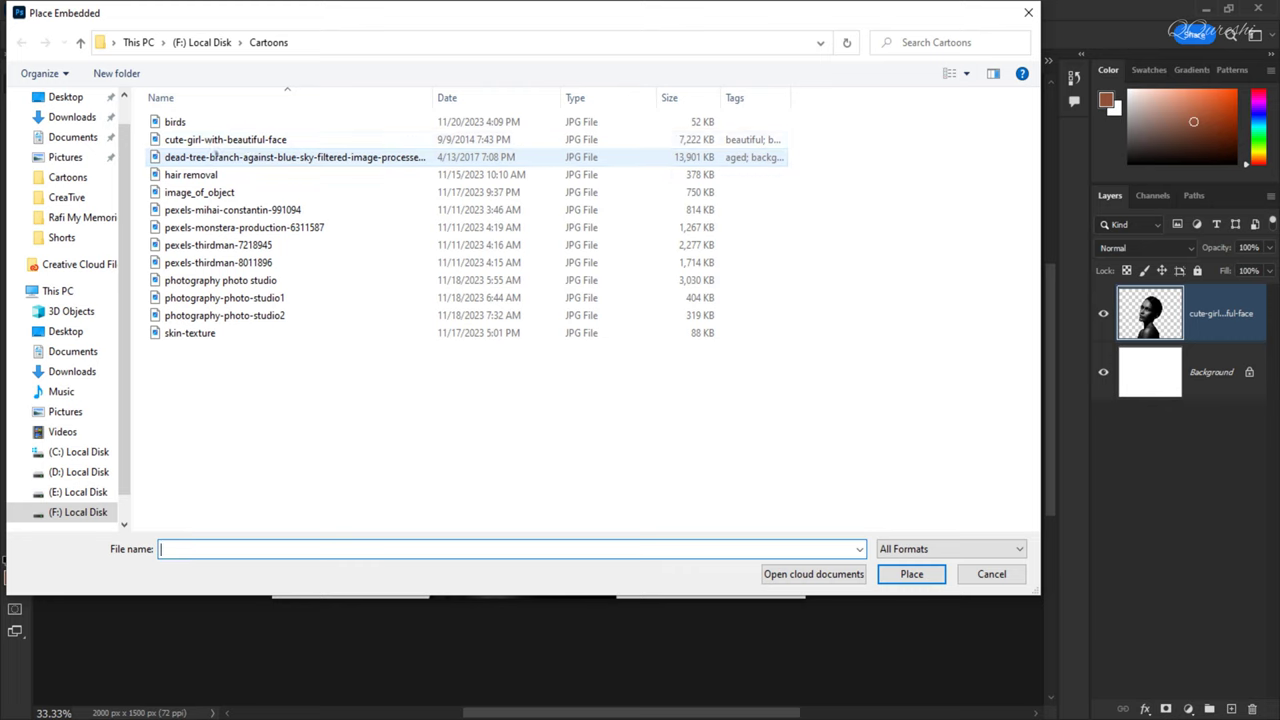
left_click(213, 157)
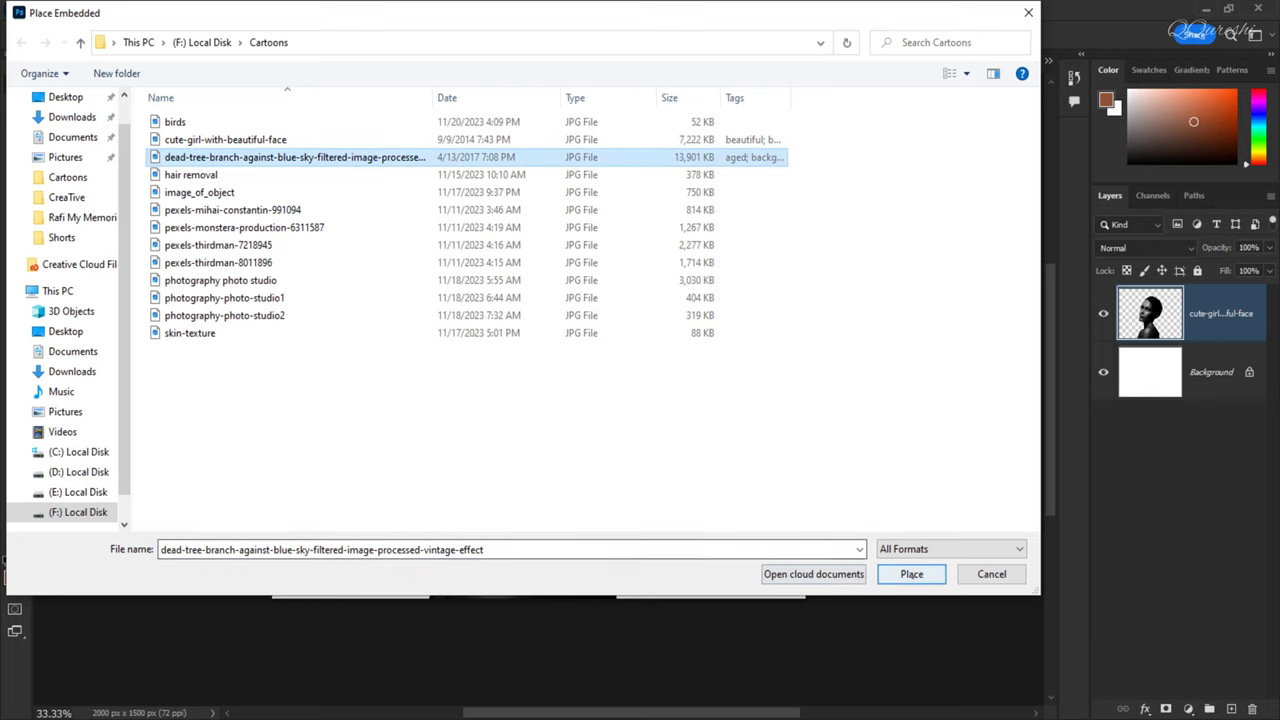
key("Return")
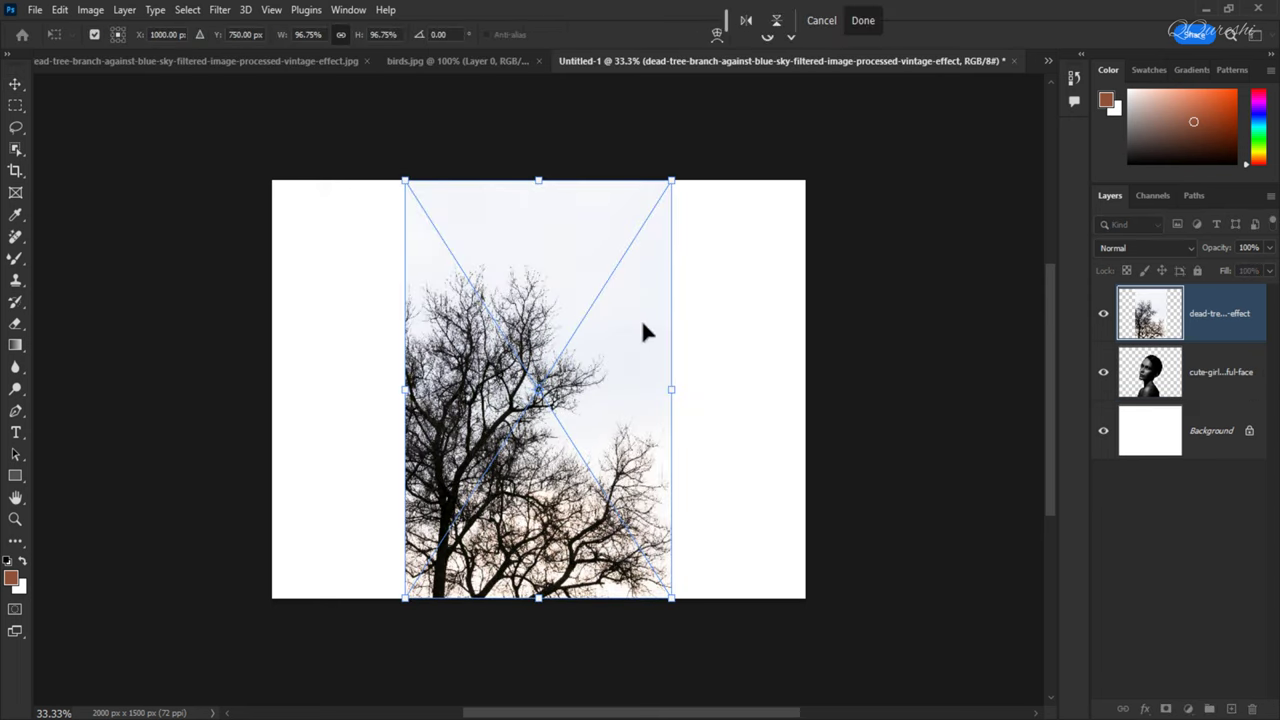
key("Return")
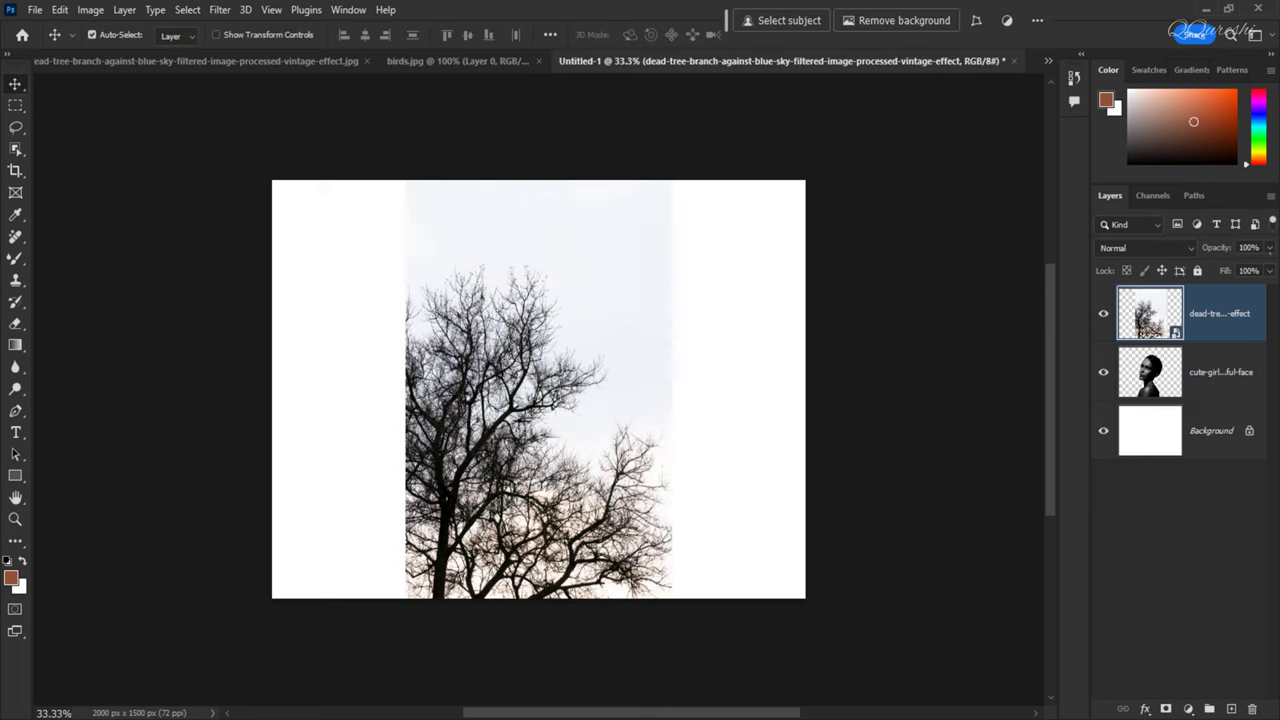
left_click(1269, 247)
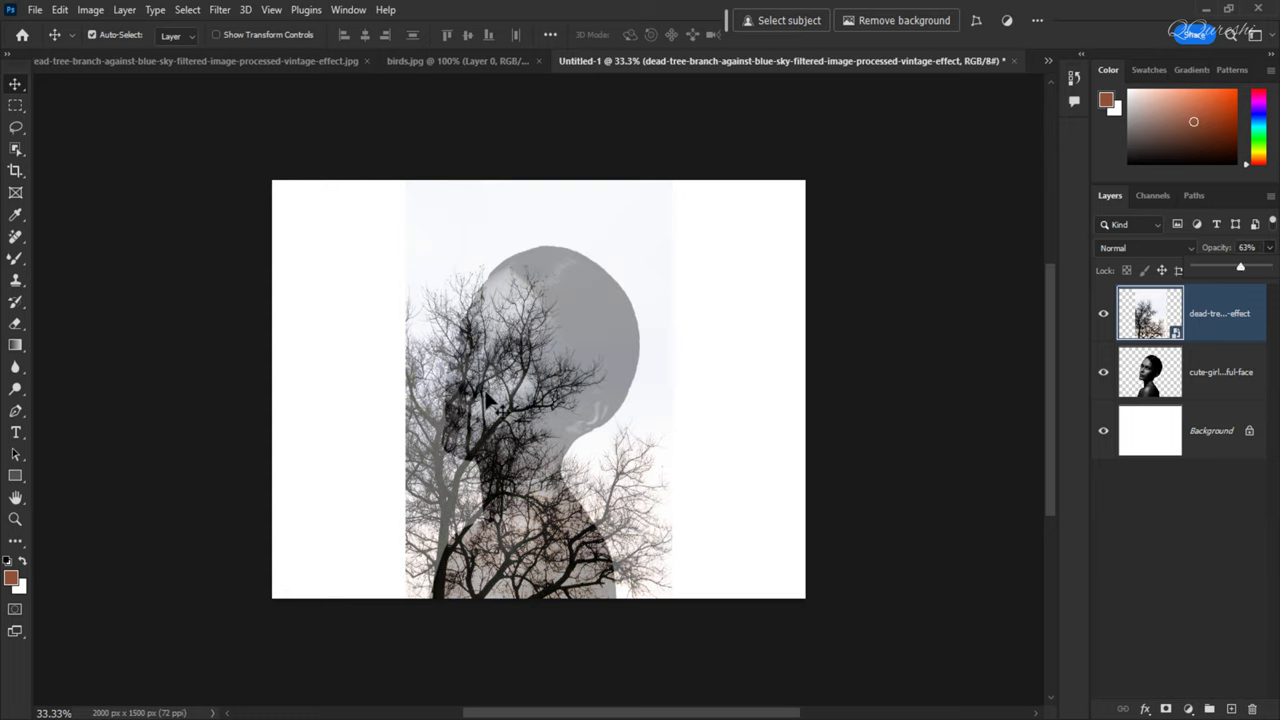
Step: Shift the tree layer right and enlarge it to about 120% over the head and shoulders
left_click_drag(487, 400, 497, 400)
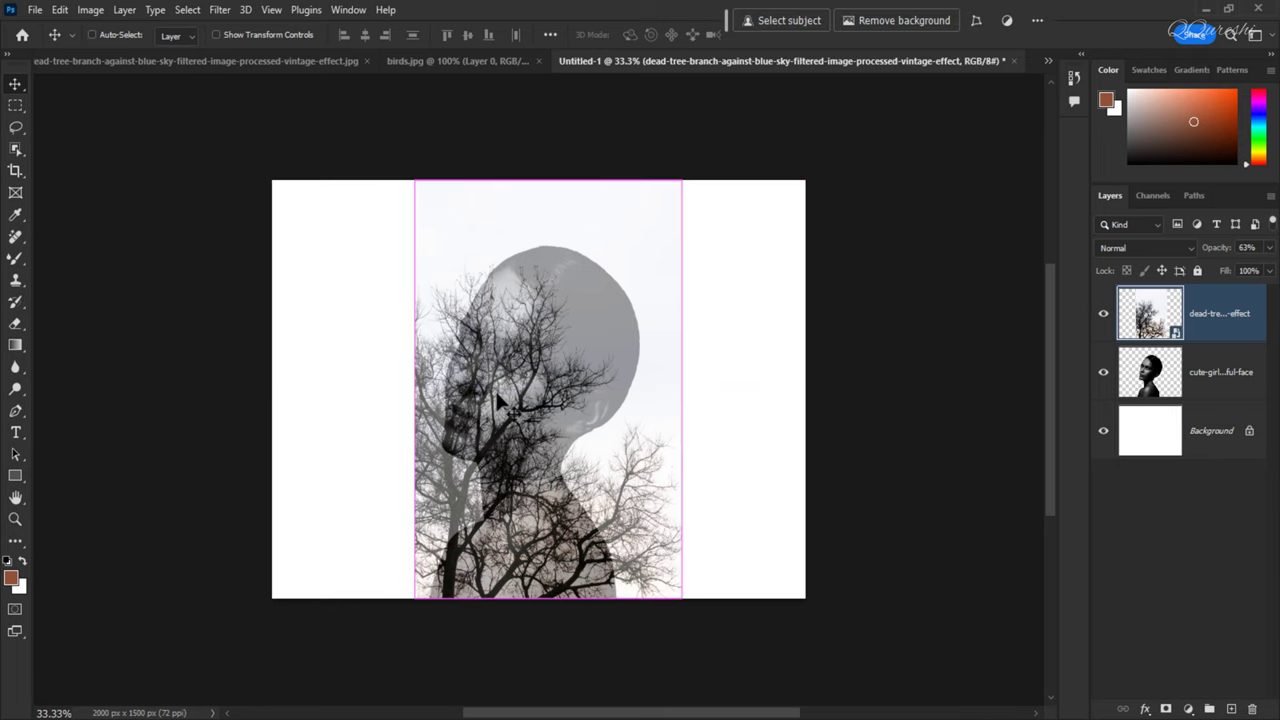
key("ctrl+t")
left_click_drag(678, 178, 781, 94)
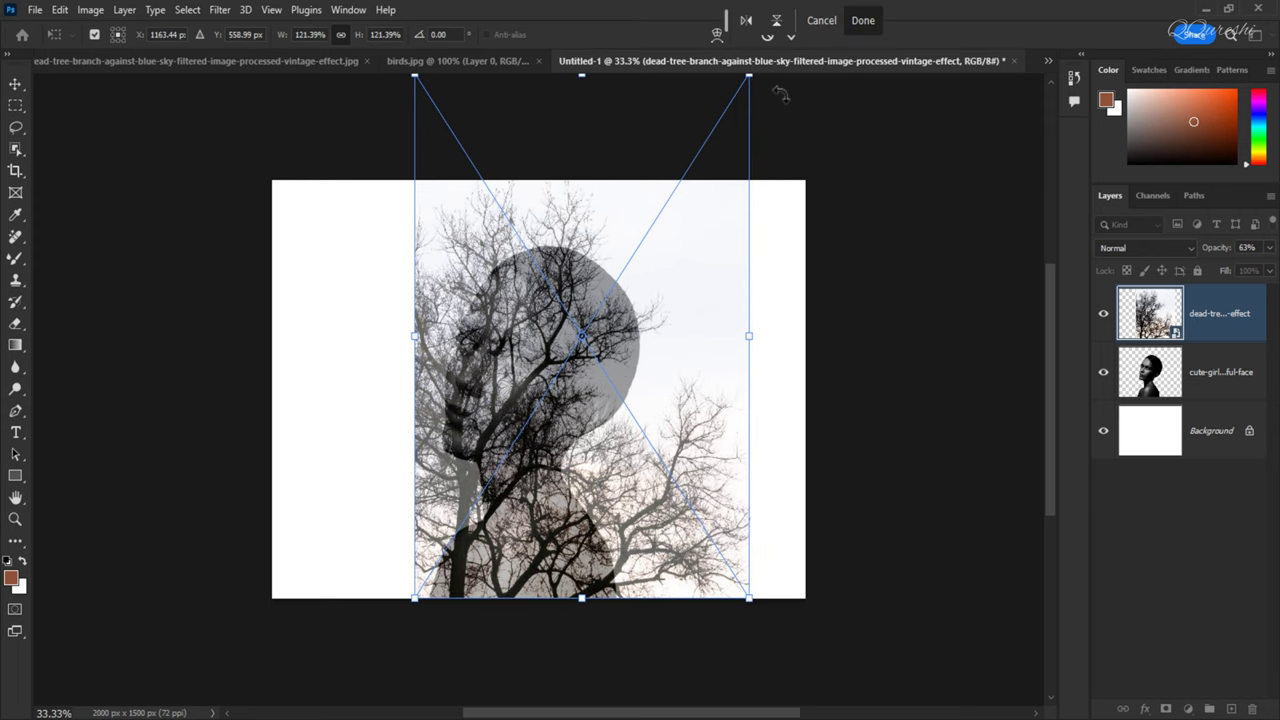
key("ctrl+minus")
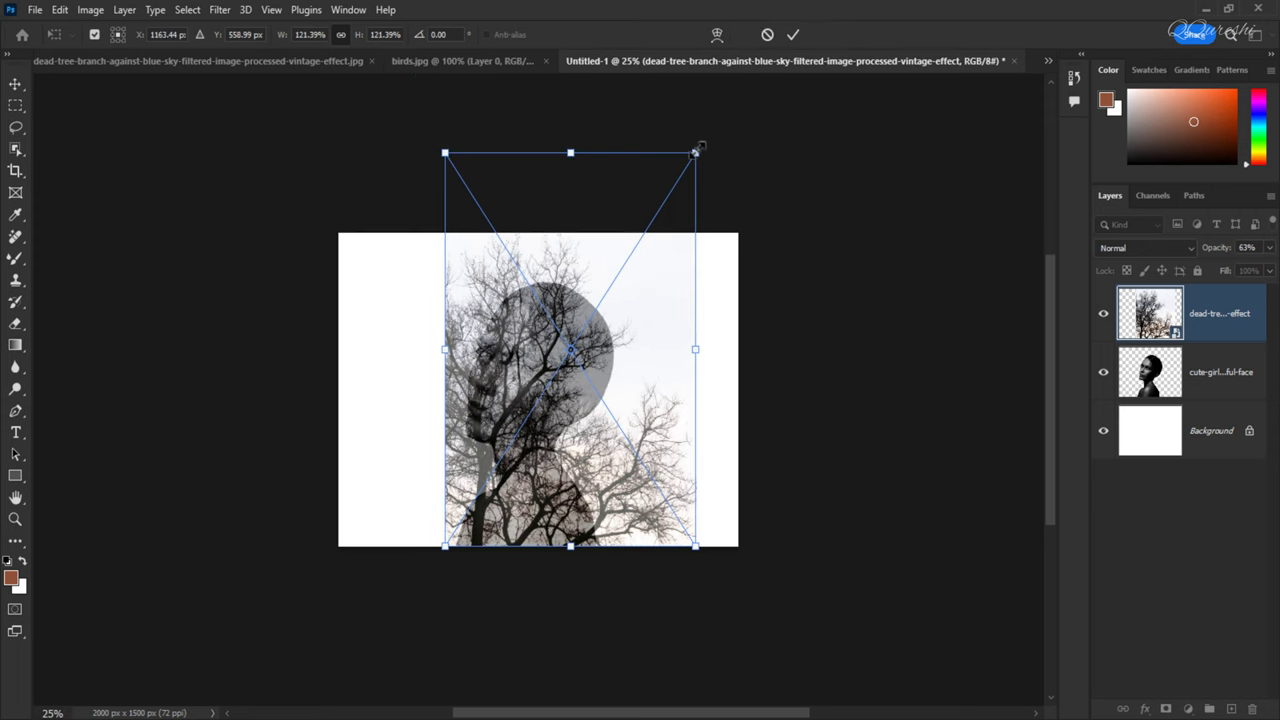
left_click_drag(703, 143, 692, 164)
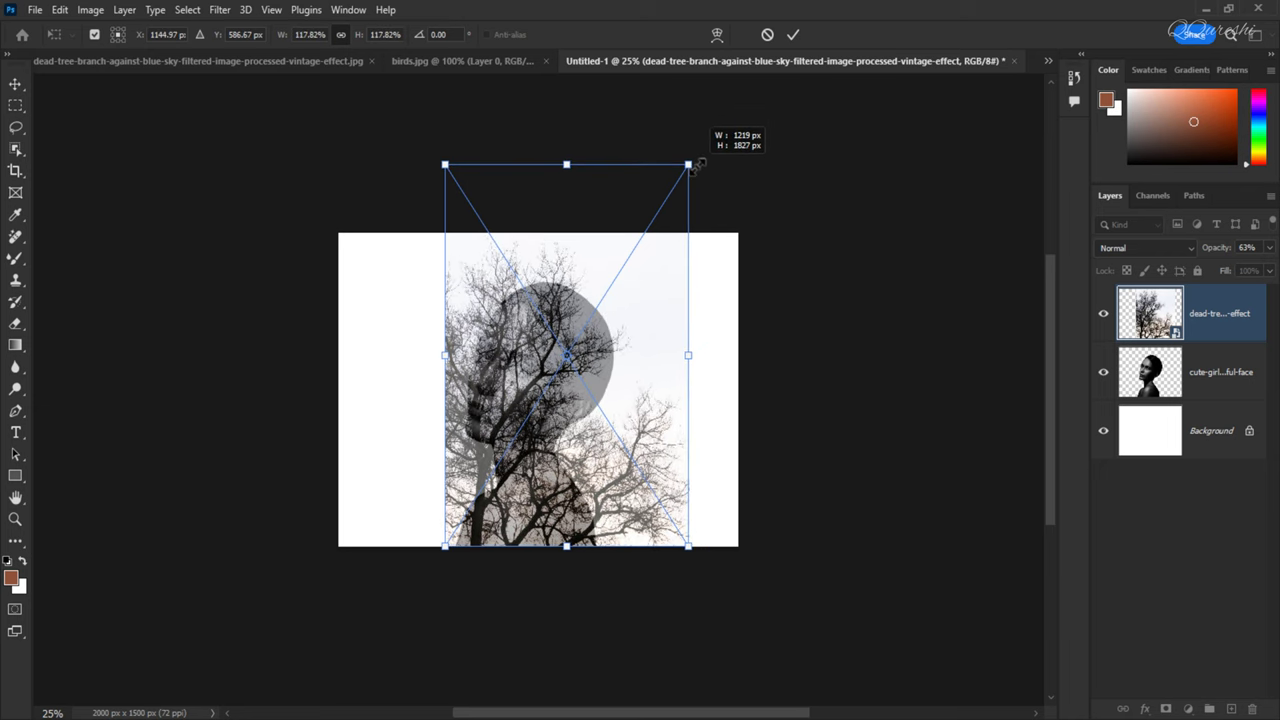
mouse_move(560, 452)
left_mouse_down()
mouse_move(572, 452)
mouse_move(576, 414)
left_mouse_up()
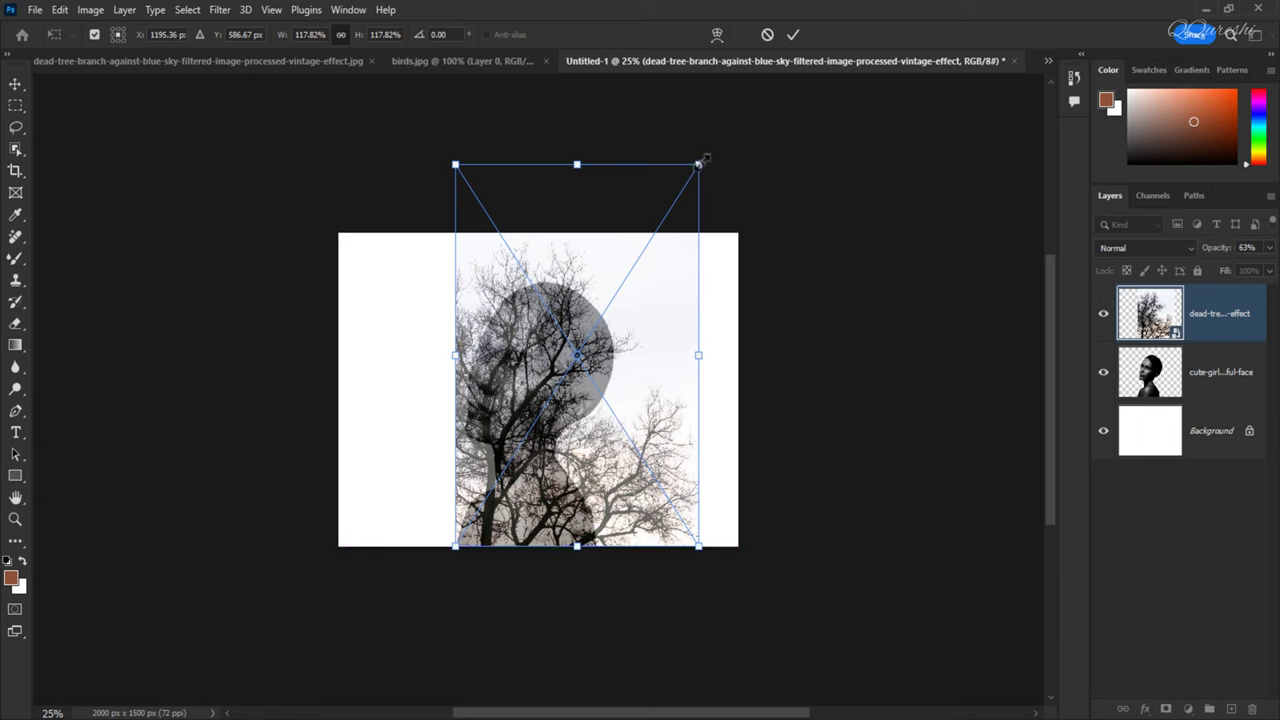
left_click_drag(704, 158, 708, 152)
key("Return")
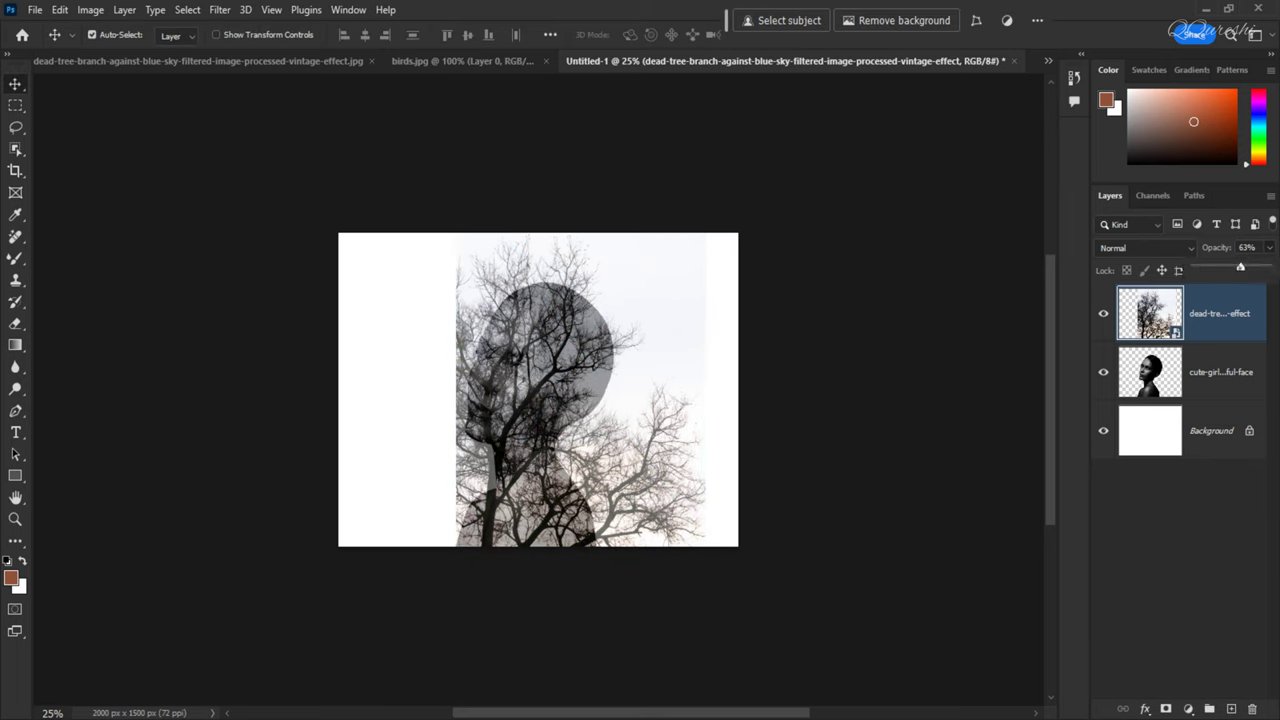
Step: Set the tree layer to 100% opacity and mask it with the woman's silhouette selection
left_click_drag(1252, 266, 1268, 266)
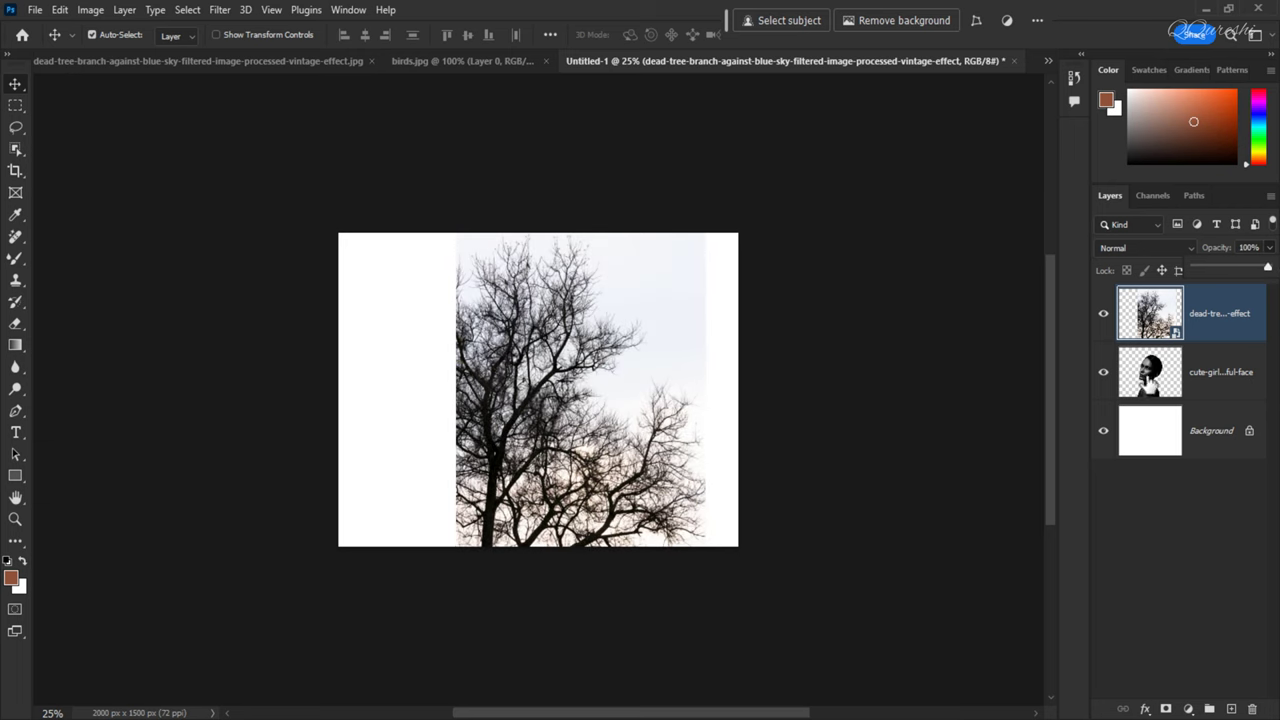
left_click(1220, 372)
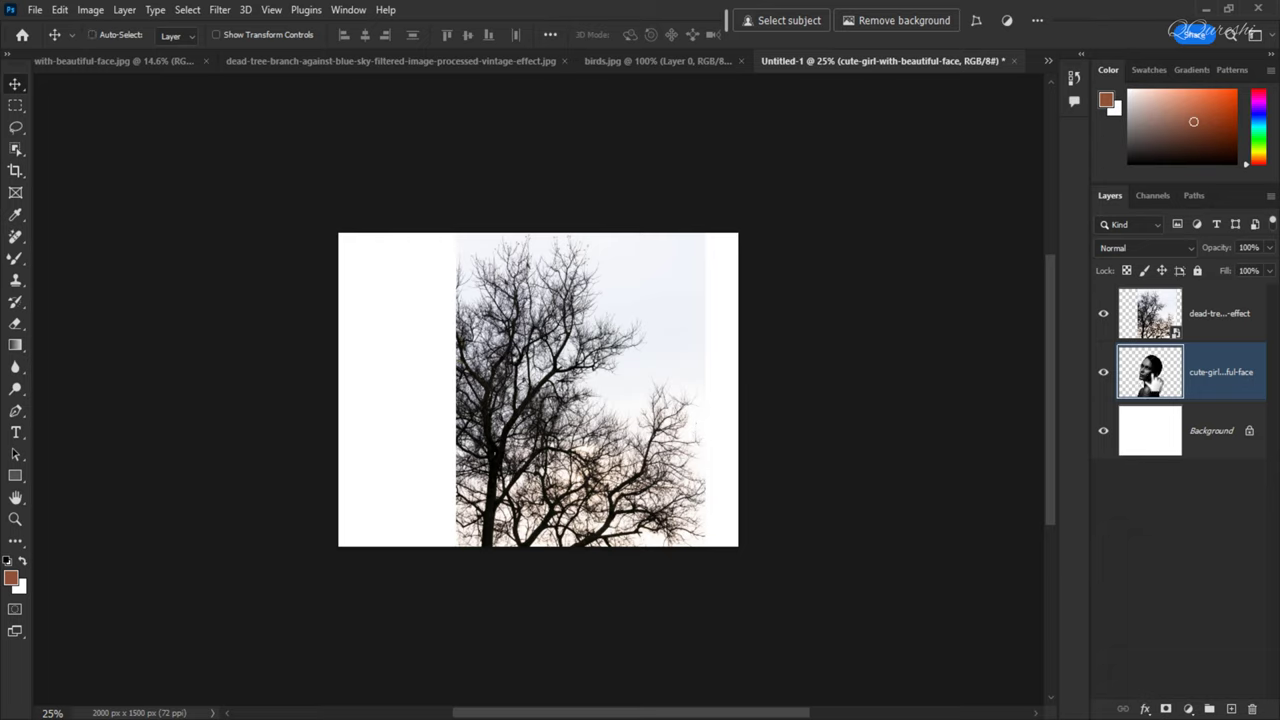
key("ctrl")
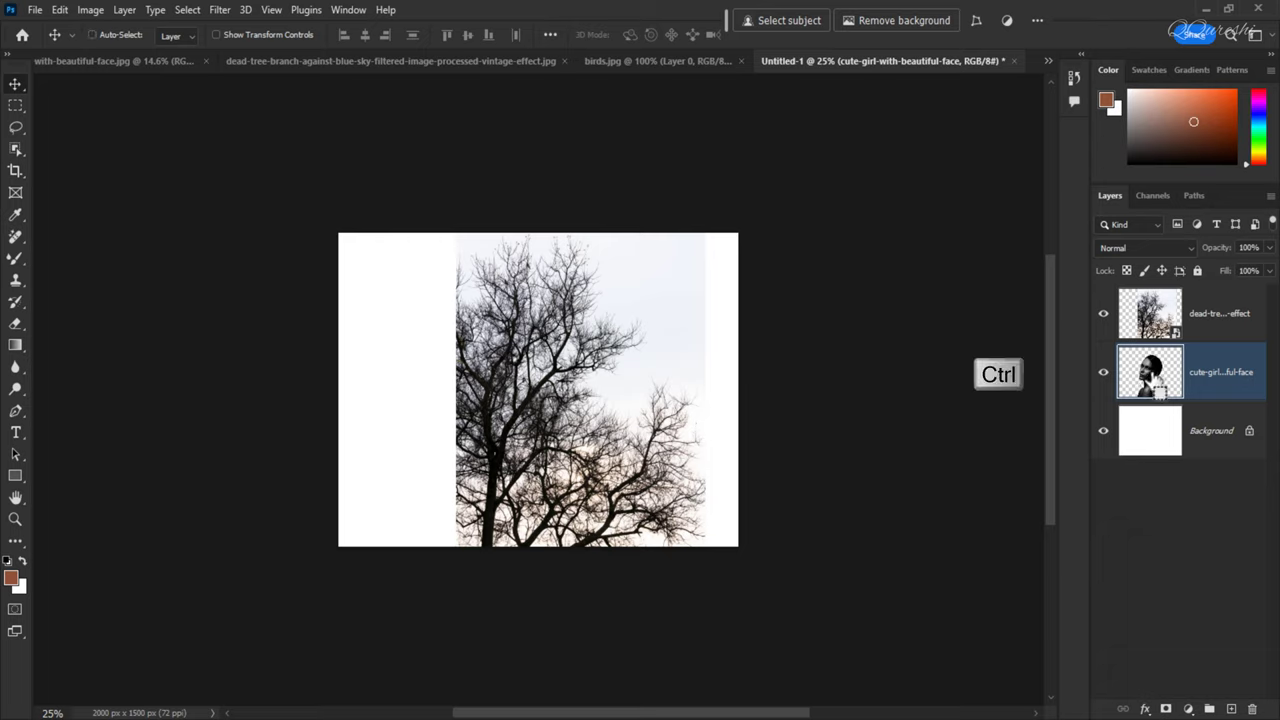
left_click(1150, 372, "ctrl")
scroll(530, 340, "up", 1)
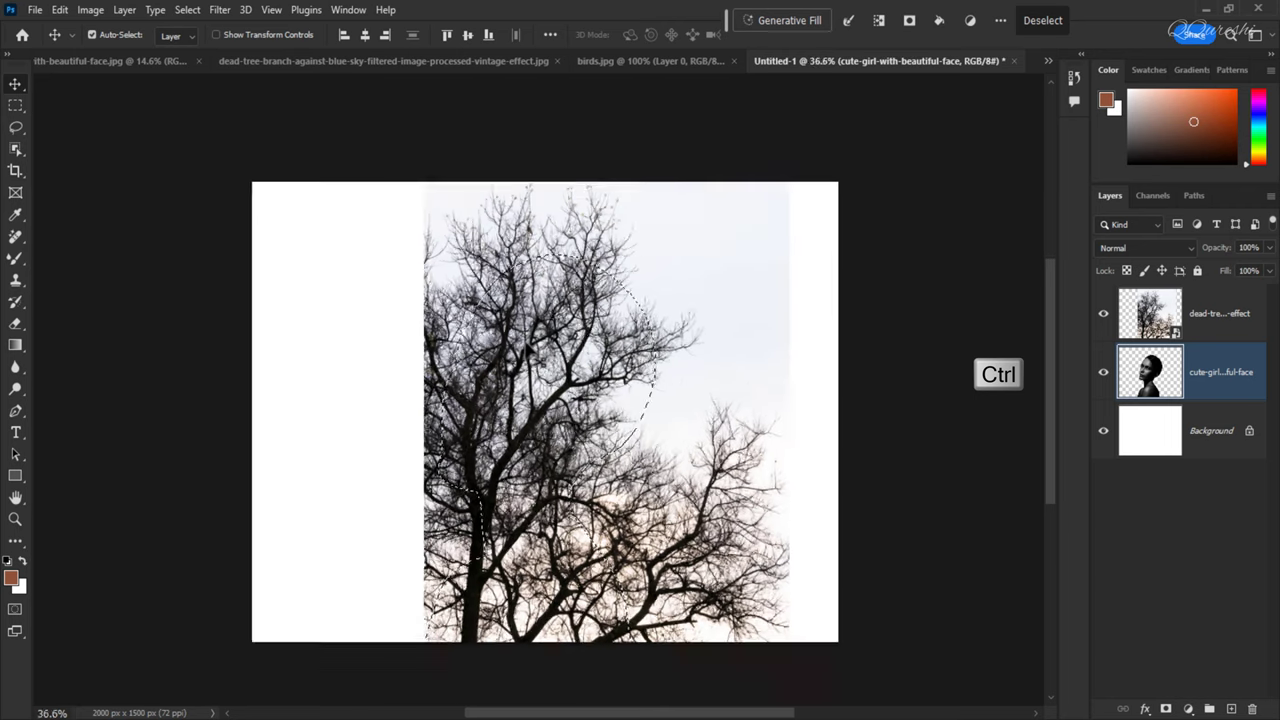
scroll(528, 338, "up", 1)
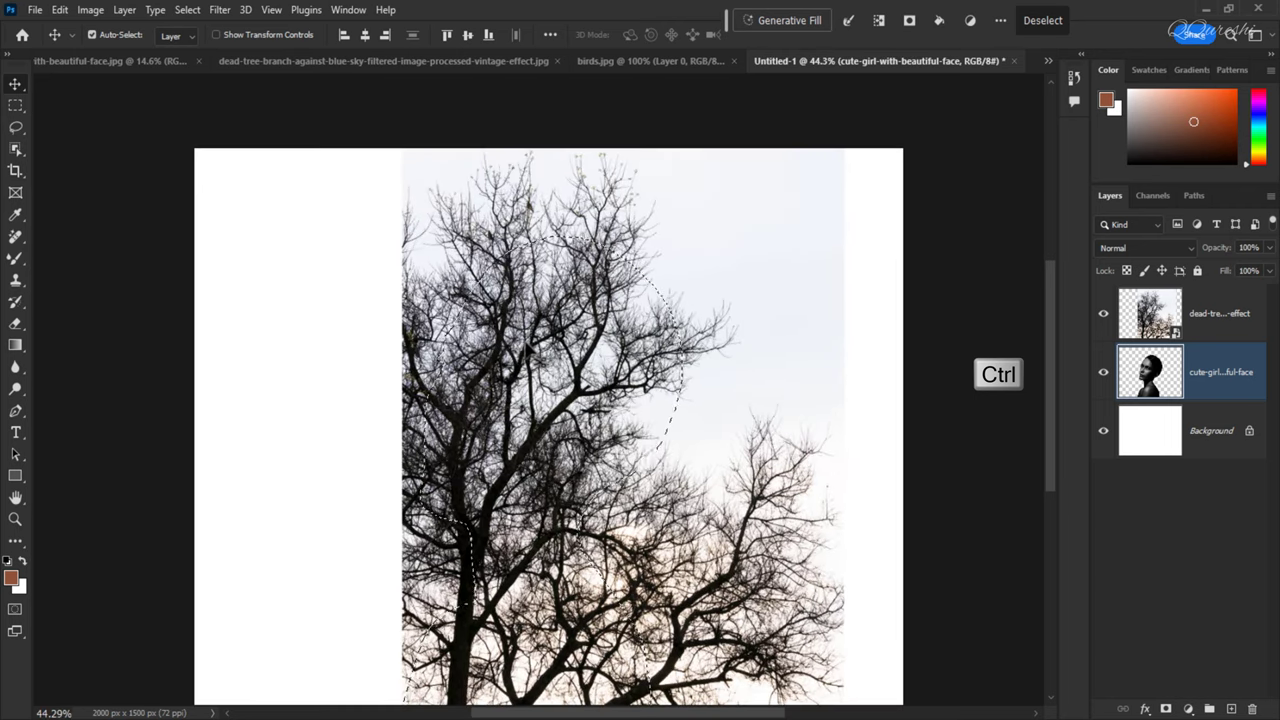
left_click(1221, 314)
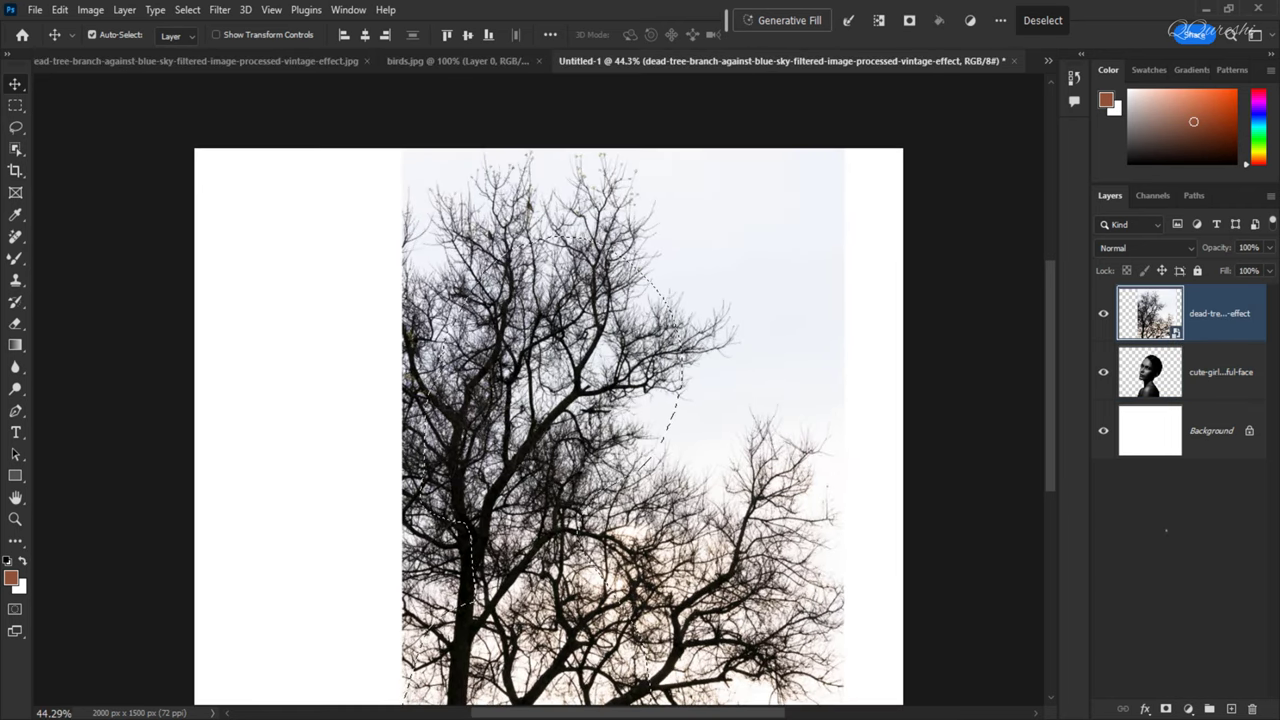
left_click(1165, 709)
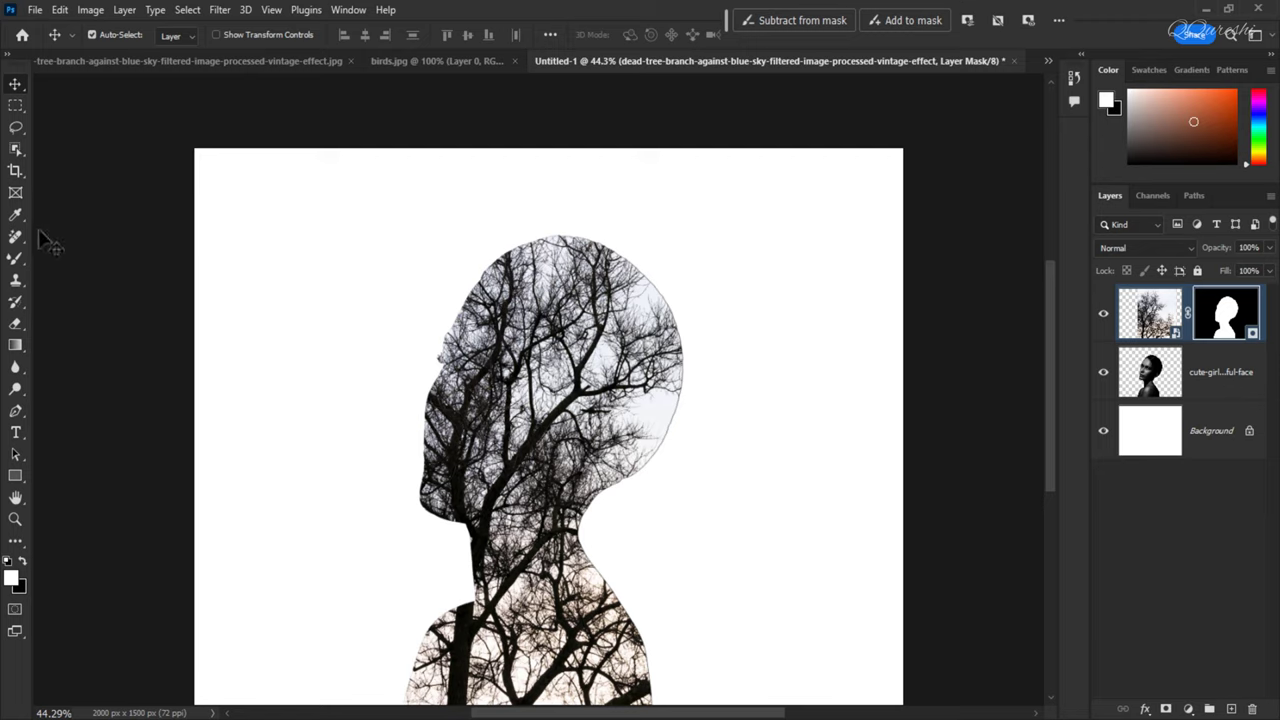
Step: Set up the Brush tool at 70 px size with 0% hardness
left_click(15, 258)
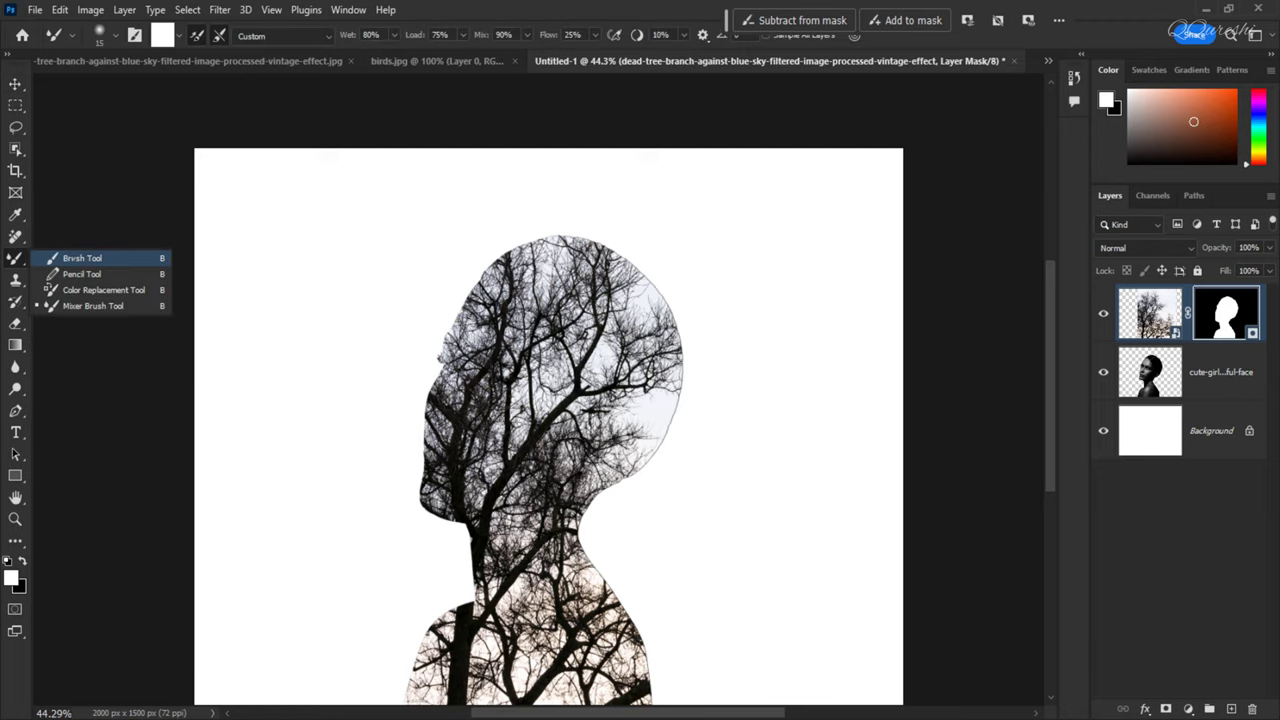
left_click(73, 258)
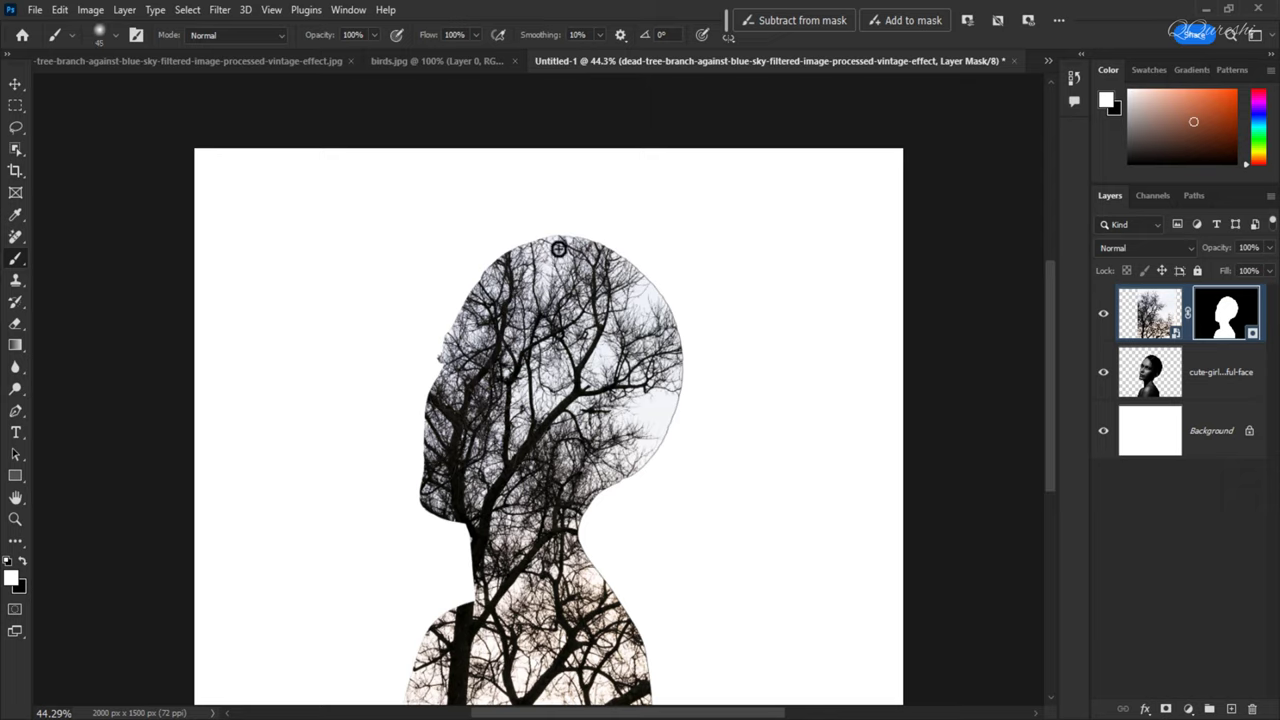
key("bracketright")
key("bracketright")
left_click(108, 35)
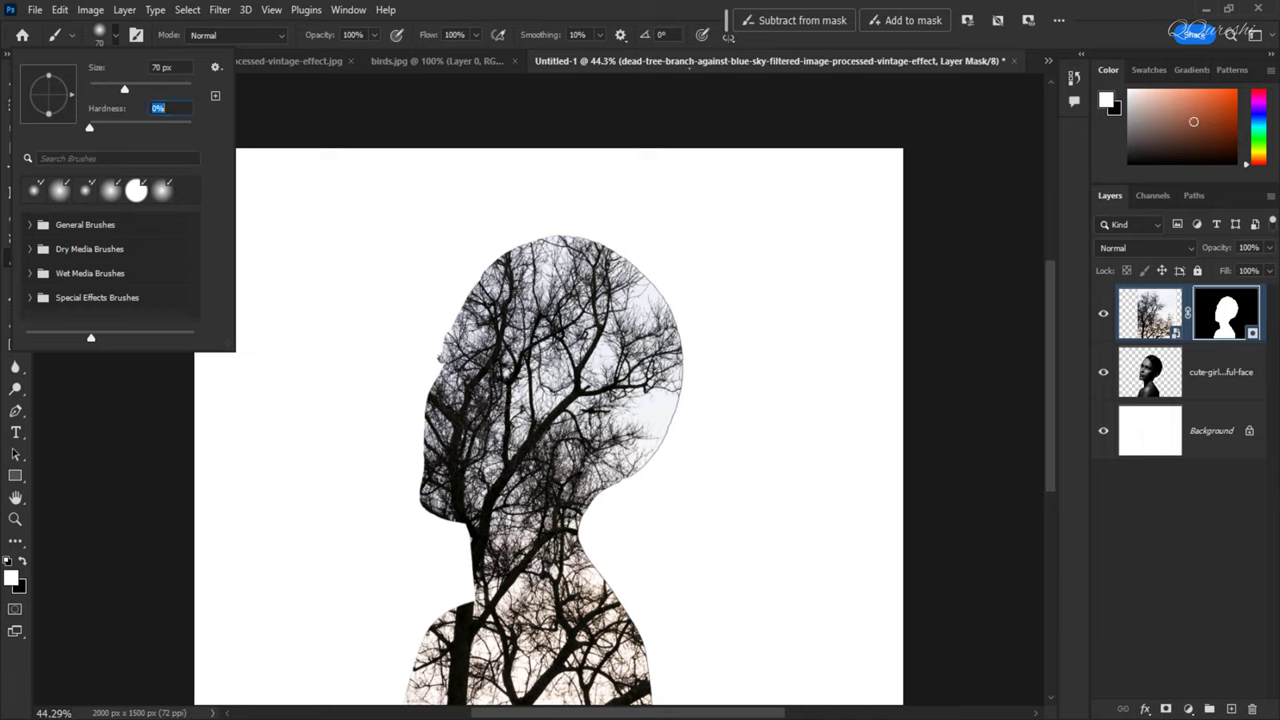
key("Return")
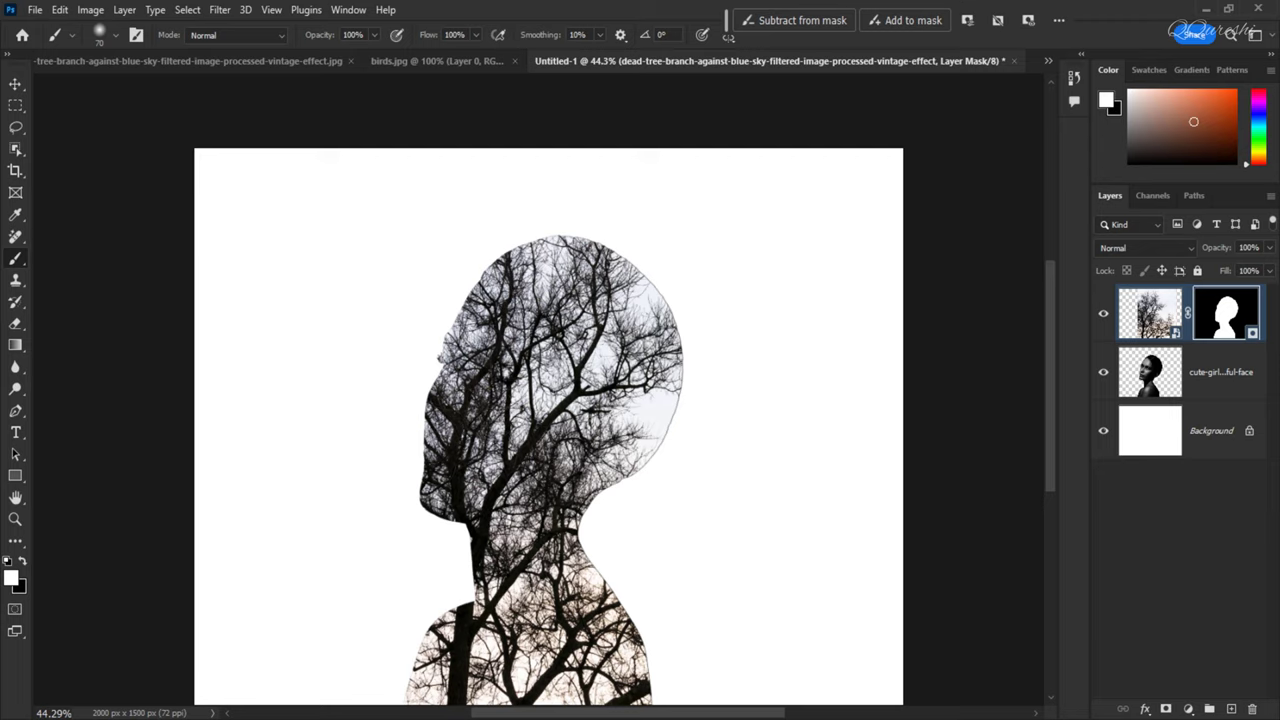
Step: Paint white on the mask to reveal branches above the head, with tree opacity near 59%
mouse_move(542, 262)
left_mouse_down()
mouse_move(557, 226)
mouse_move(555, 249)
left_mouse_up()
mouse_move(577, 209)
left_mouse_down()
mouse_move(597, 194)
mouse_move(603, 160)
mouse_move(559, 239)
left_mouse_up()
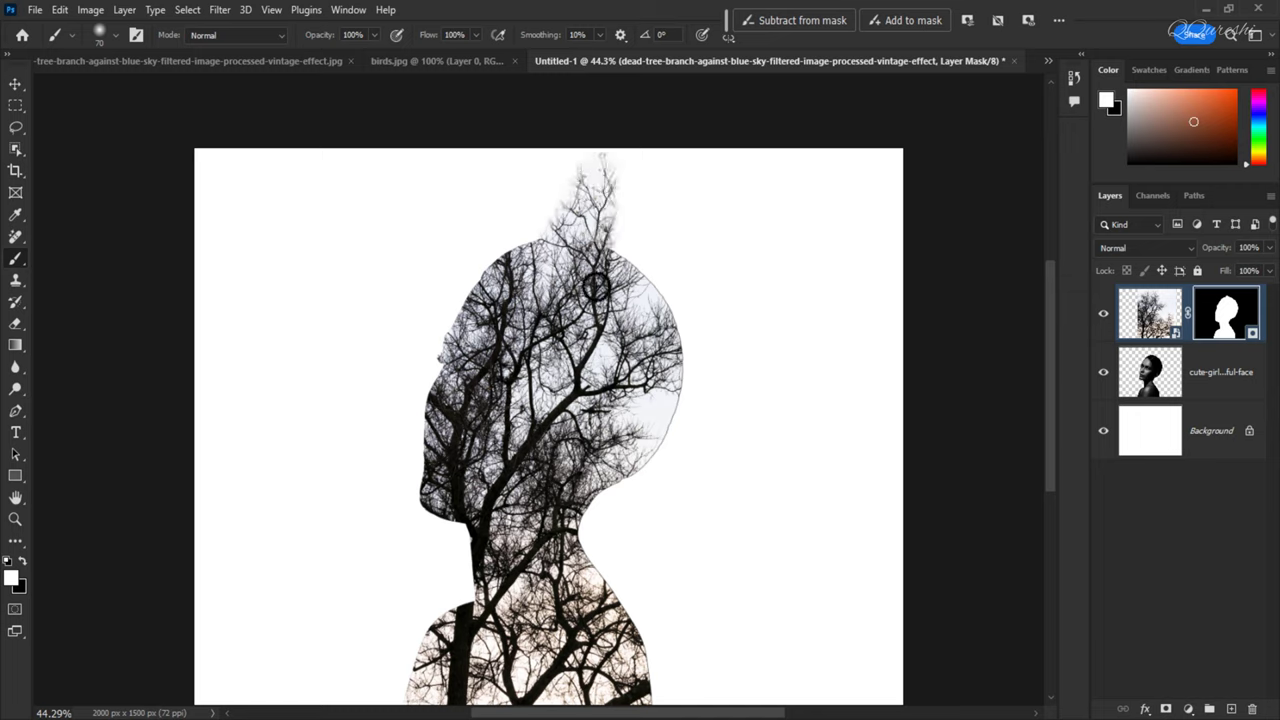
left_click_drag(637, 212, 601, 287)
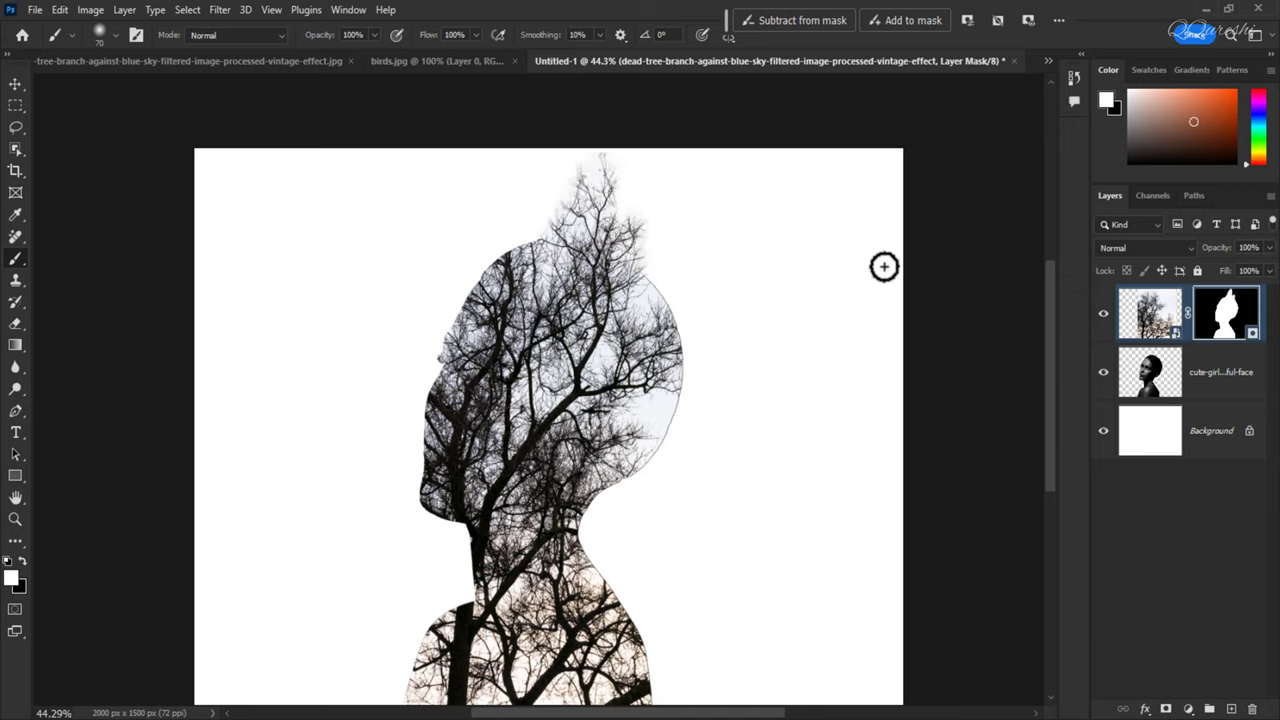
left_click(1269, 247)
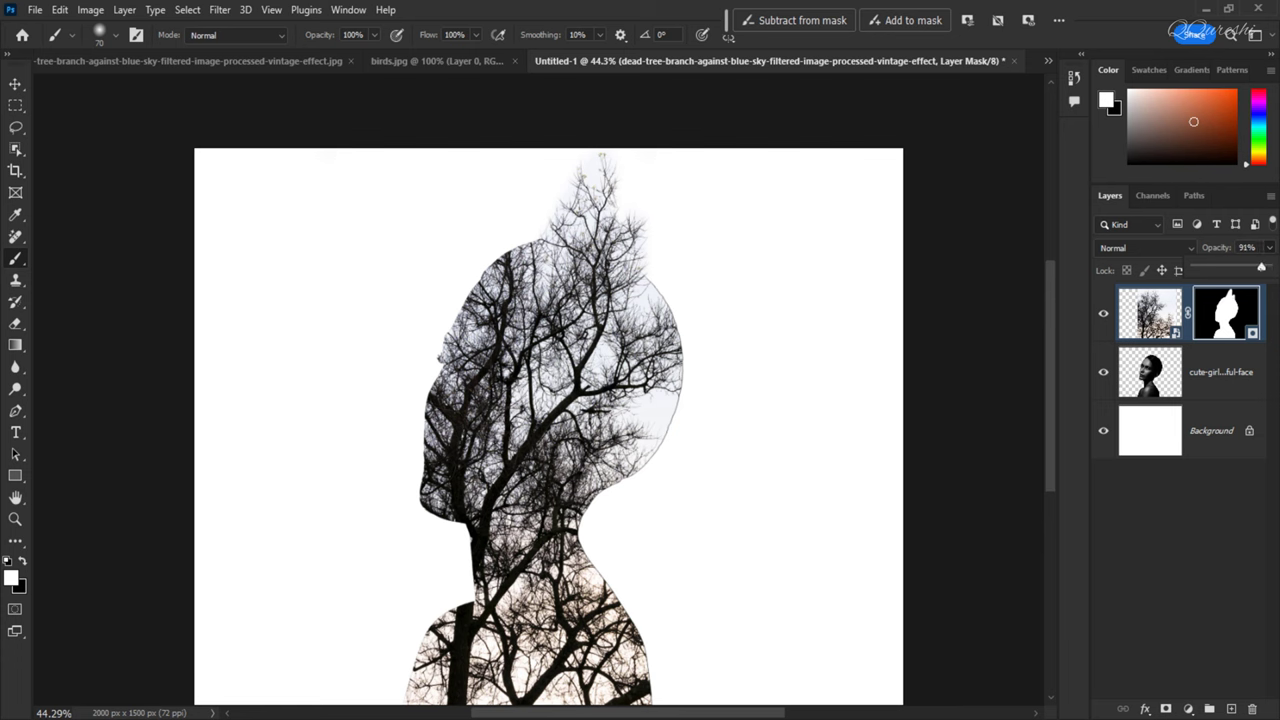
left_click_drag(1231, 268, 1235, 268)
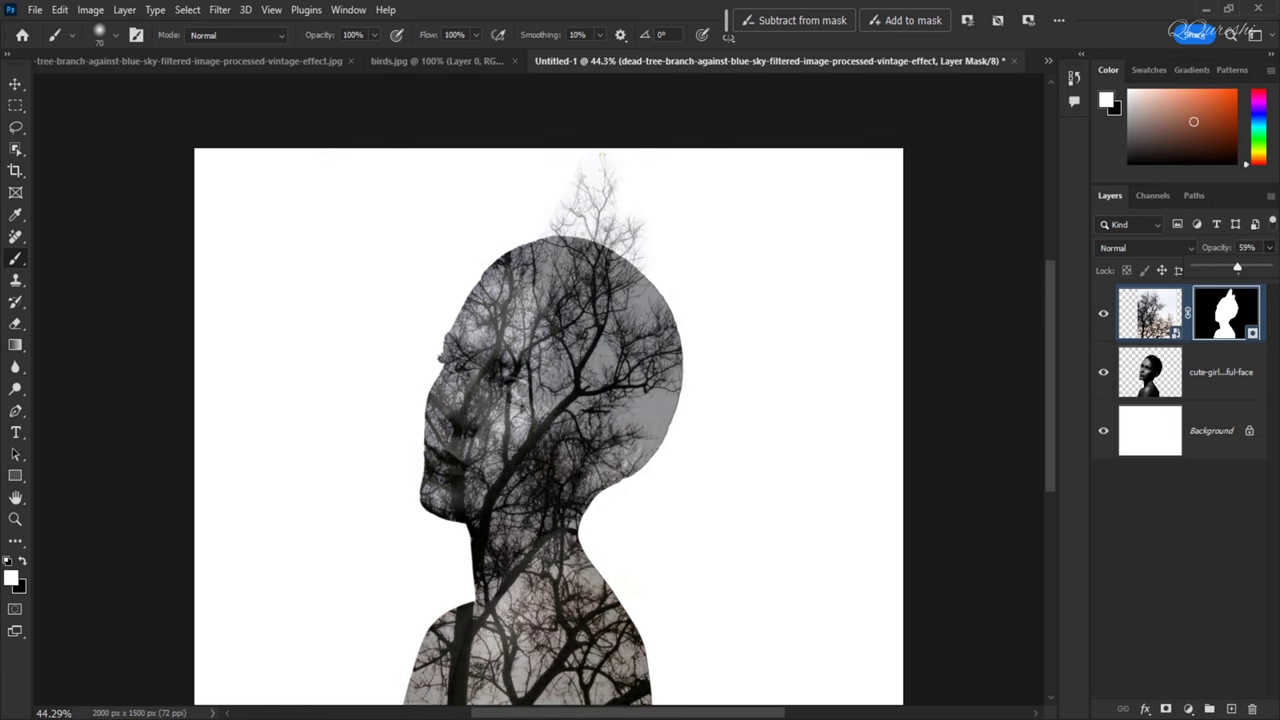
left_click(684, 306)
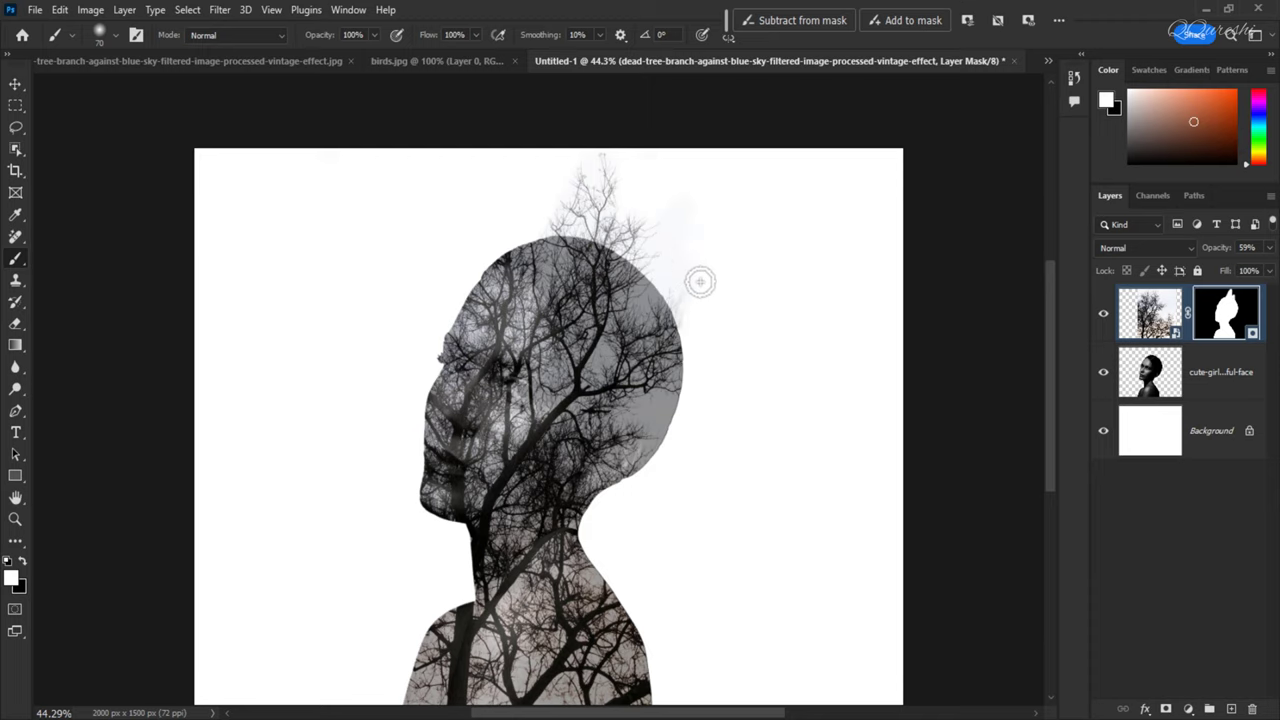
Step: Reveal more branches right of the head and neck, restoring the tree layer to full opacity
mouse_move(697, 277)
left_mouse_down()
mouse_move(636, 220)
mouse_move(713, 334)
mouse_move(703, 370)
left_mouse_up()
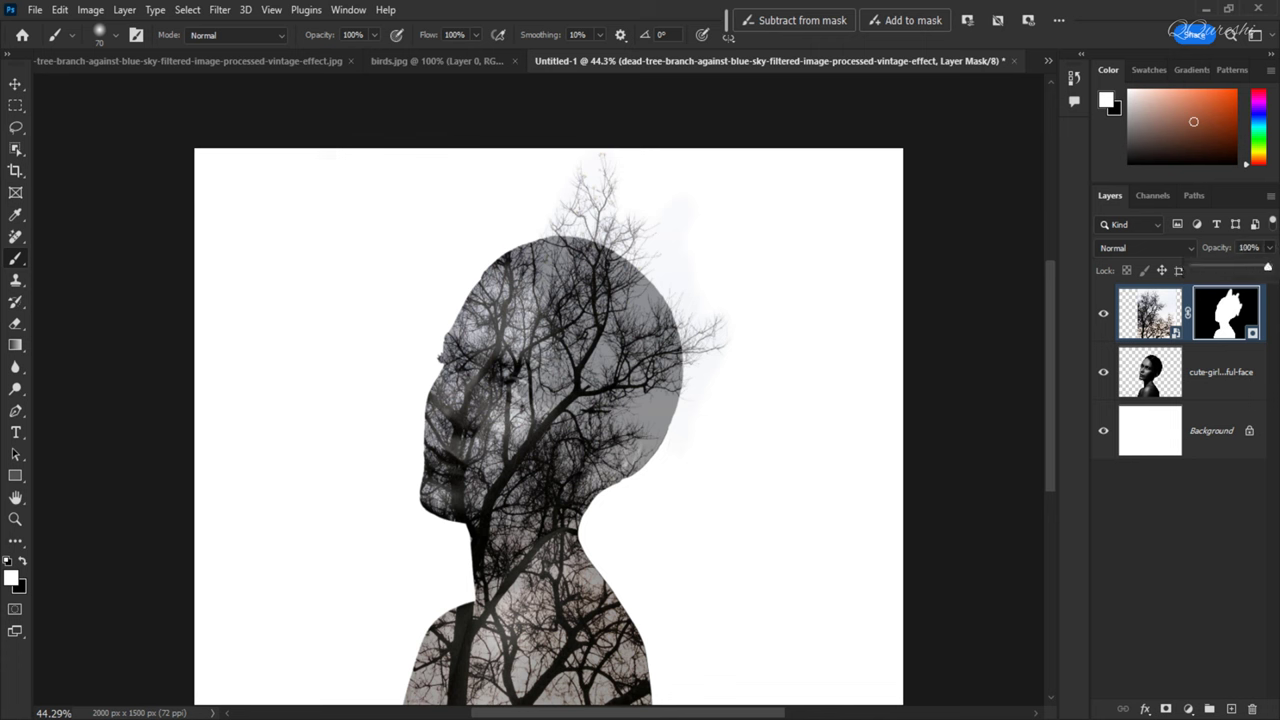
left_click(535, 227)
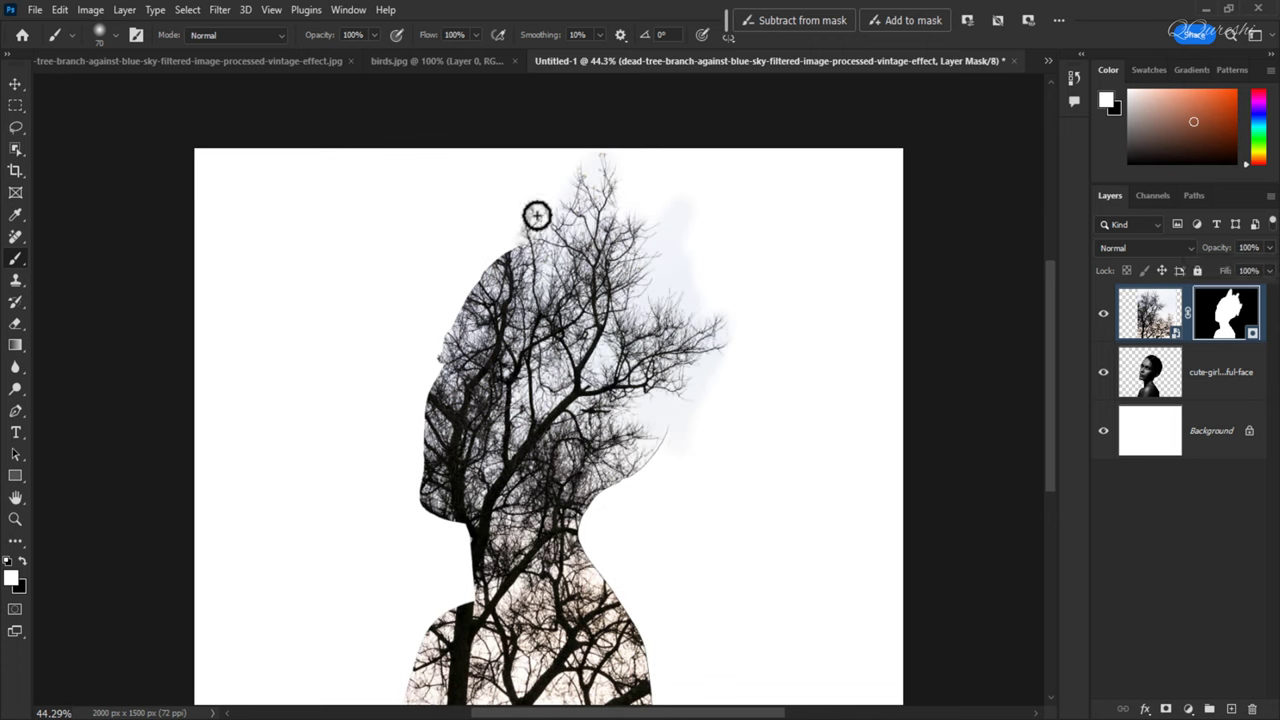
mouse_move(537, 215)
left_mouse_down()
mouse_move(554, 180)
mouse_move(489, 274)
mouse_move(535, 184)
mouse_move(477, 294)
left_mouse_up()
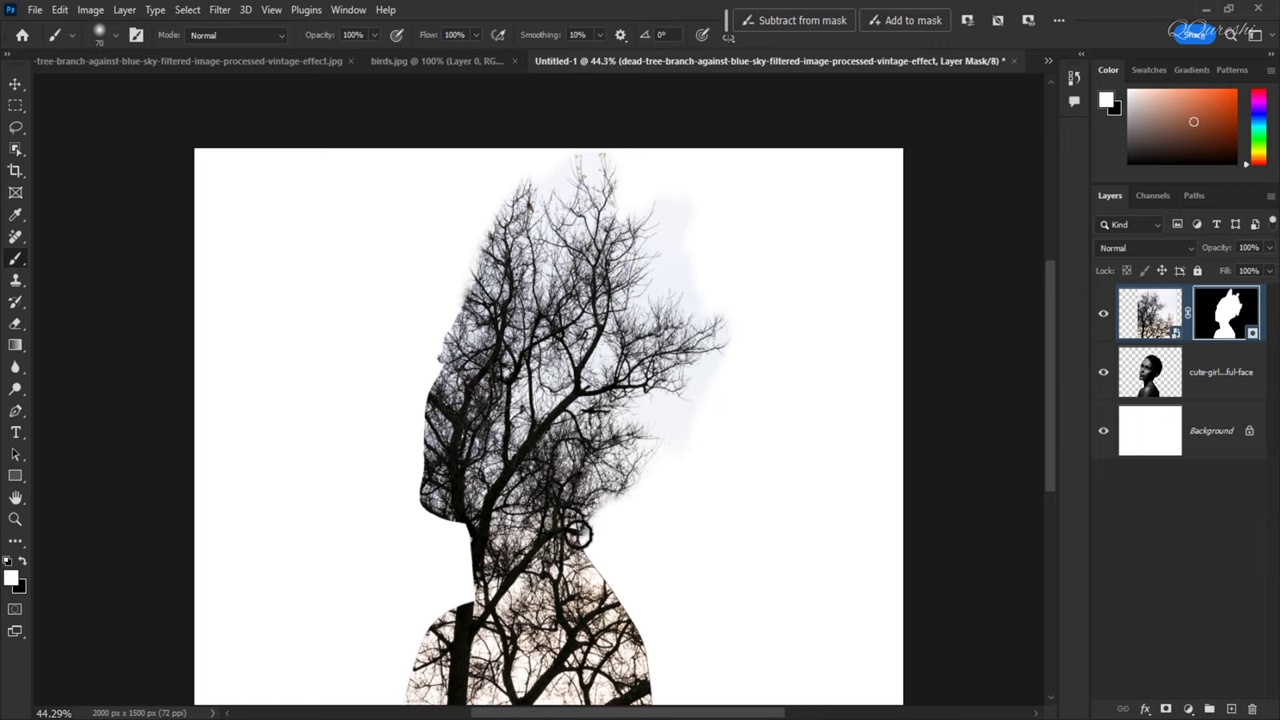
mouse_move(577, 535)
left_mouse_down()
mouse_move(577, 557)
mouse_move(633, 633)
mouse_move(634, 606)
mouse_move(650, 705)
left_mouse_up()
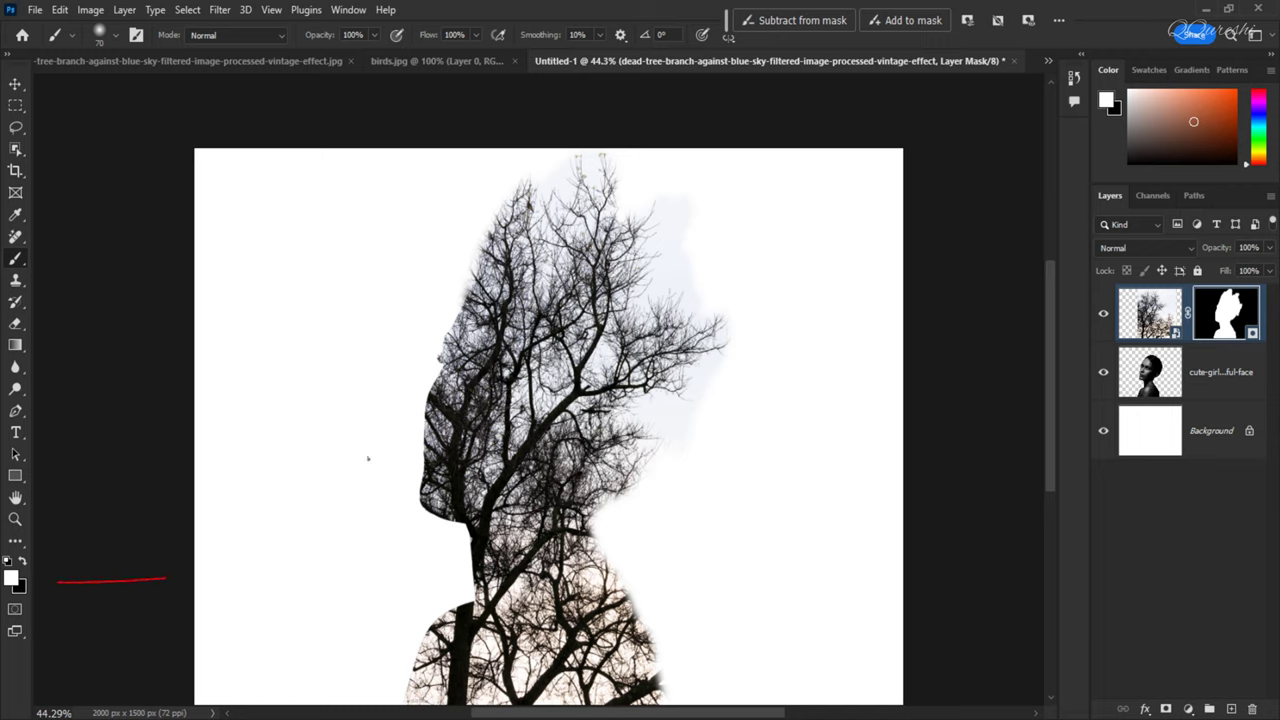
Step: Paint black on the mask to clear branches from forehead, nose and cheek, with brush flow 43%
key("x")
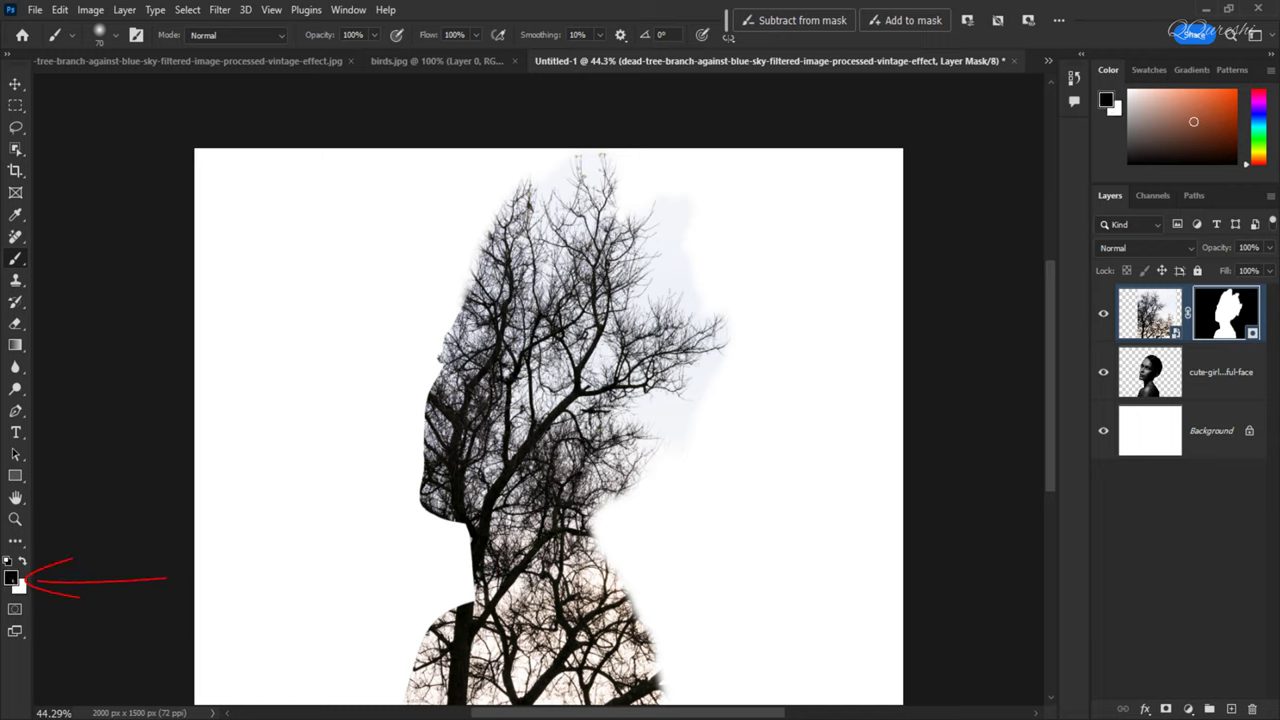
mouse_move(457, 380)
left_mouse_down()
mouse_move(465, 357)
mouse_move(460, 367)
left_mouse_up()
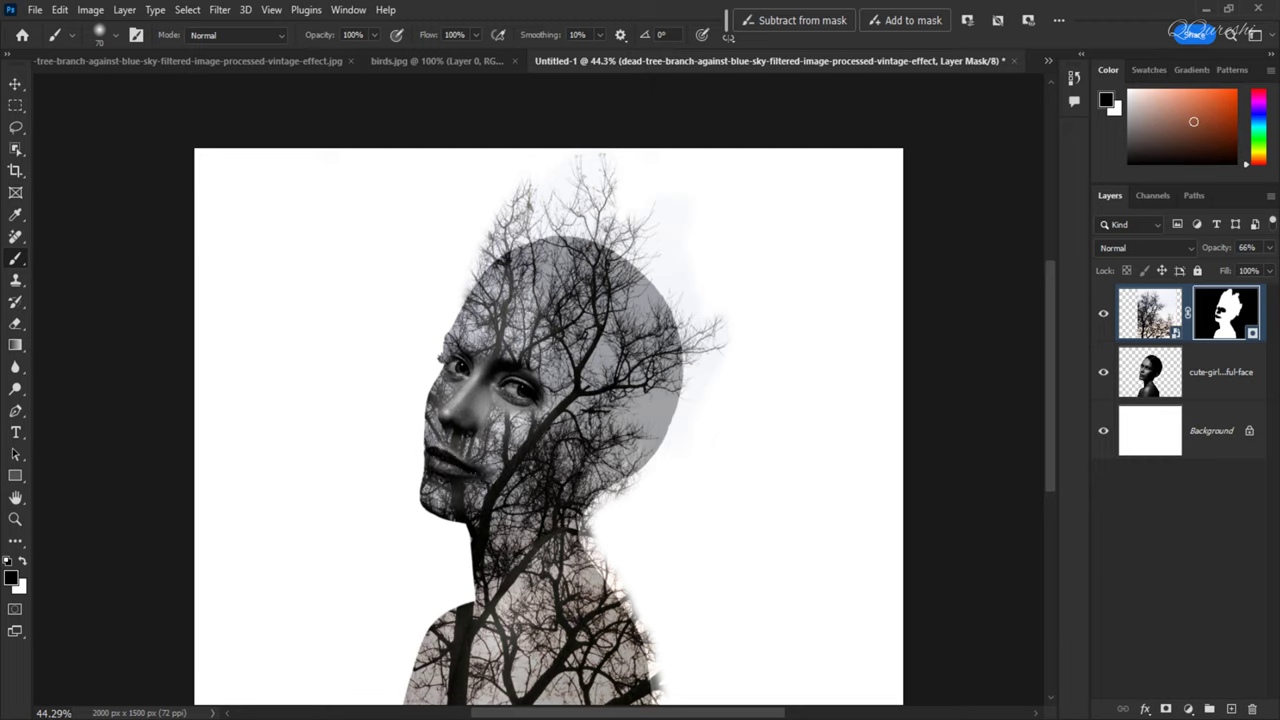
mouse_move(484, 415)
left_mouse_down()
mouse_move(518, 431)
mouse_move(502, 425)
mouse_move(500, 350)
mouse_move(462, 318)
mouse_move(545, 364)
mouse_move(556, 392)
mouse_move(560, 380)
mouse_move(558, 346)
mouse_move(517, 349)
mouse_move(515, 400)
mouse_move(486, 429)
mouse_move(500, 429)
mouse_move(469, 389)
mouse_move(449, 393)
mouse_move(482, 350)
left_mouse_up()
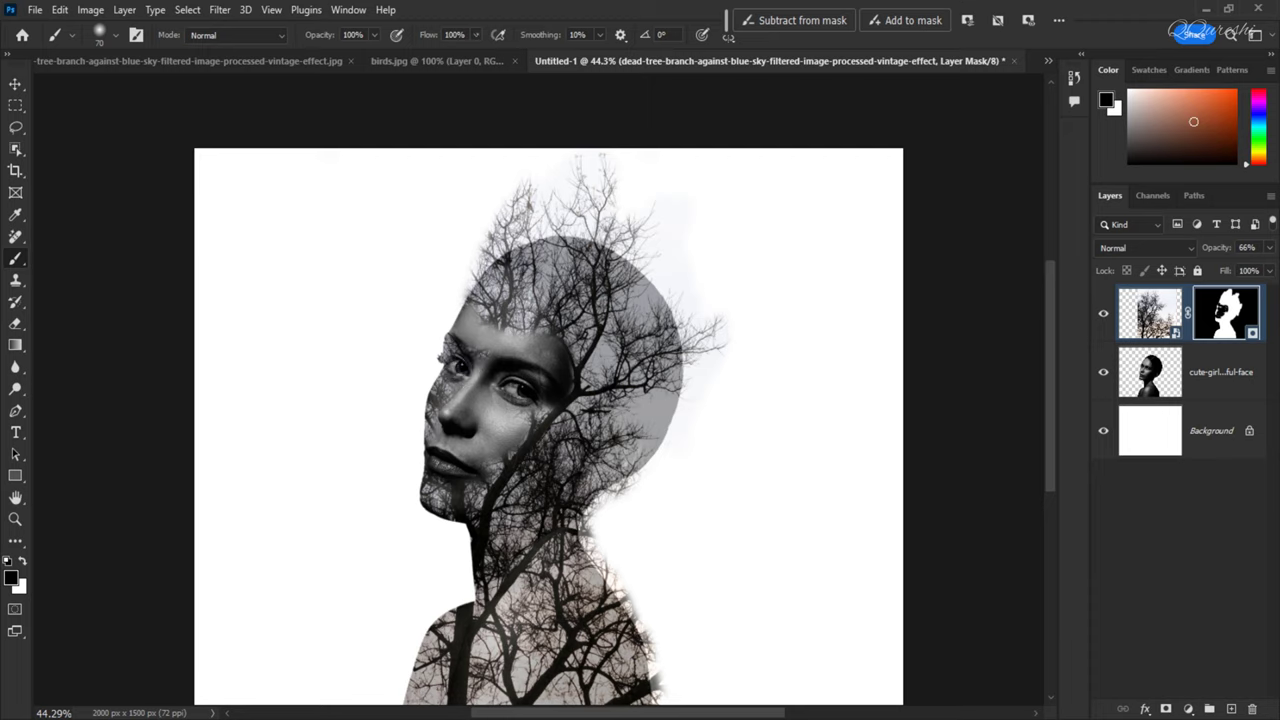
left_click(475, 35)
left_click(505, 340)
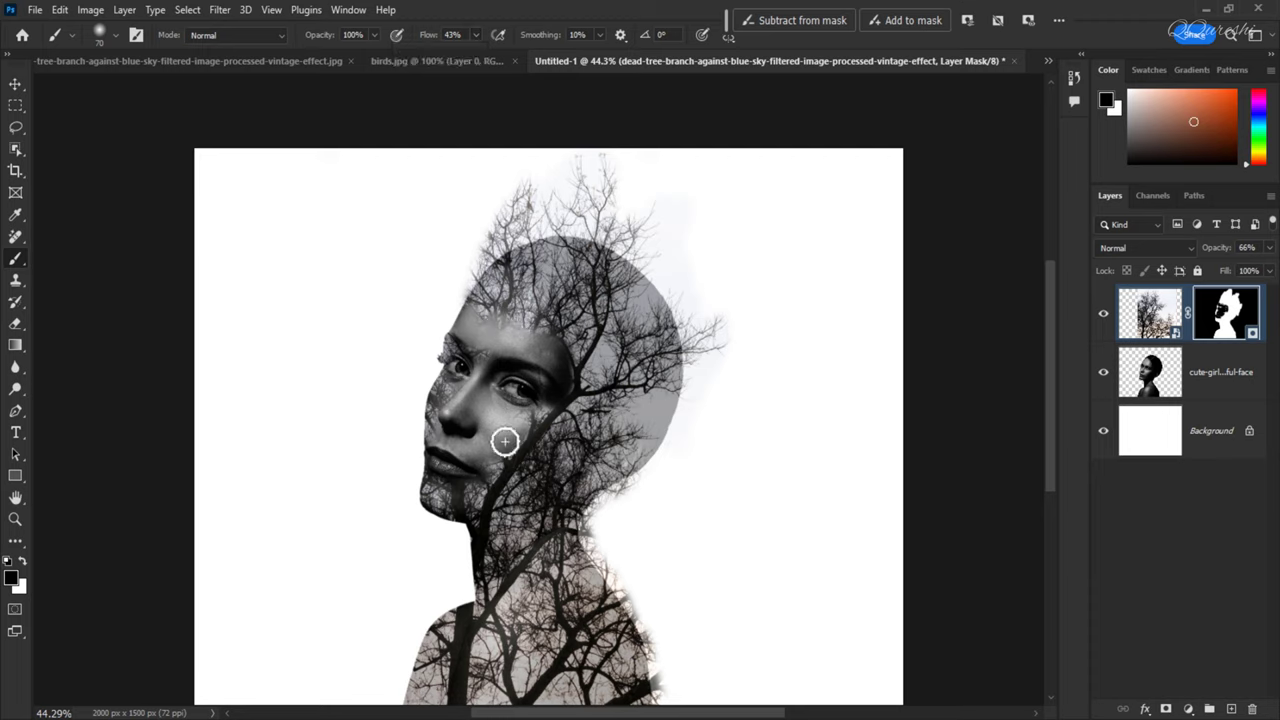
key("x")
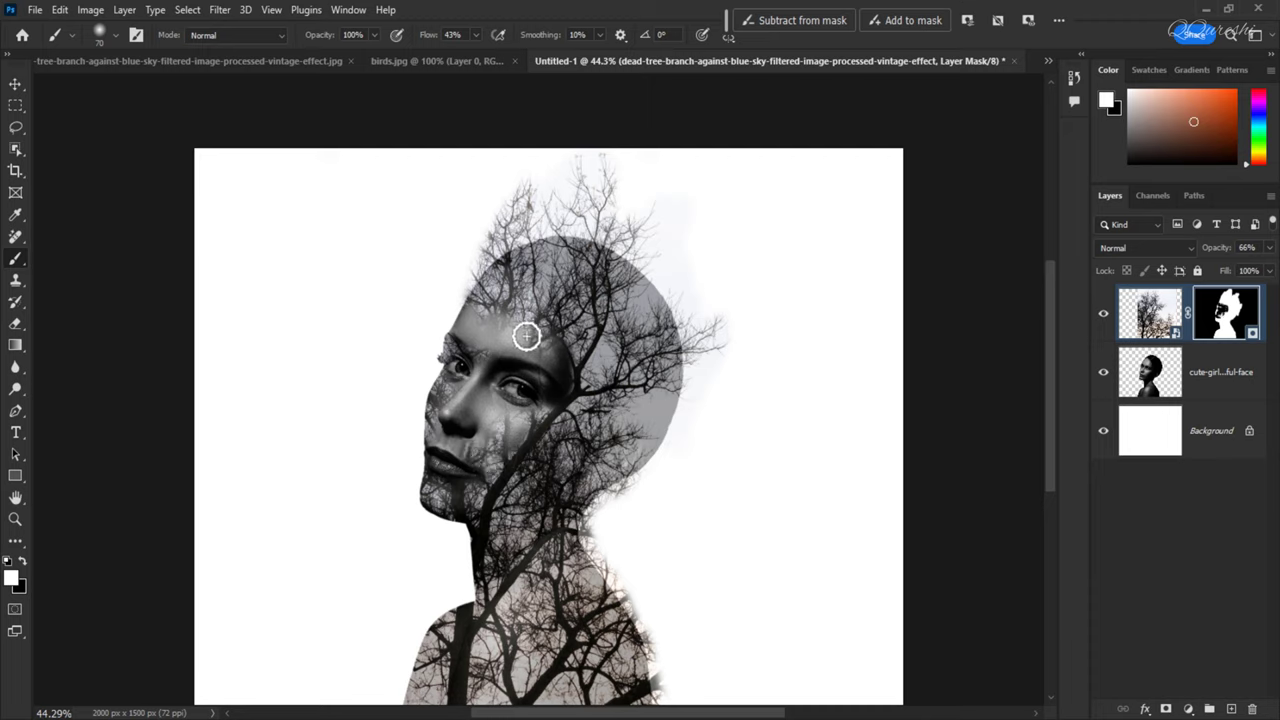
Step: At 100% brush flow, paint the tree mask to hide the upper-right edge and reveal upper-left branches
mouse_move(477, 302)
left_mouse_down()
mouse_move(476, 272)
mouse_move(474, 286)
left_mouse_up()
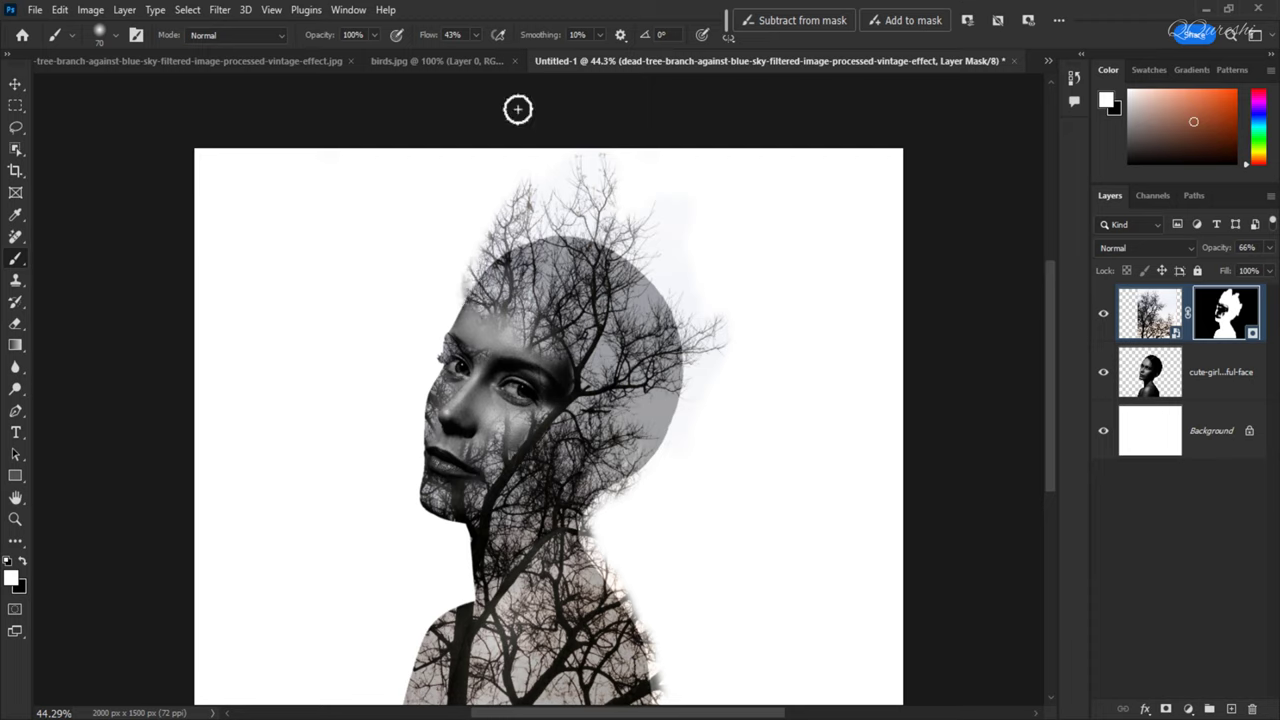
left_click(475, 35)
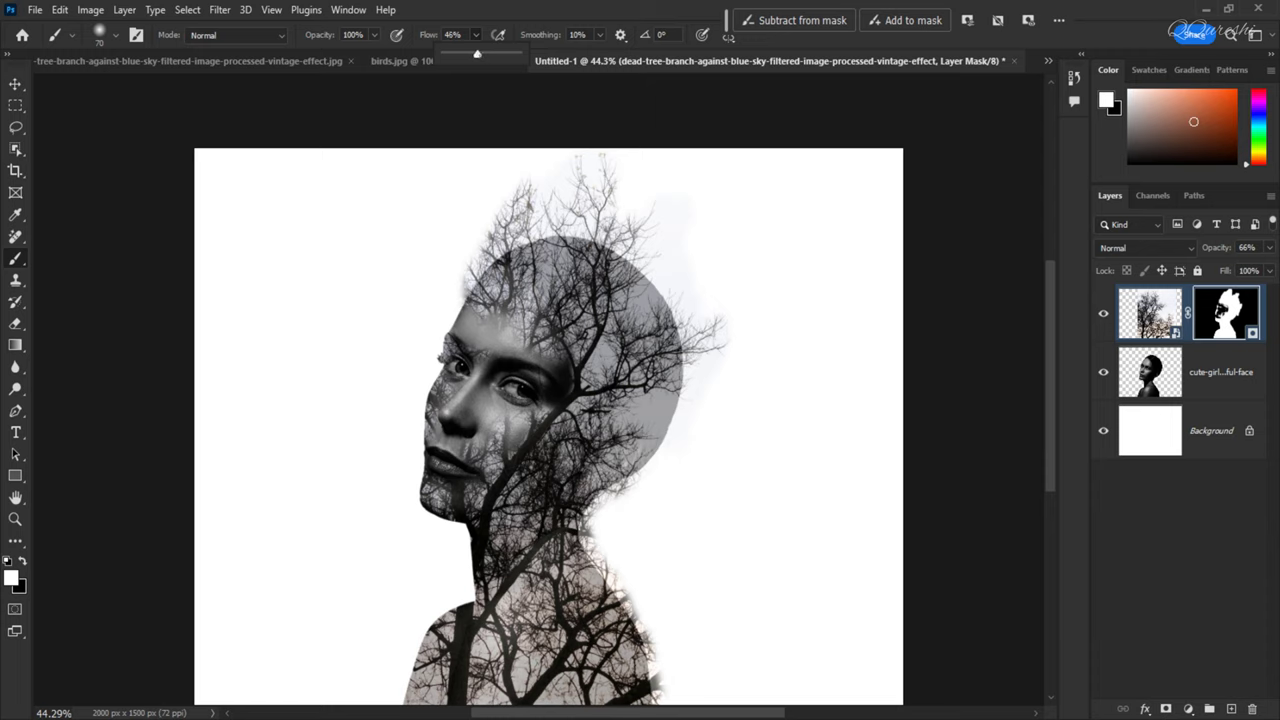
left_click(527, 248)
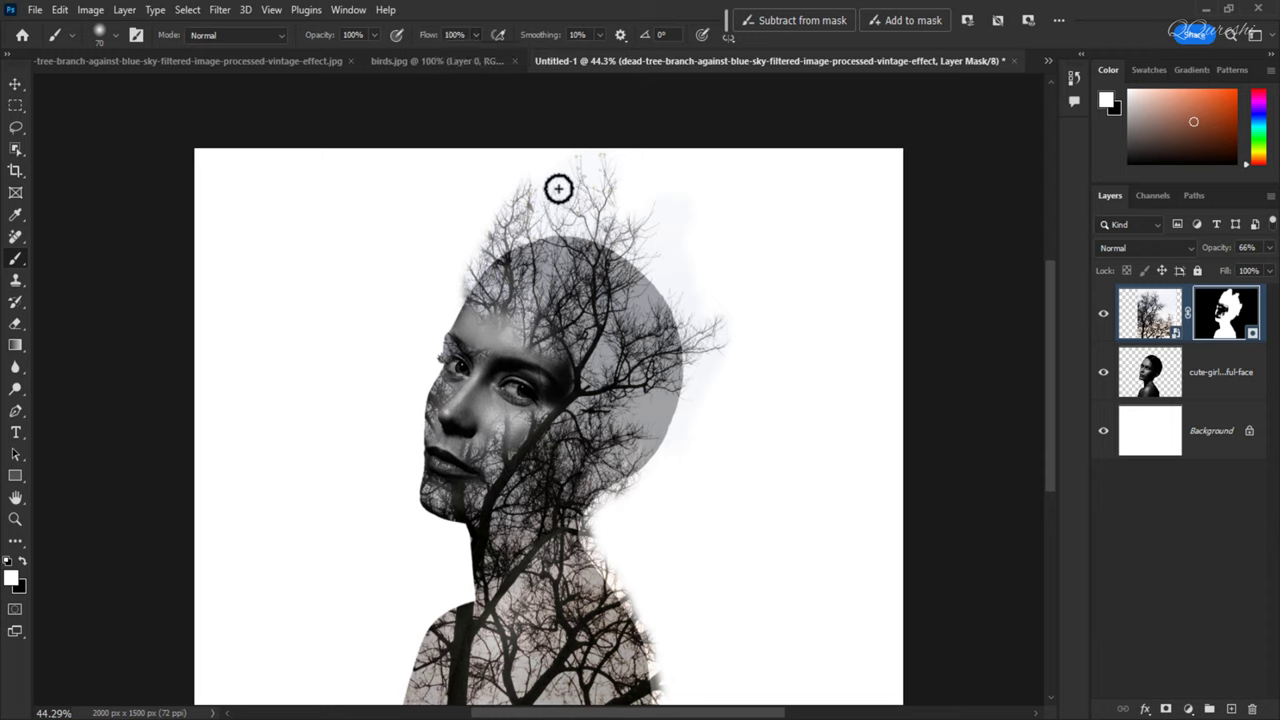
key("x")
mouse_move(608, 271)
left_mouse_down()
mouse_move(628, 286)
mouse_move(666, 234)
left_mouse_up()
key("x")
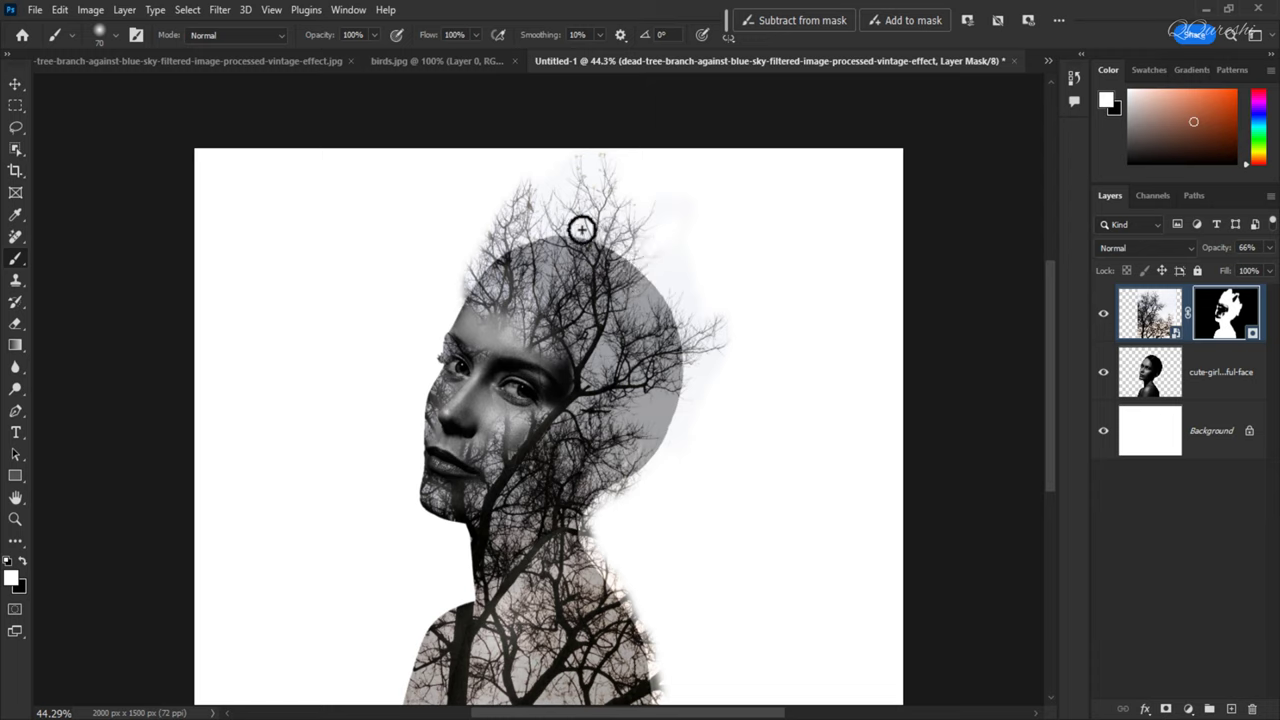
mouse_move(493, 284)
left_mouse_down()
mouse_move(466, 297)
mouse_move(490, 281)
left_mouse_up()
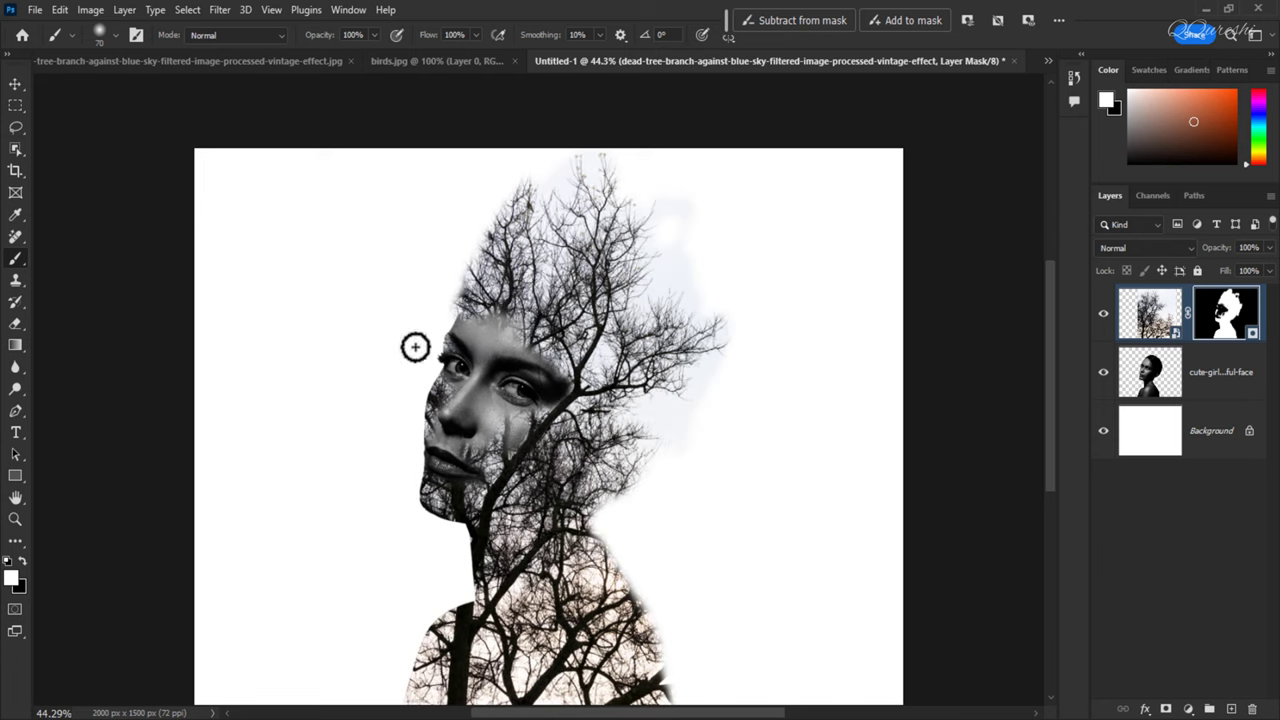
left_click(35, 9)
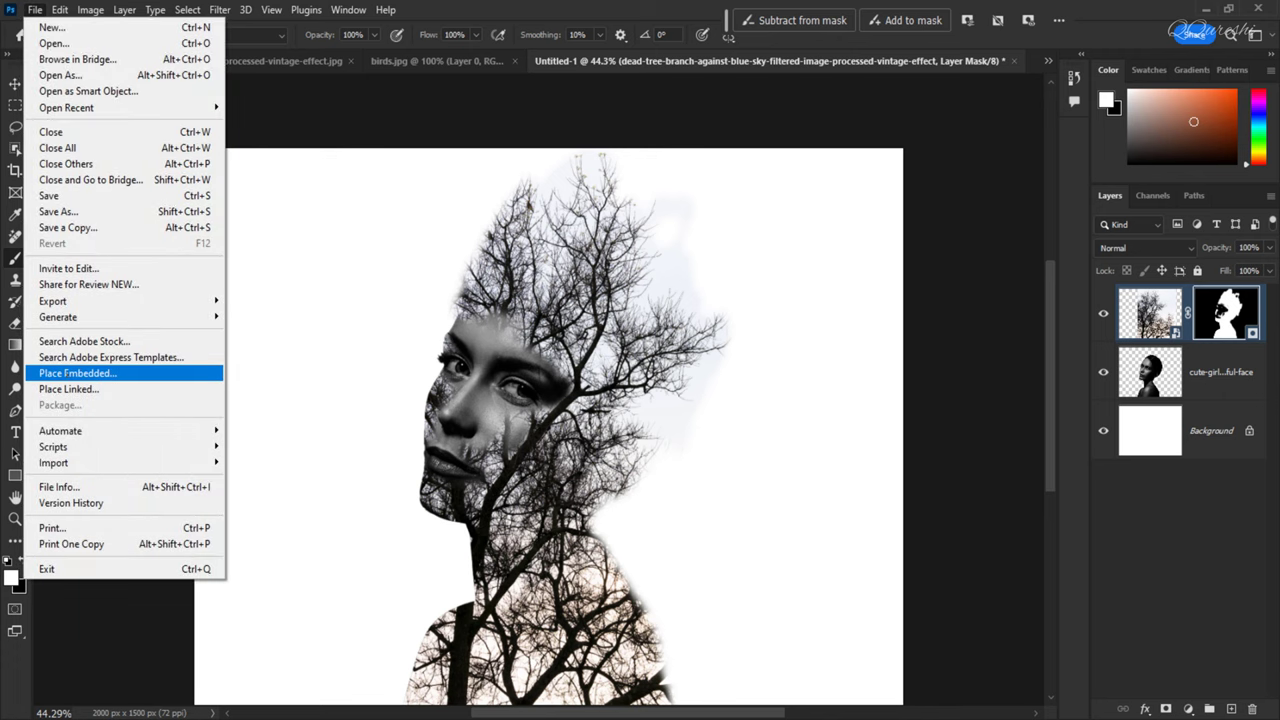
Step: Place birds.jpg as an embedded layer in the composition
left_click(78, 373)
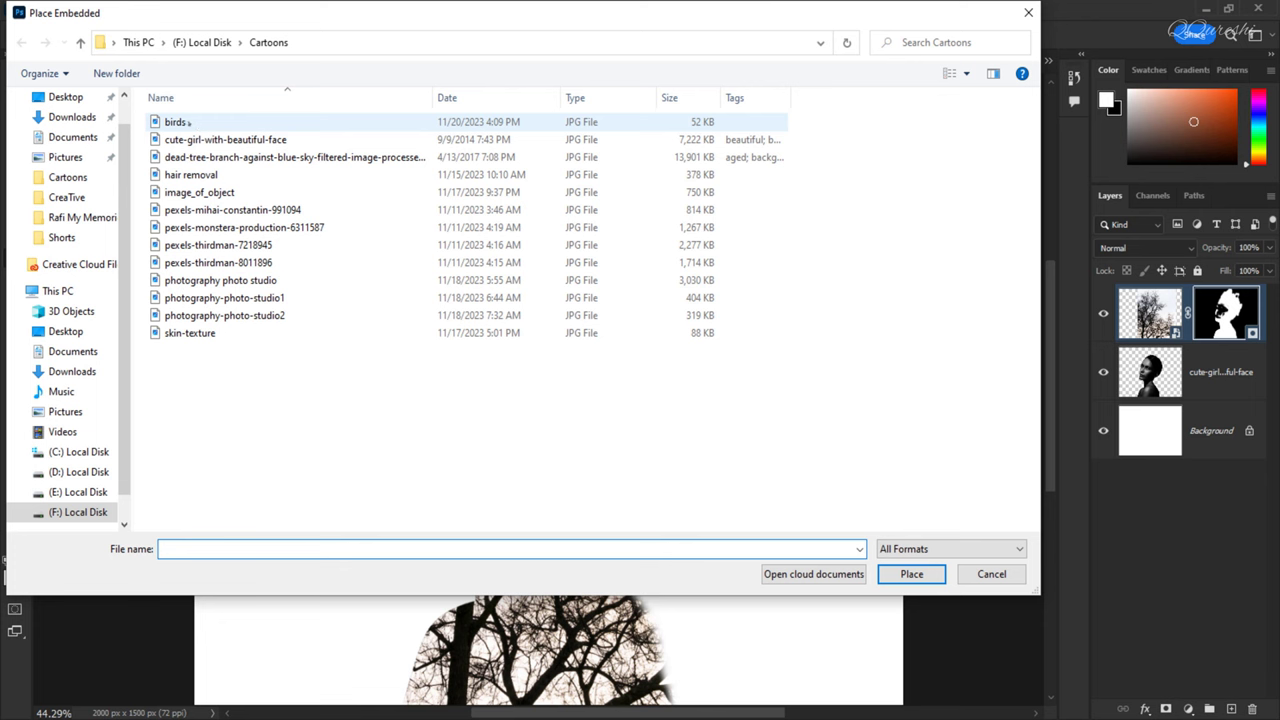
left_click(176, 122)
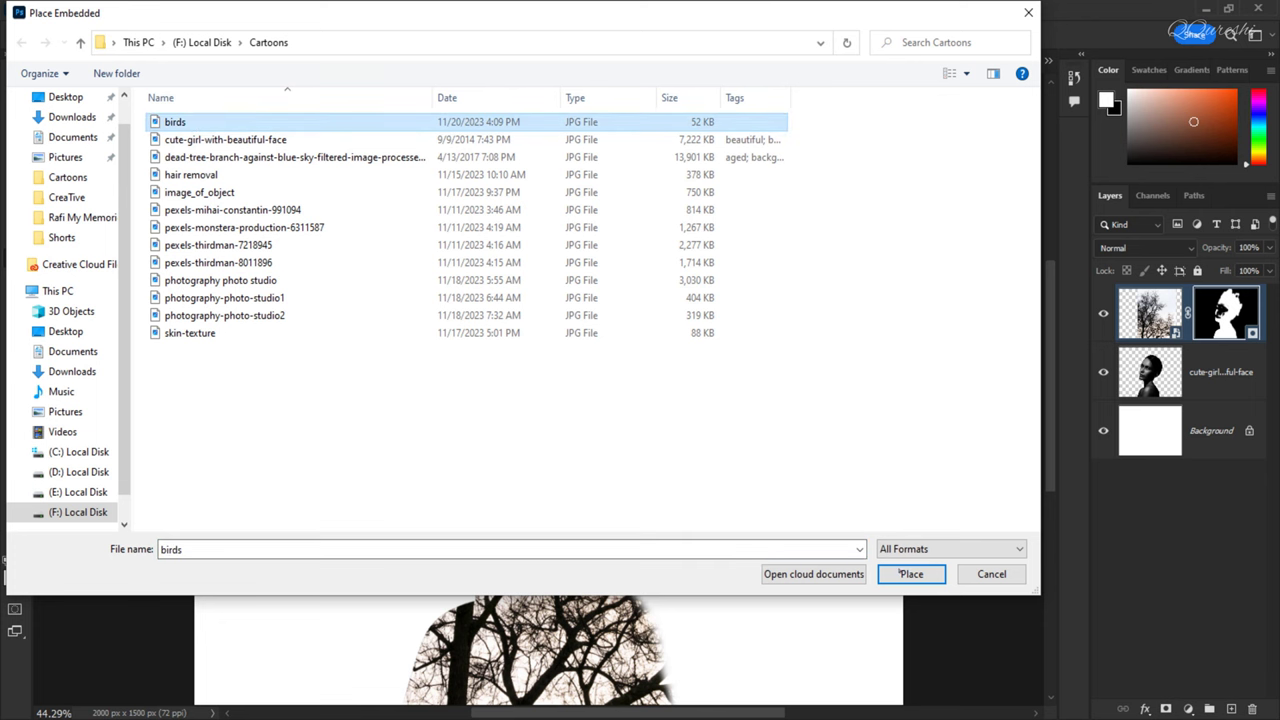
left_click(911, 573)
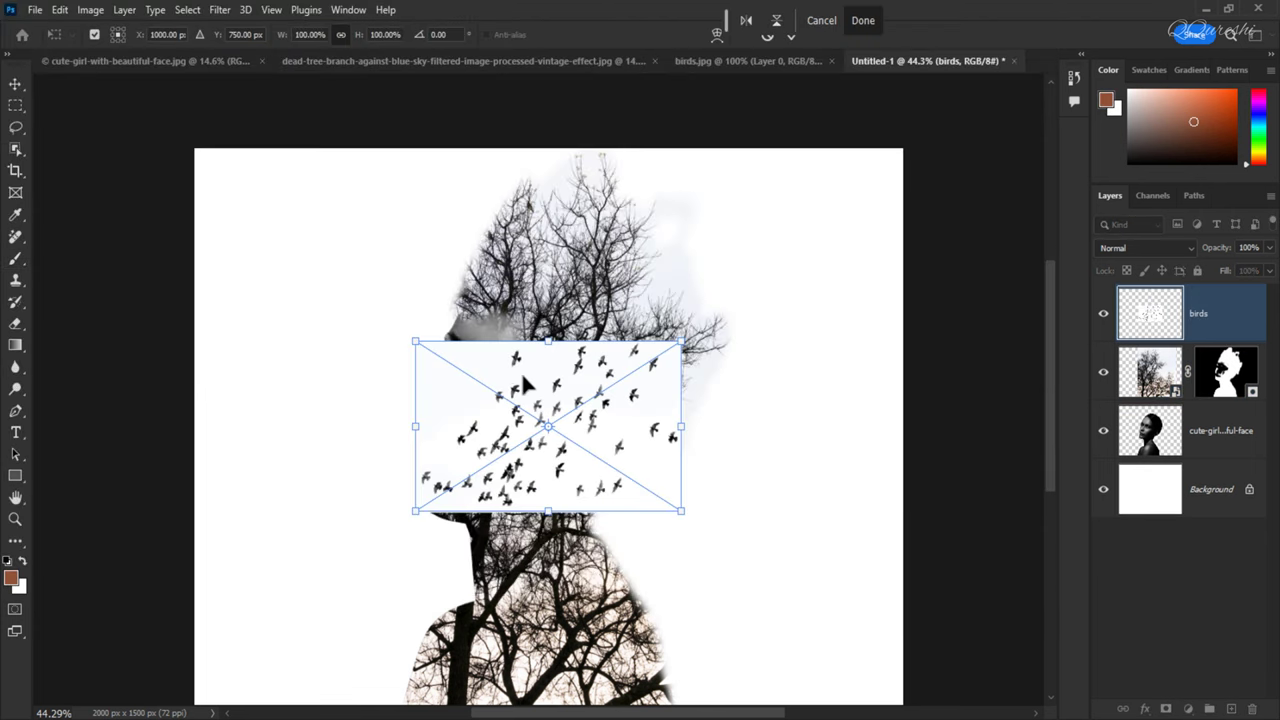
scroll(553, 388, "up", 2)
scroll(553, 388, "up", 3)
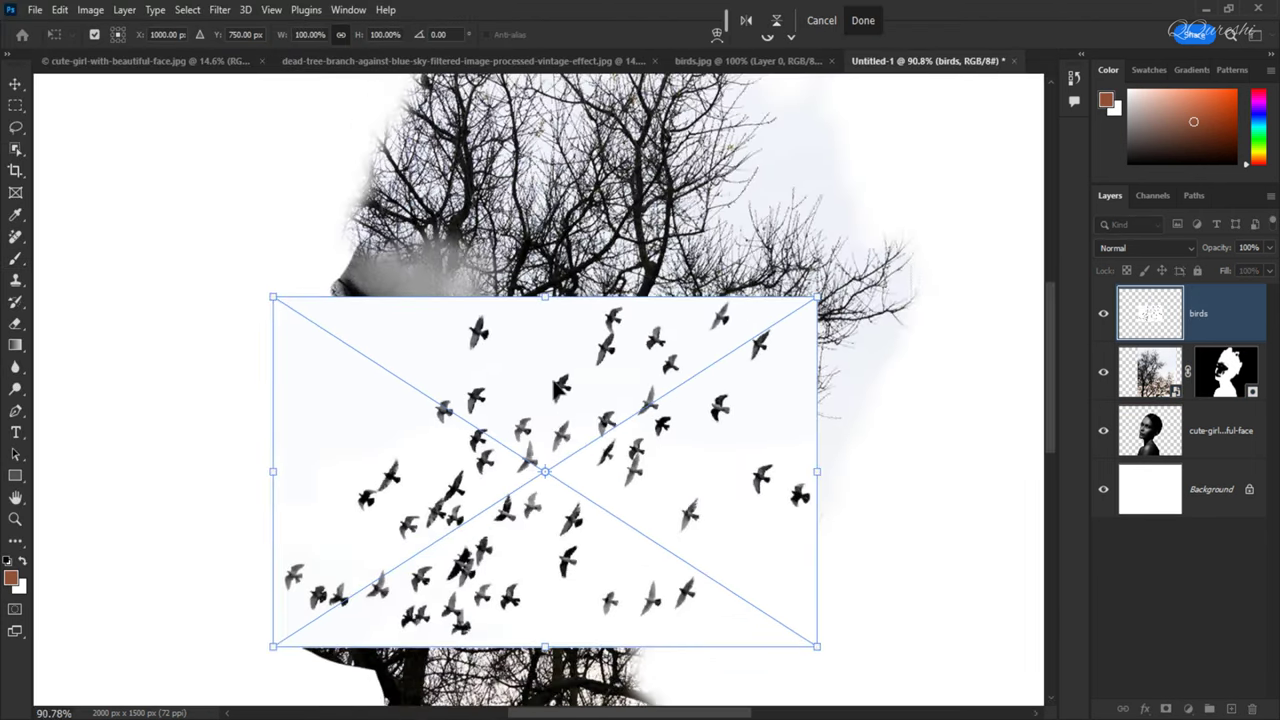
scroll(558, 388, "down", 1)
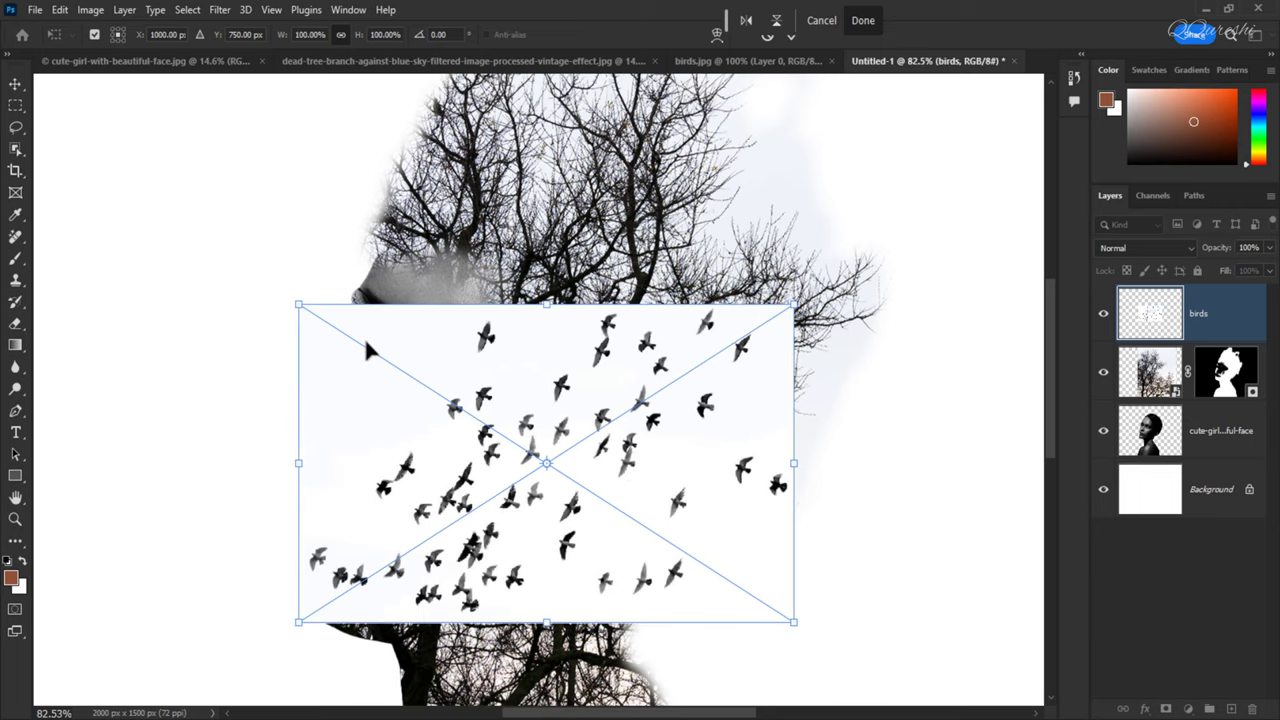
Step: Flip the birds horizontally, enlarge to about 130%, and move them to the upper right
right_click(553, 465)
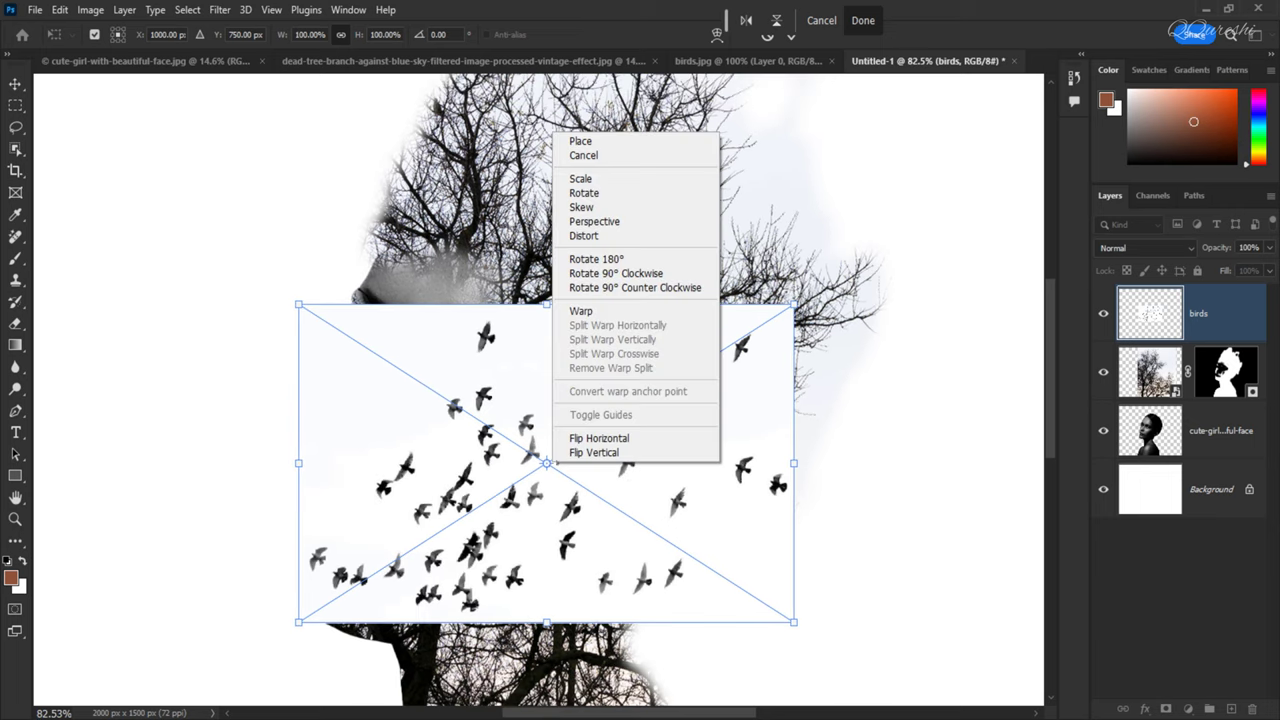
left_click(600, 438)
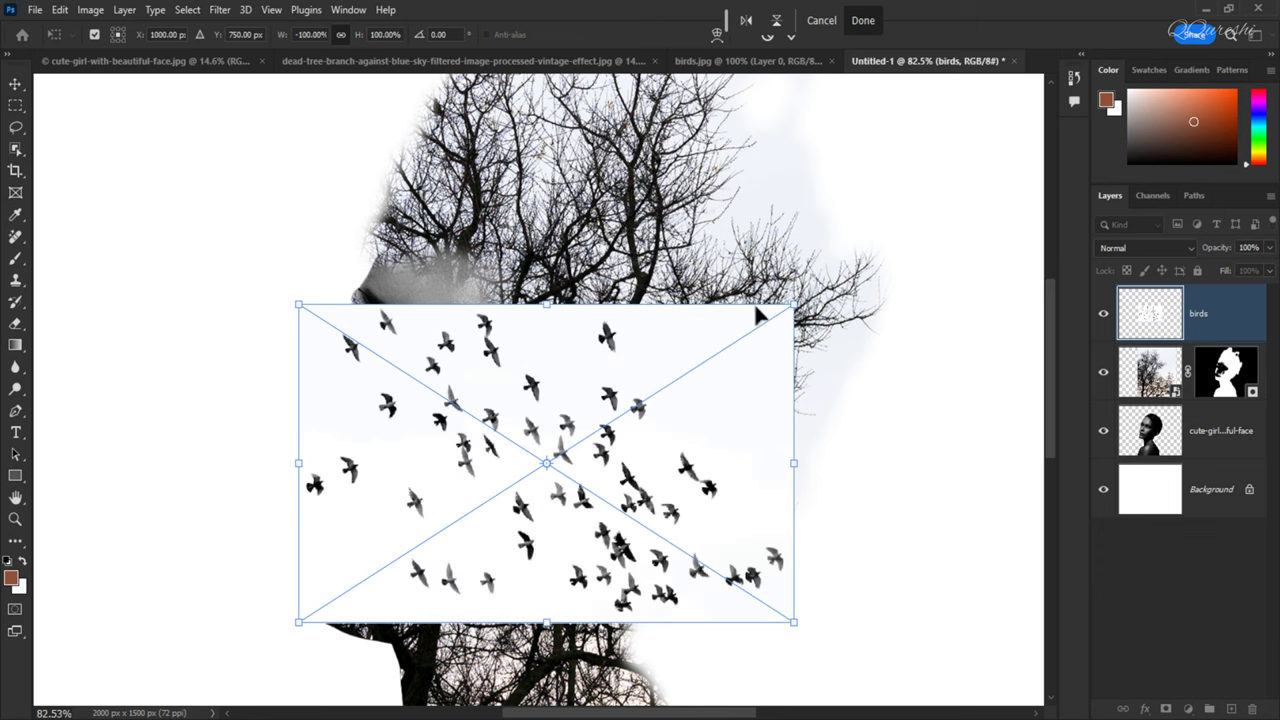
scroll(757, 316, "down", 3)
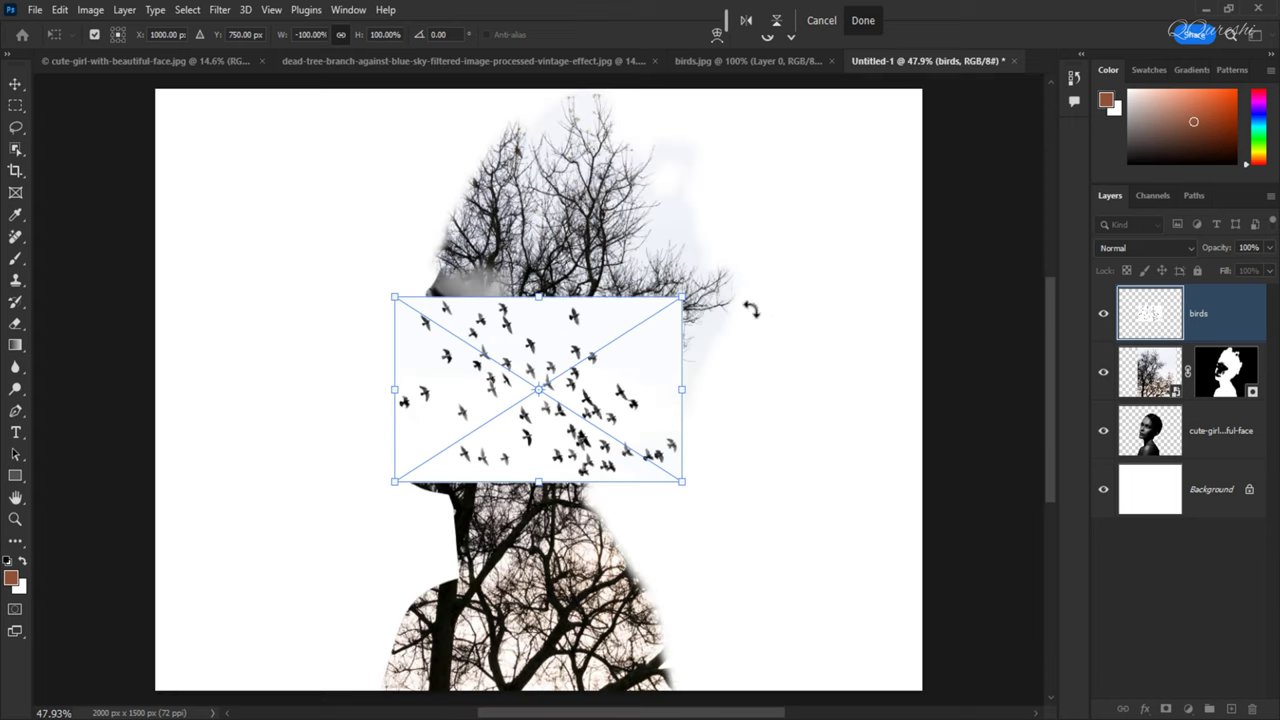
left_click_drag(678, 298, 766, 242)
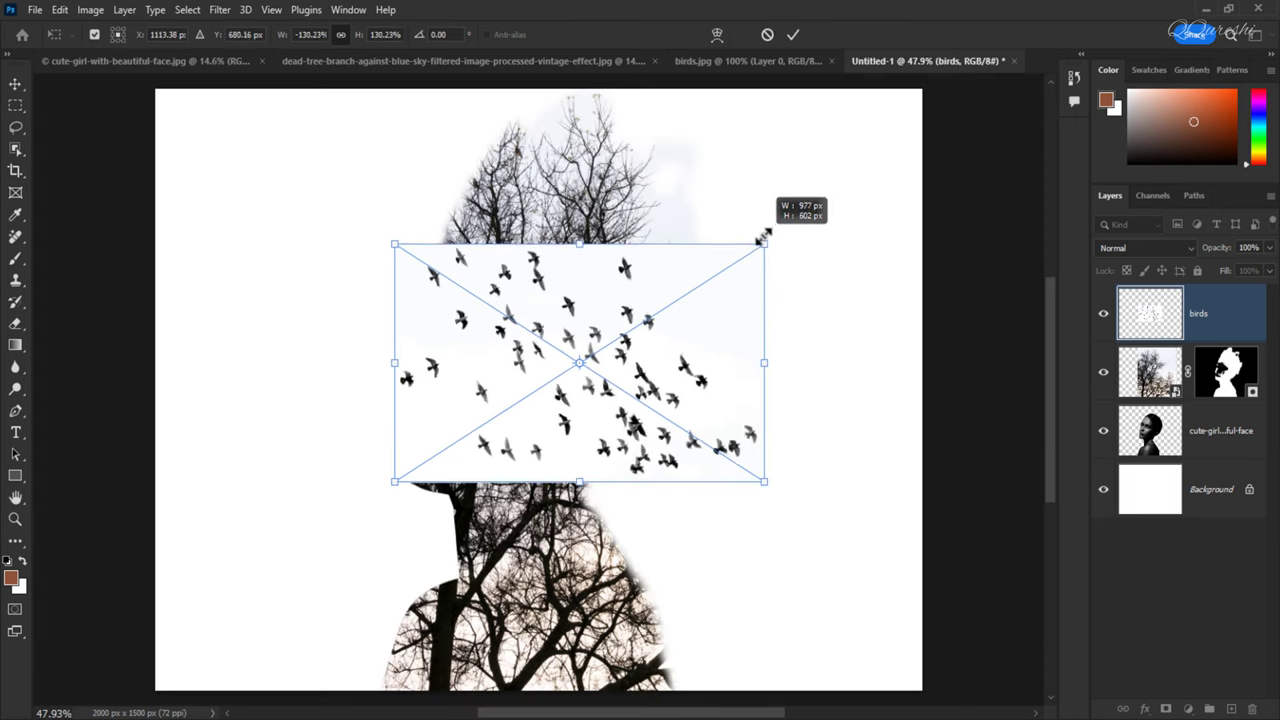
left_click_drag(671, 363, 760, 209)
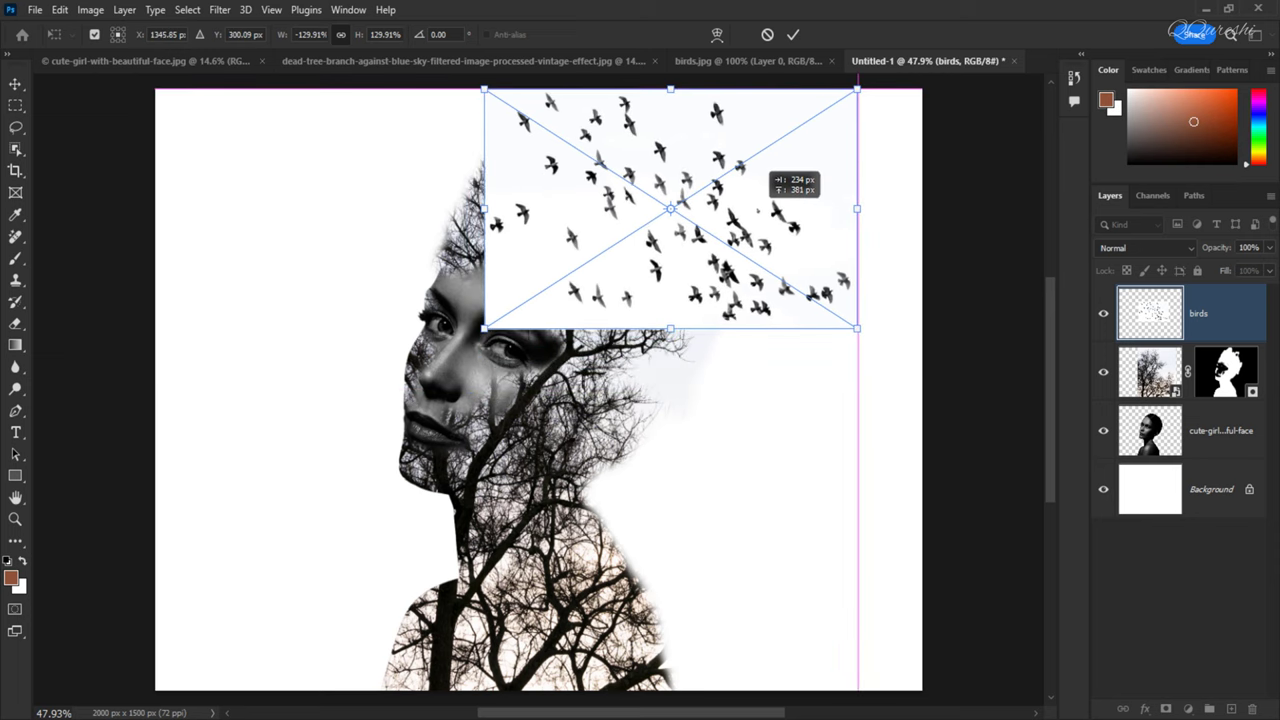
key("Return")
Step: Set the birds layer's blend mode to Multiply so its white backdrop drops out
key("b")
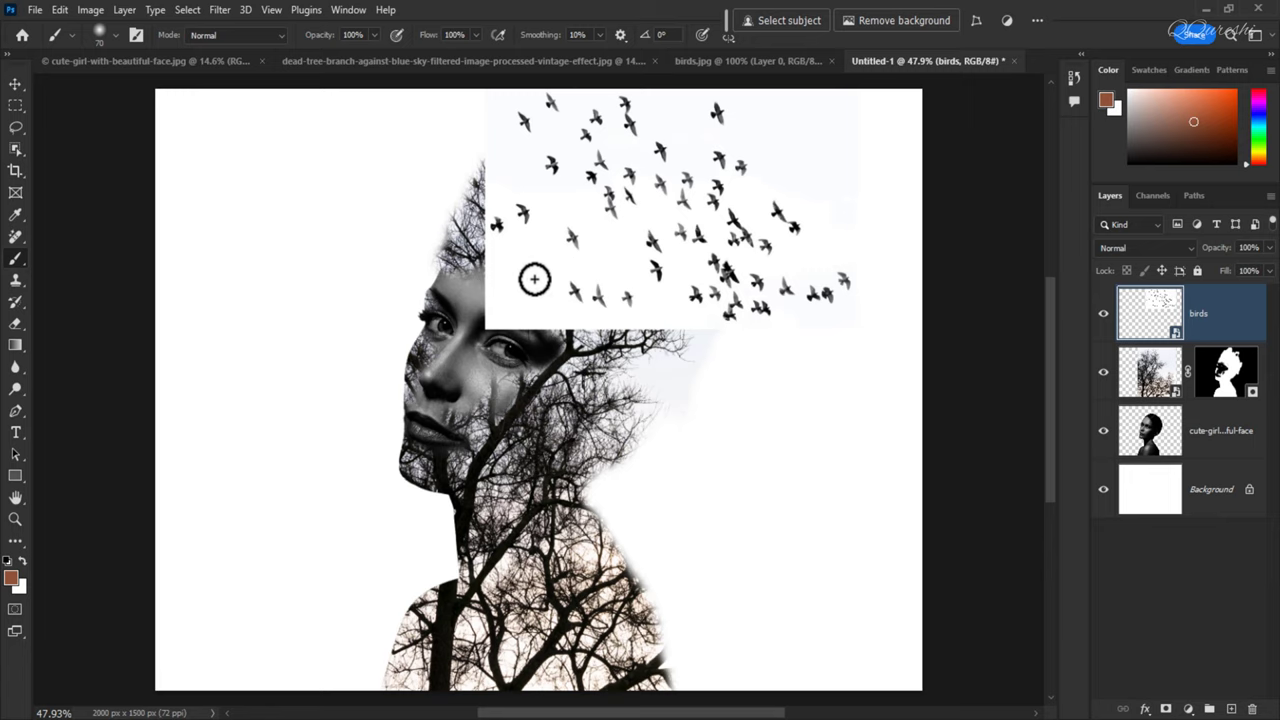
left_click(1145, 247)
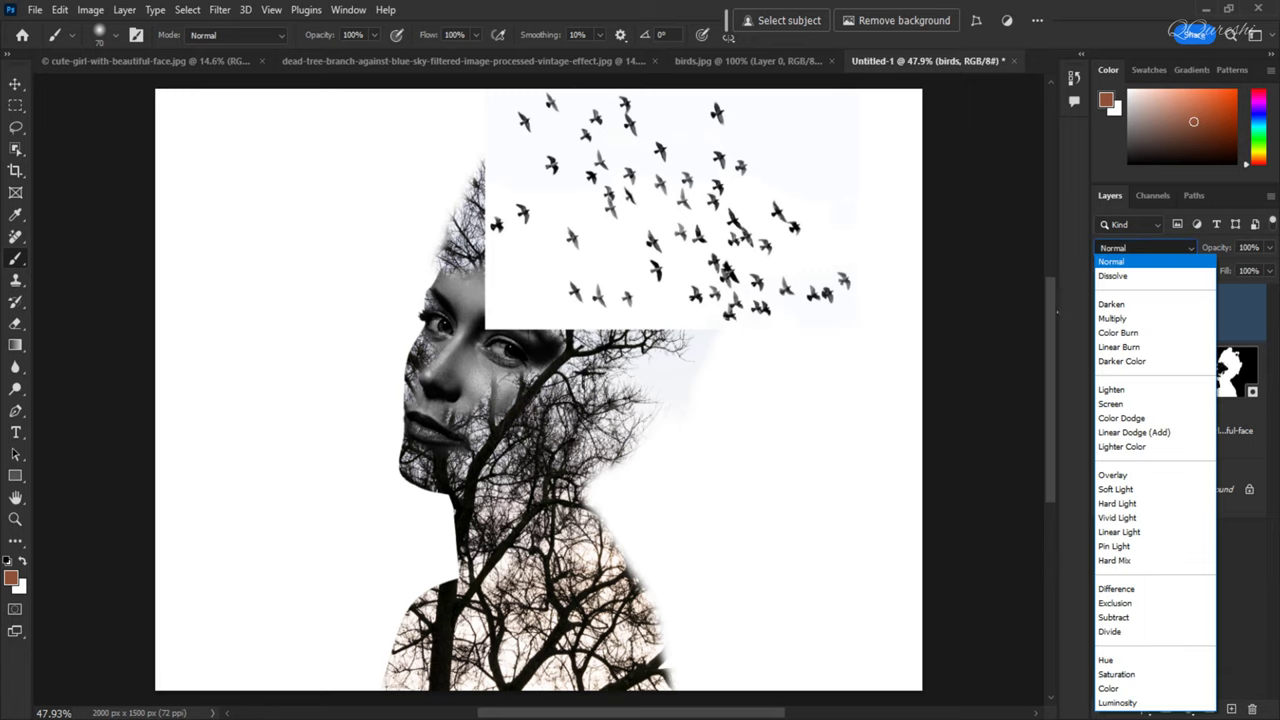
left_click(1125, 318)
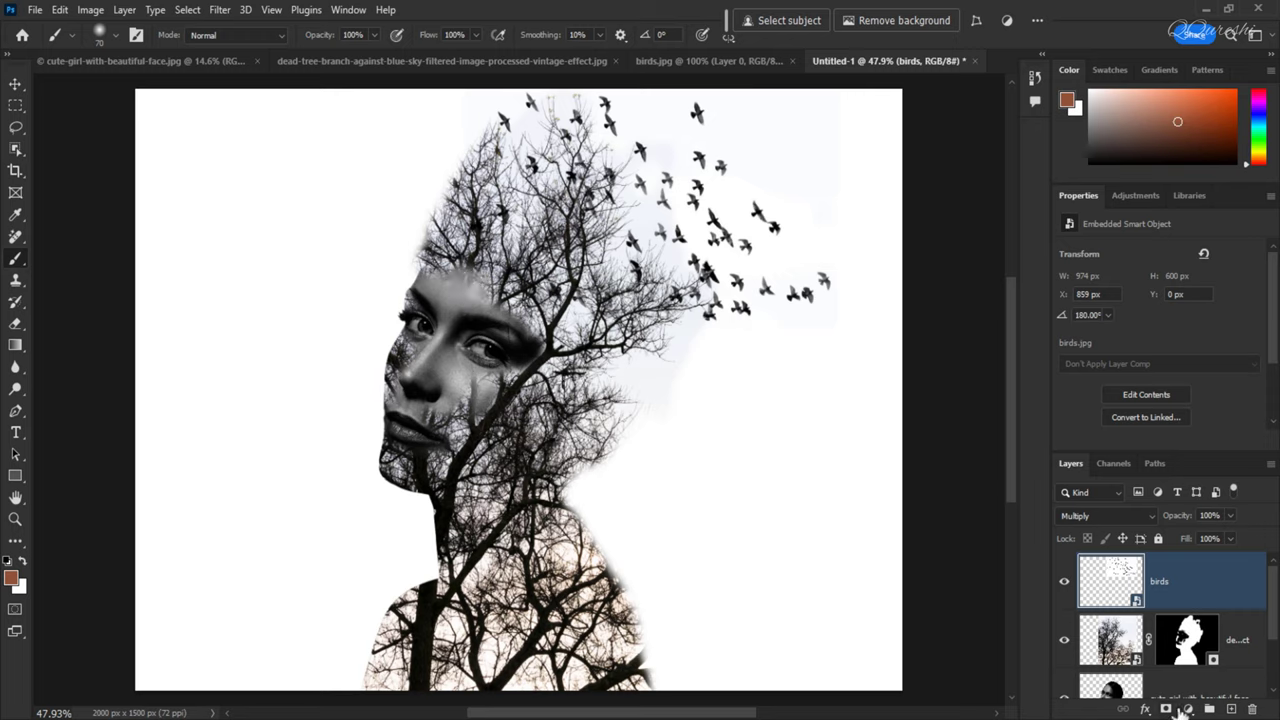
Step: Add a Color Lookup adjustment layer using the Bleach Bypass.look 3DLUT preset
left_click(1188, 709)
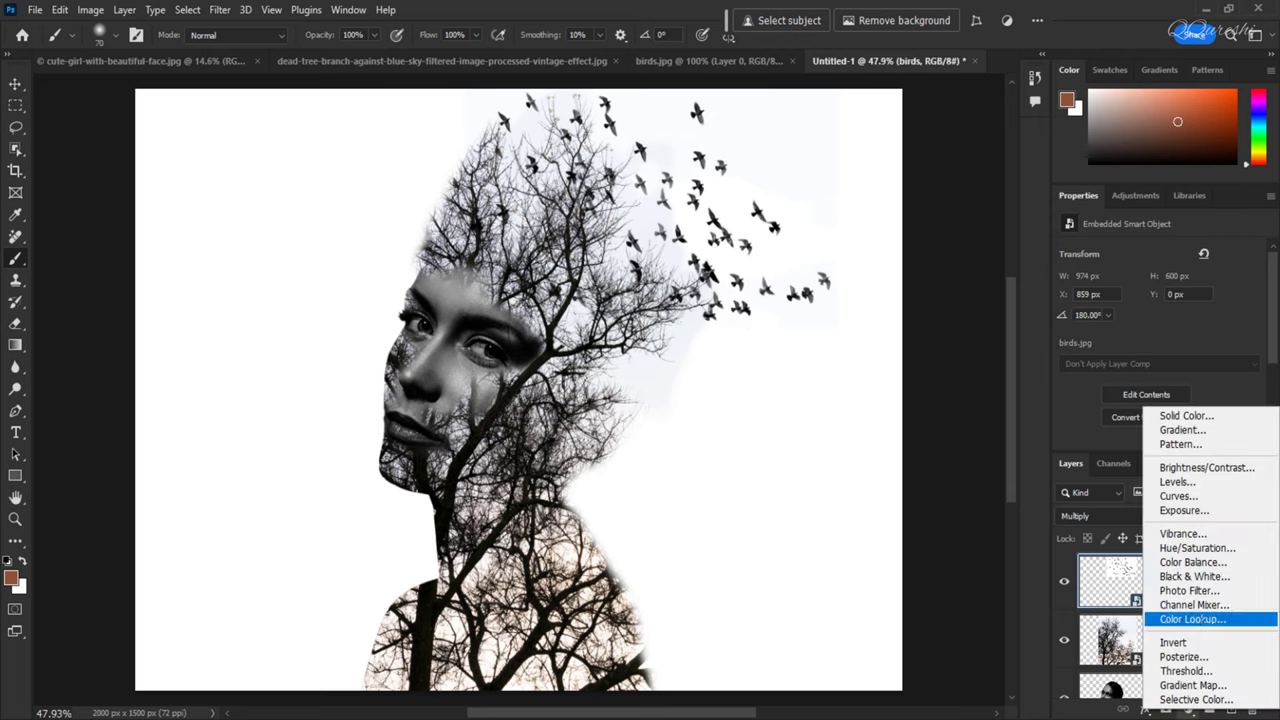
left_click(1192, 620)
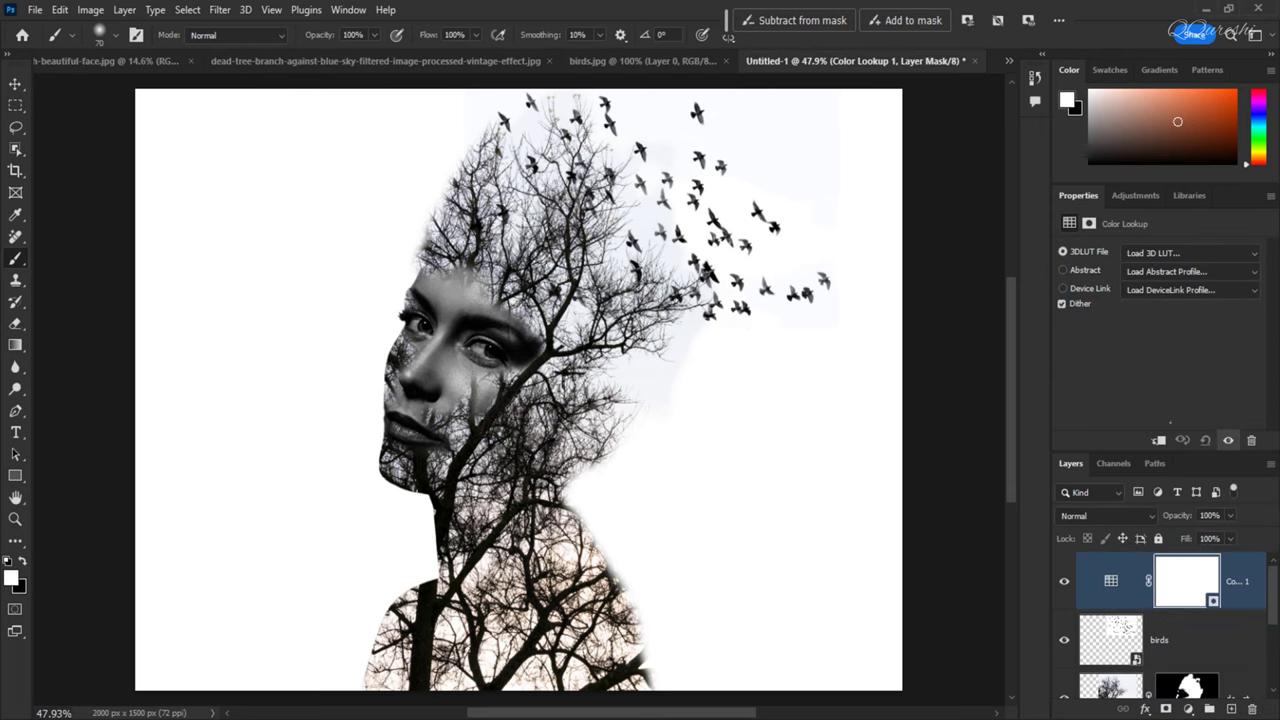
left_click(1131, 253)
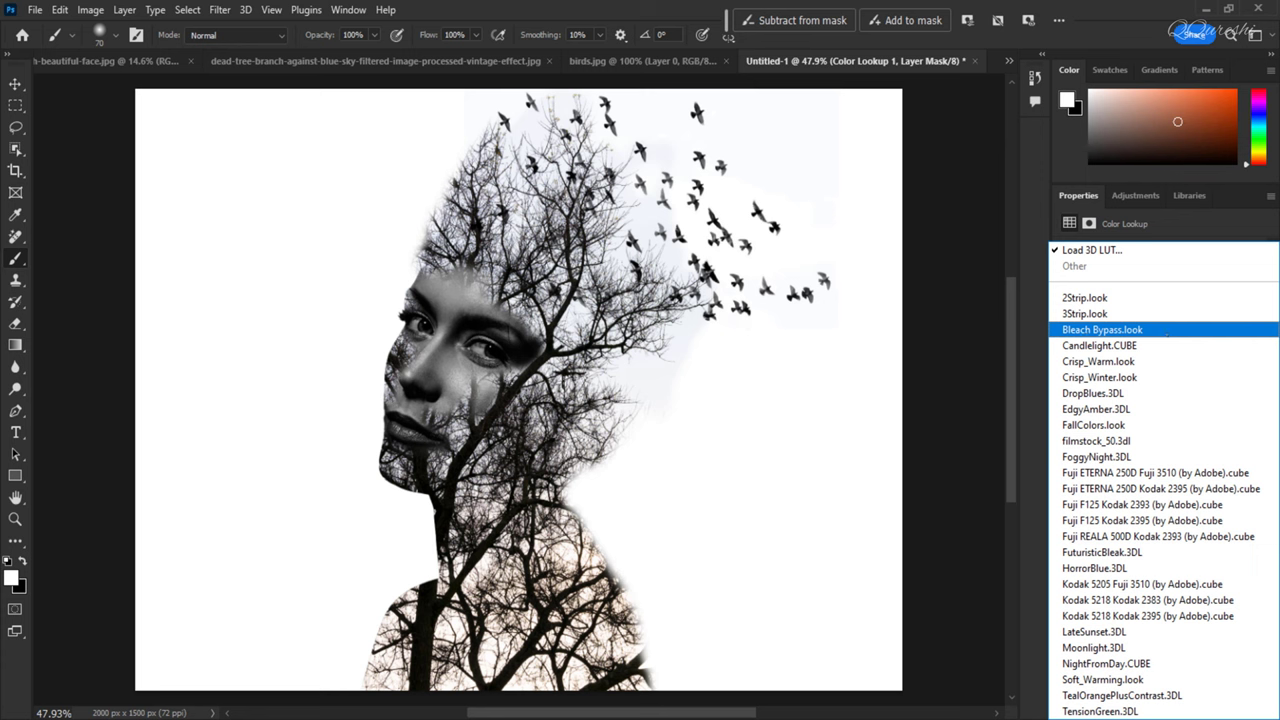
left_click(1167, 331)
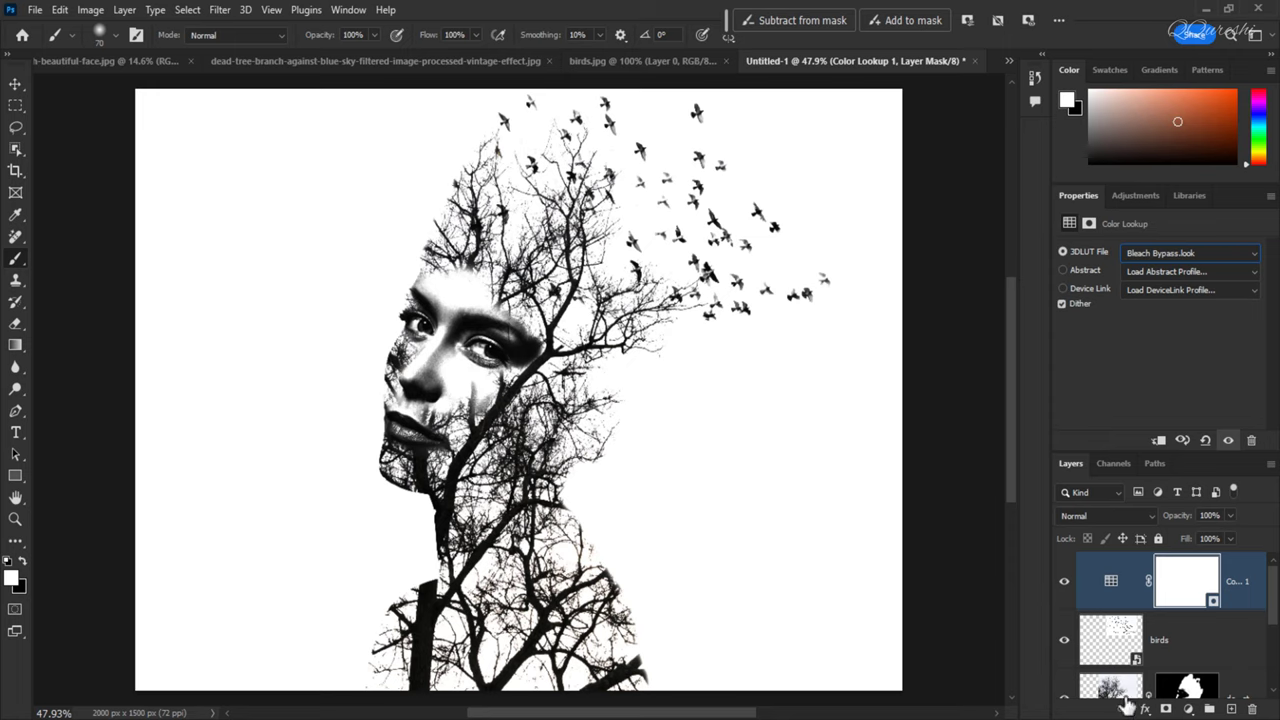
left_click(1188, 709)
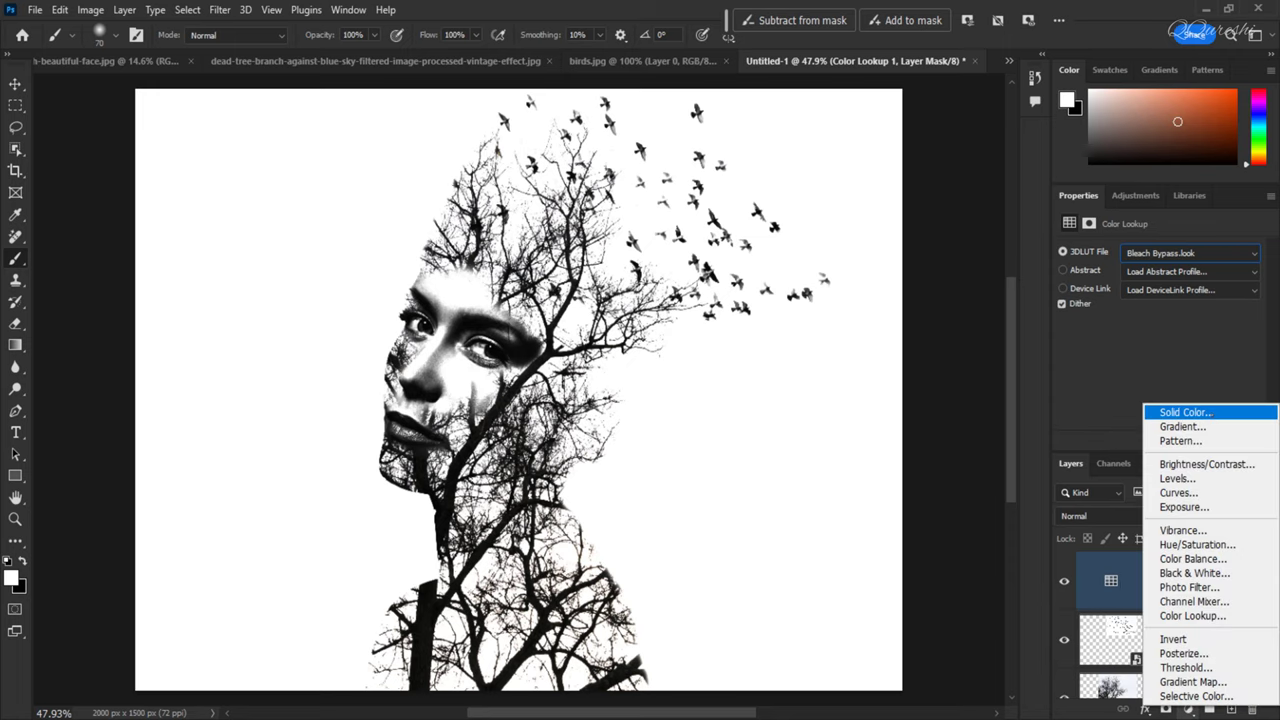
Step: Add an orange Solid Color fill layer blended in Soft Light mode
left_click(1186, 412)
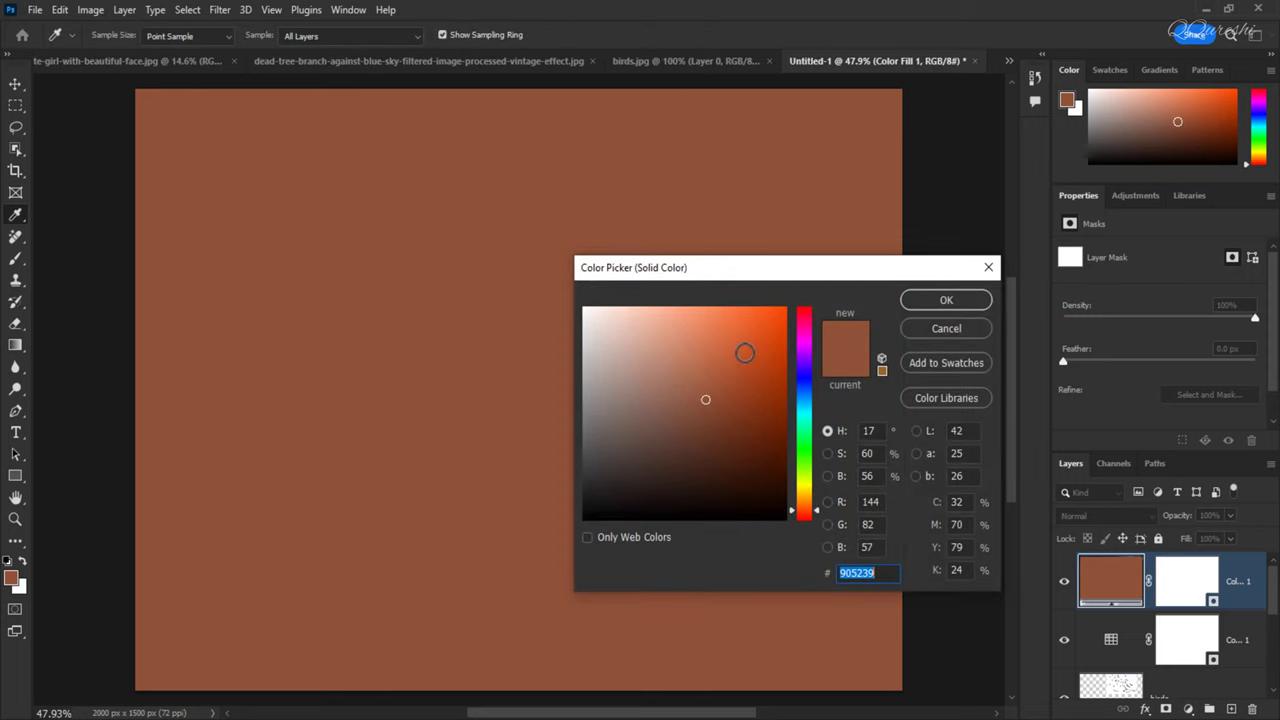
left_click(745, 353)
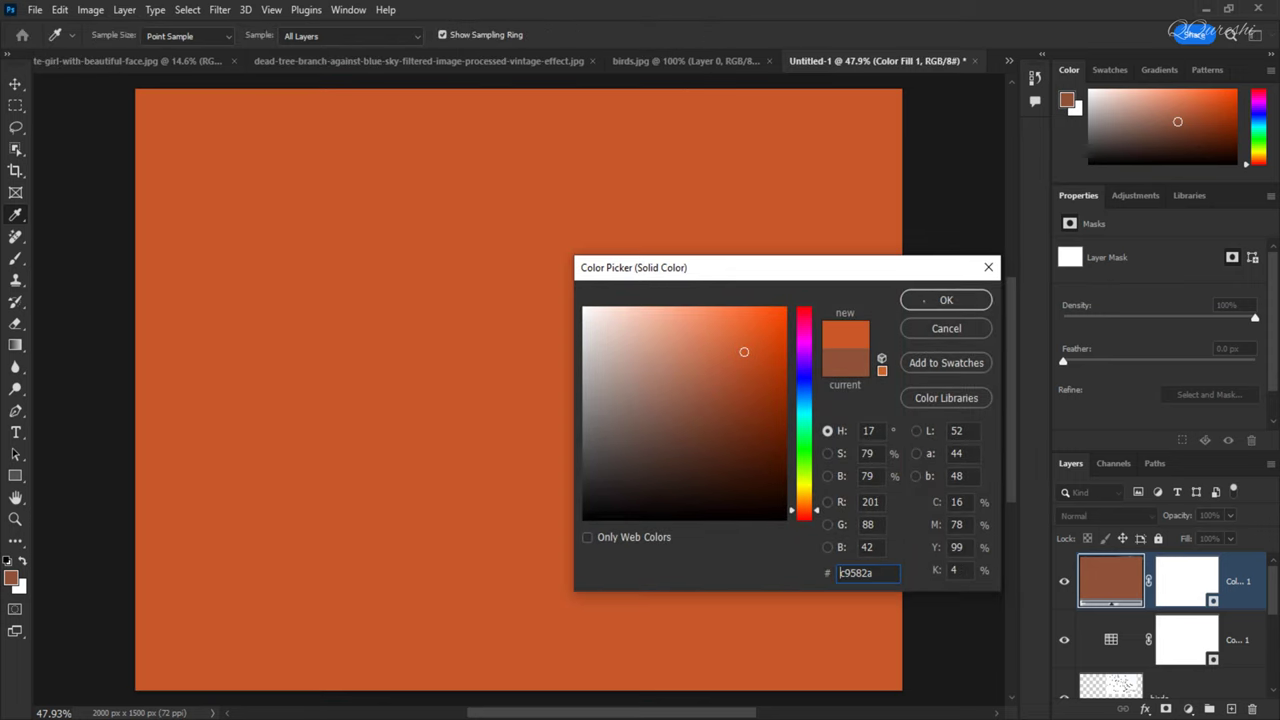
left_click(927, 300)
left_click(1105, 515)
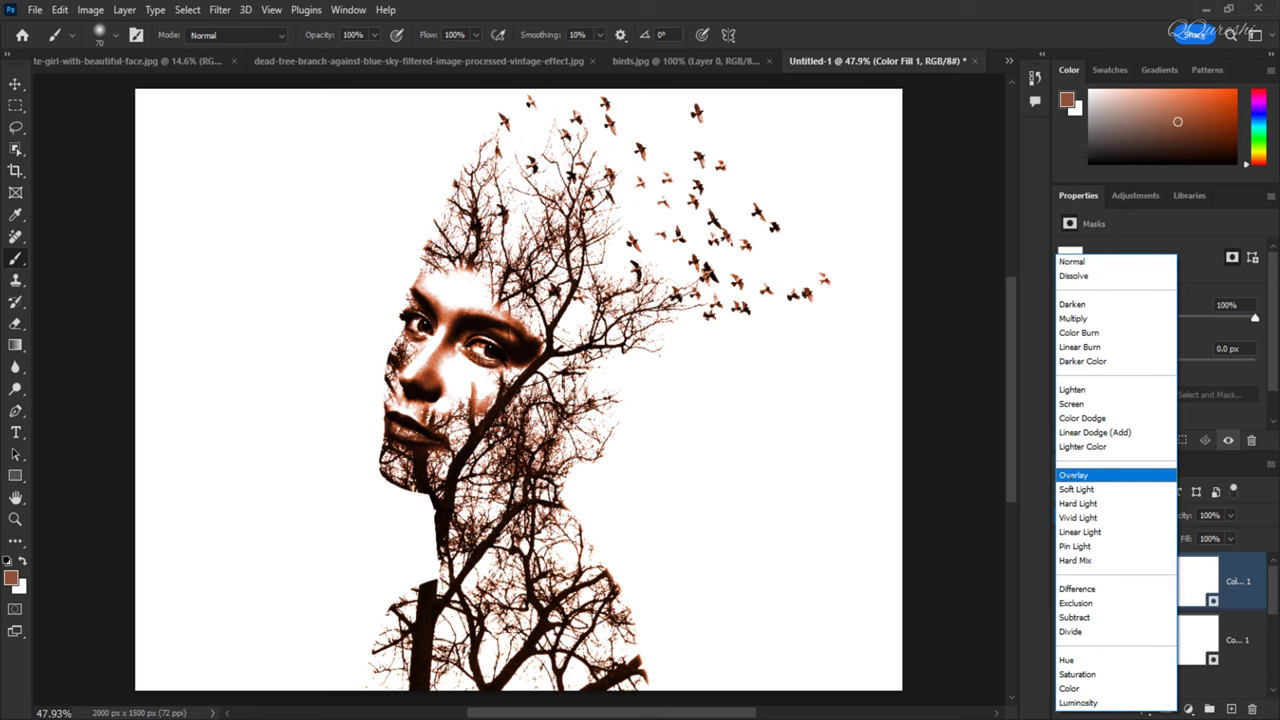
left_click(1080, 489)
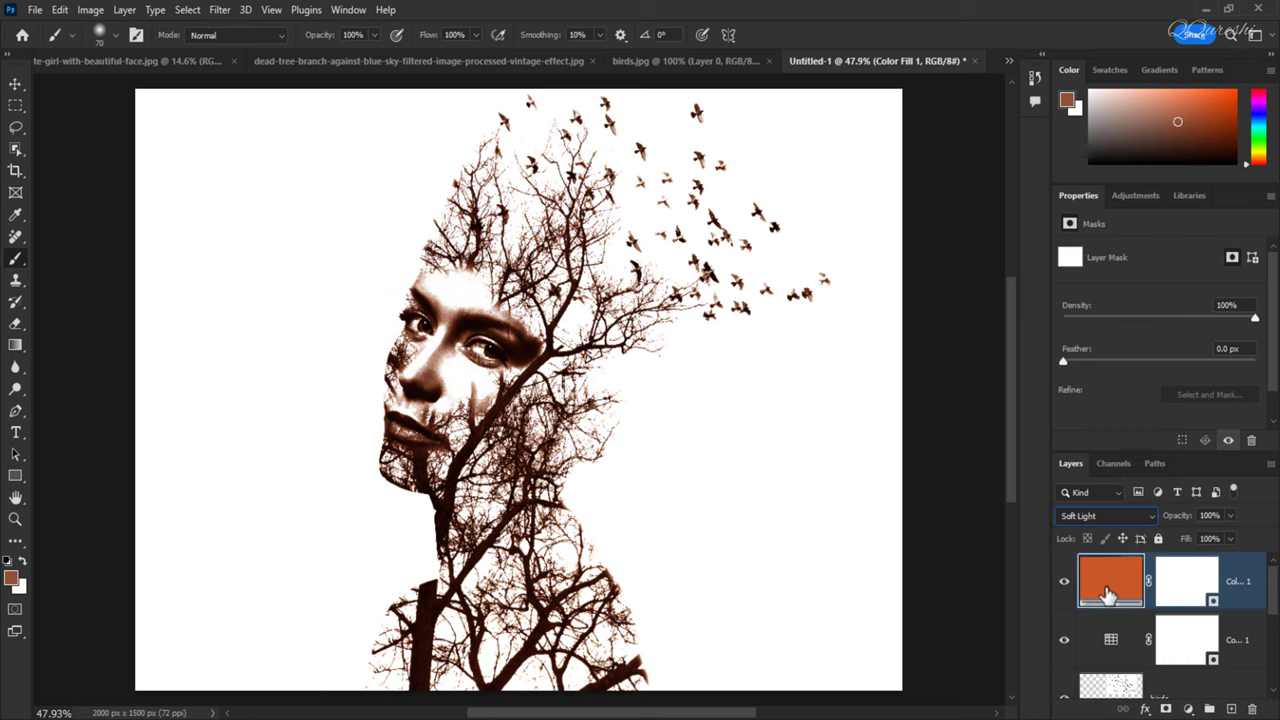
Step: Change the fill layer's colour to the warmer tan c89758
double_click(1108, 596)
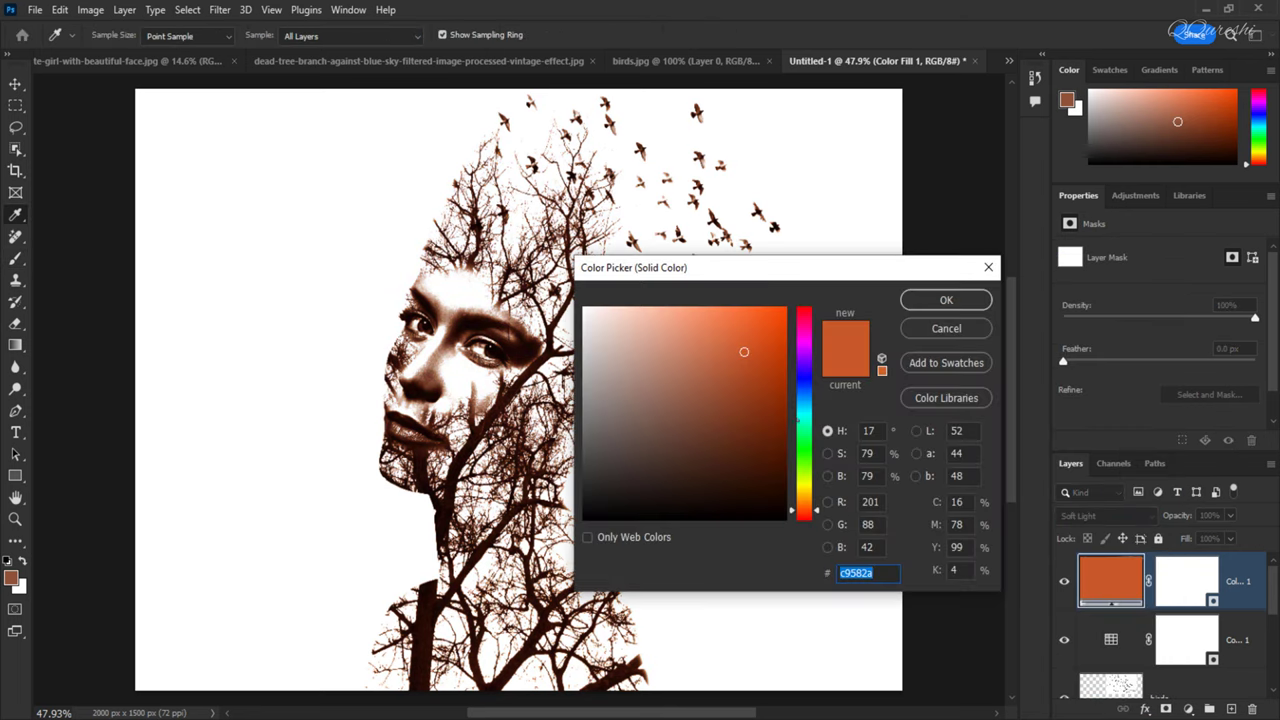
type("392ac9")
type("2a9ac9")
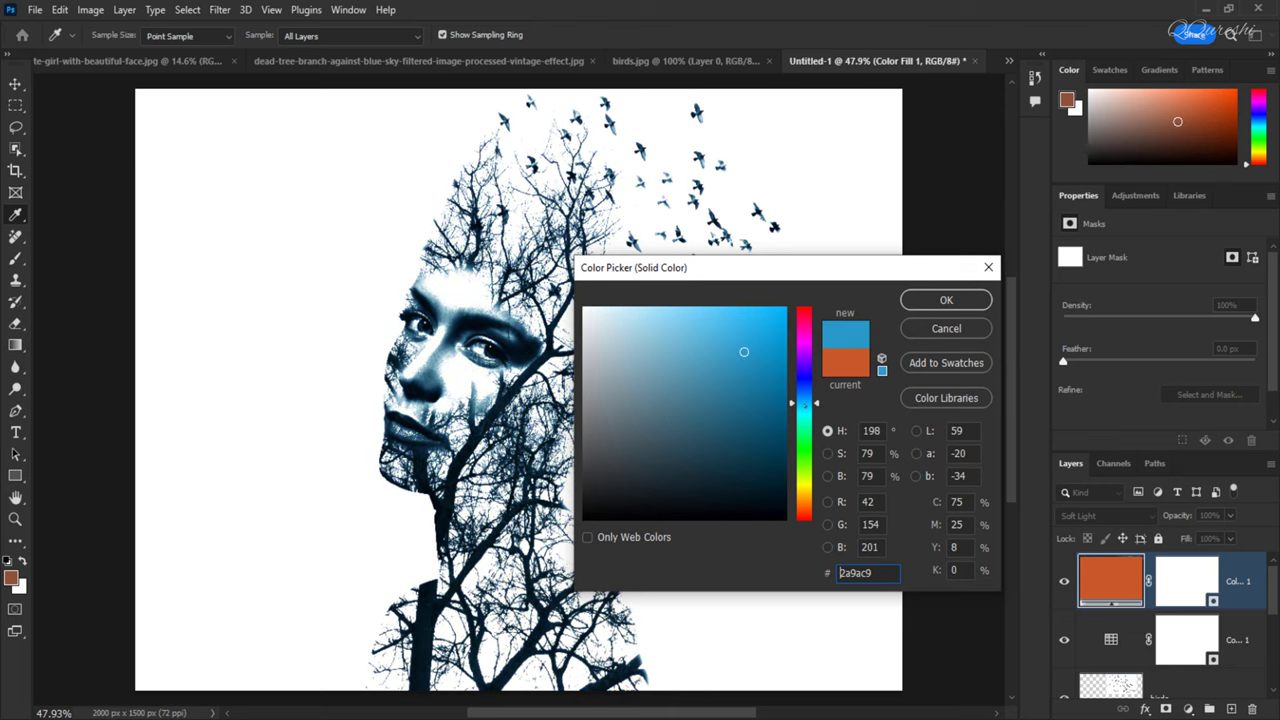
type("ffe691")
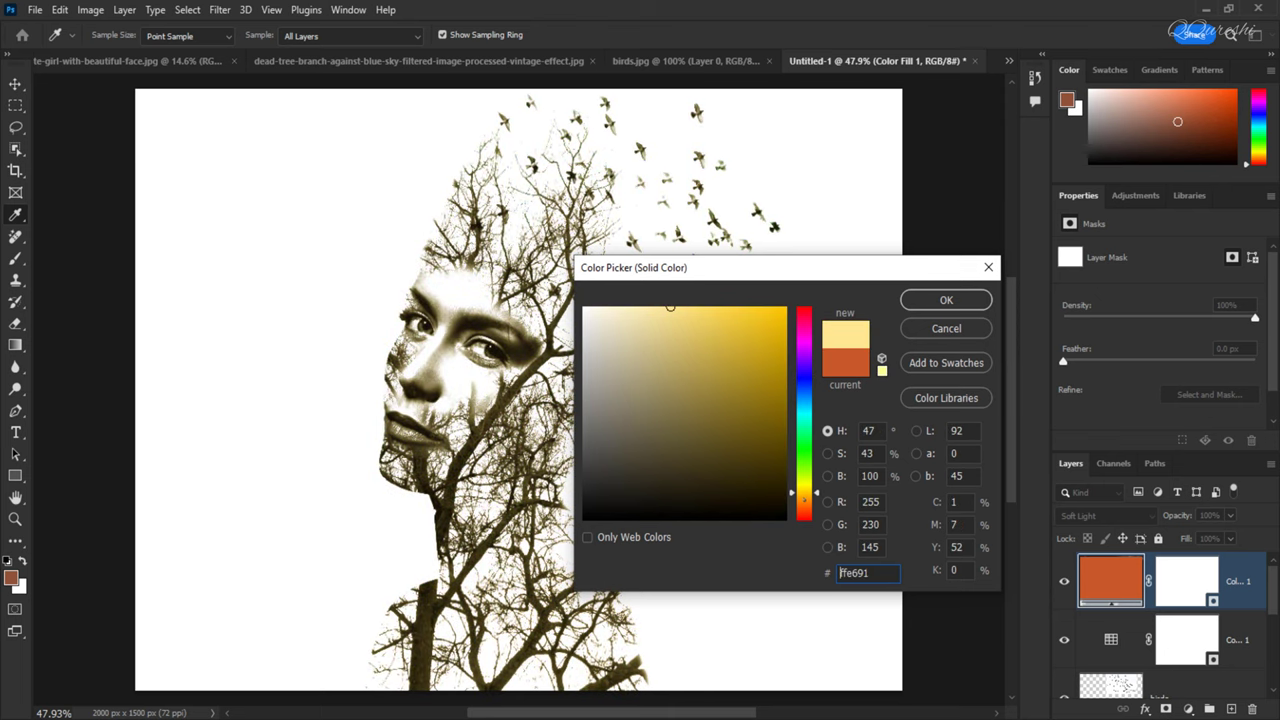
type("ffcf91")
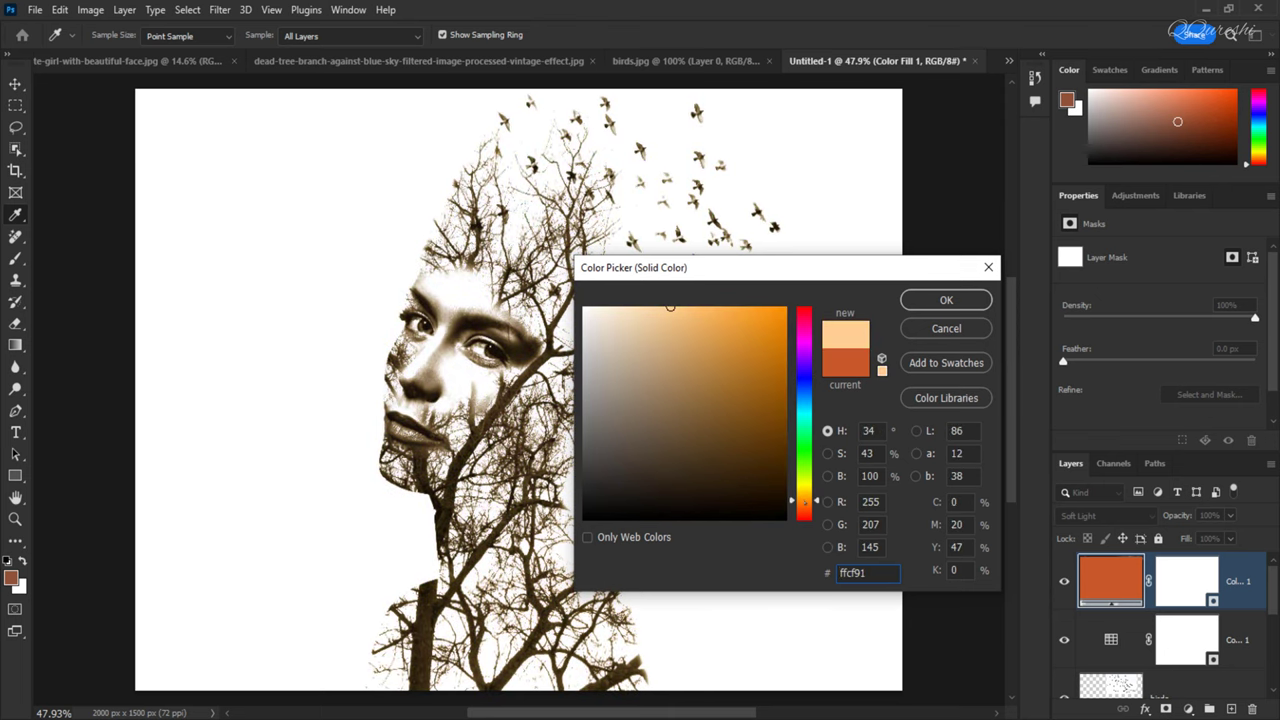
left_click(662, 360)
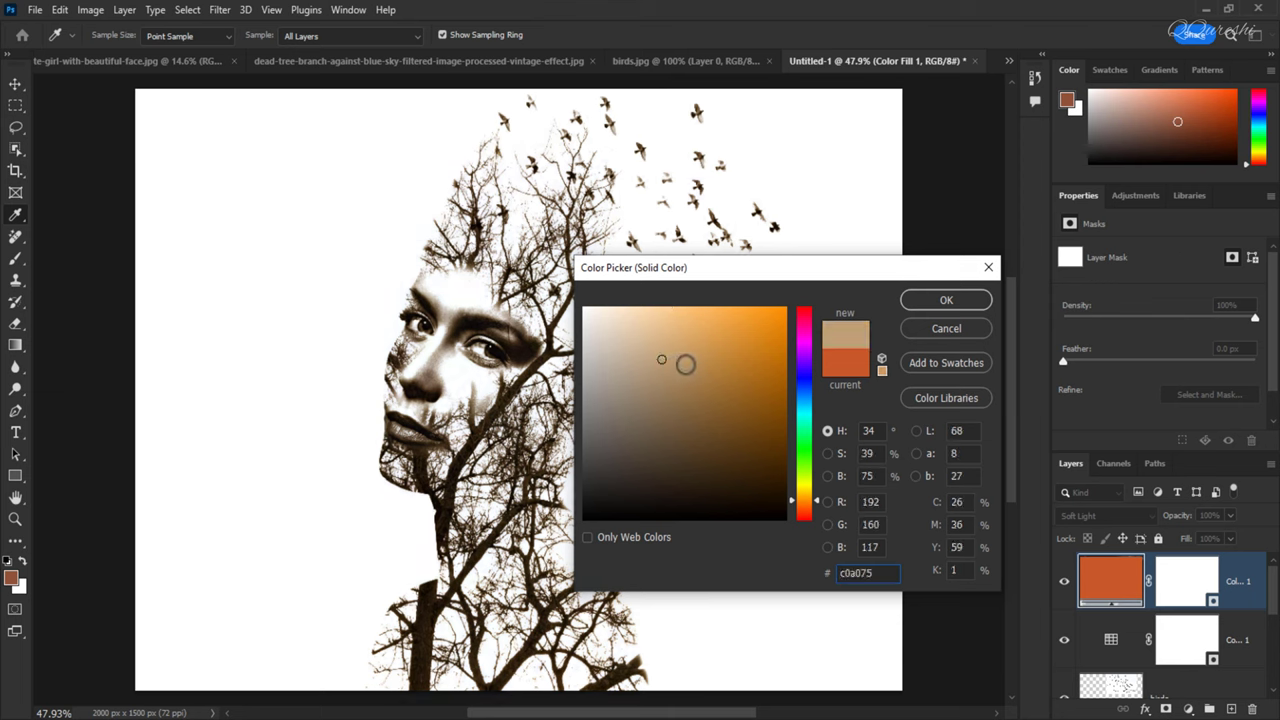
left_click(697, 353)
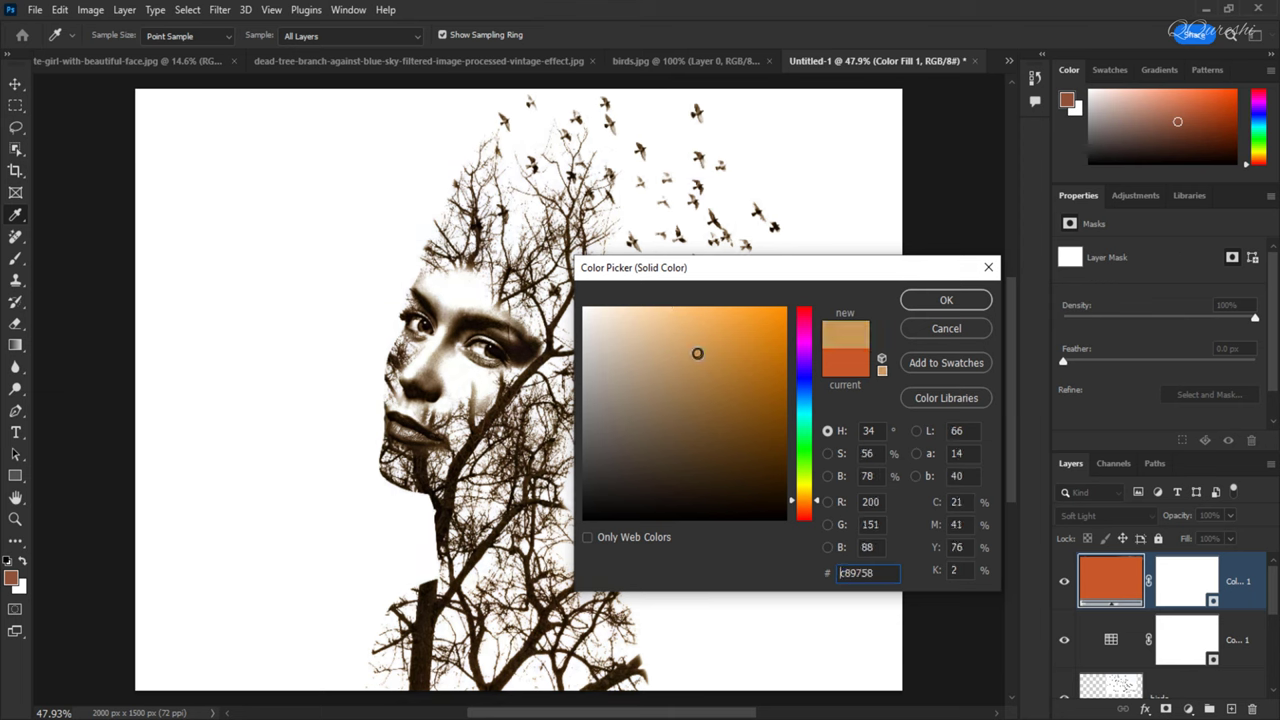
left_click(914, 298)
key("b")
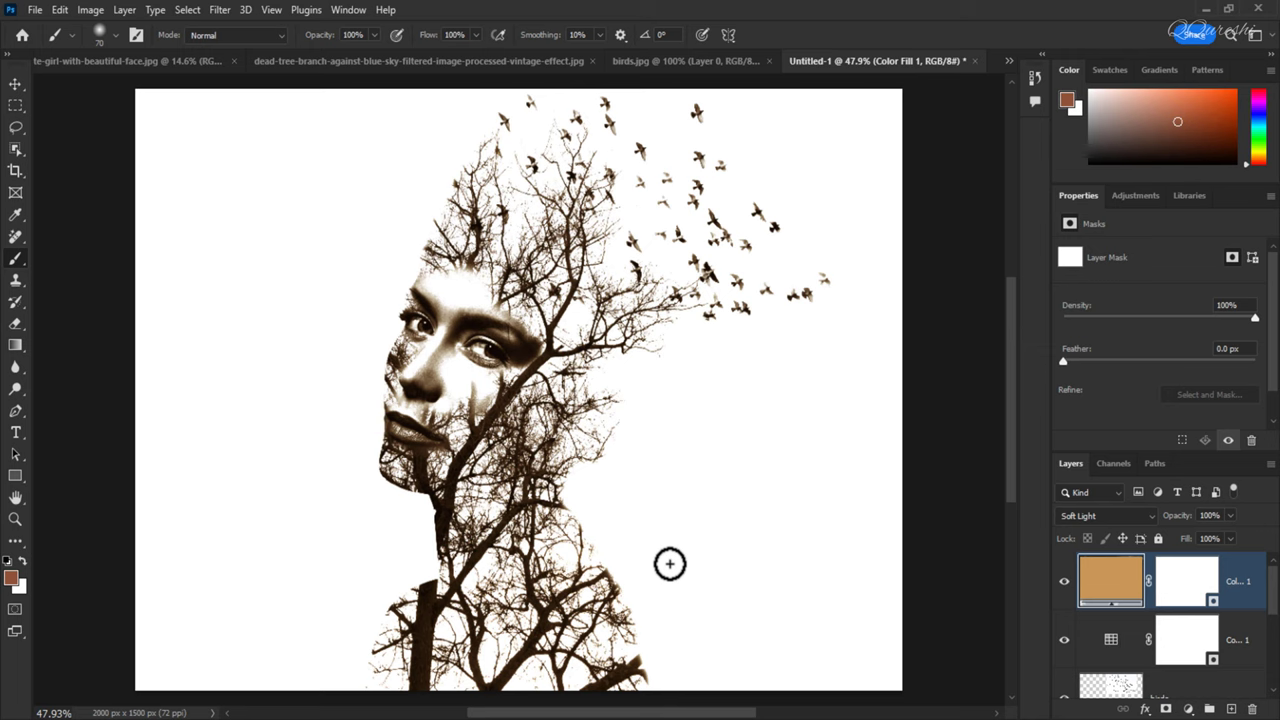
Step: Stamp all visible layers into Layer 1 and add a light peach Solid Color fill layer
key("ctrl+alt+shift+e")
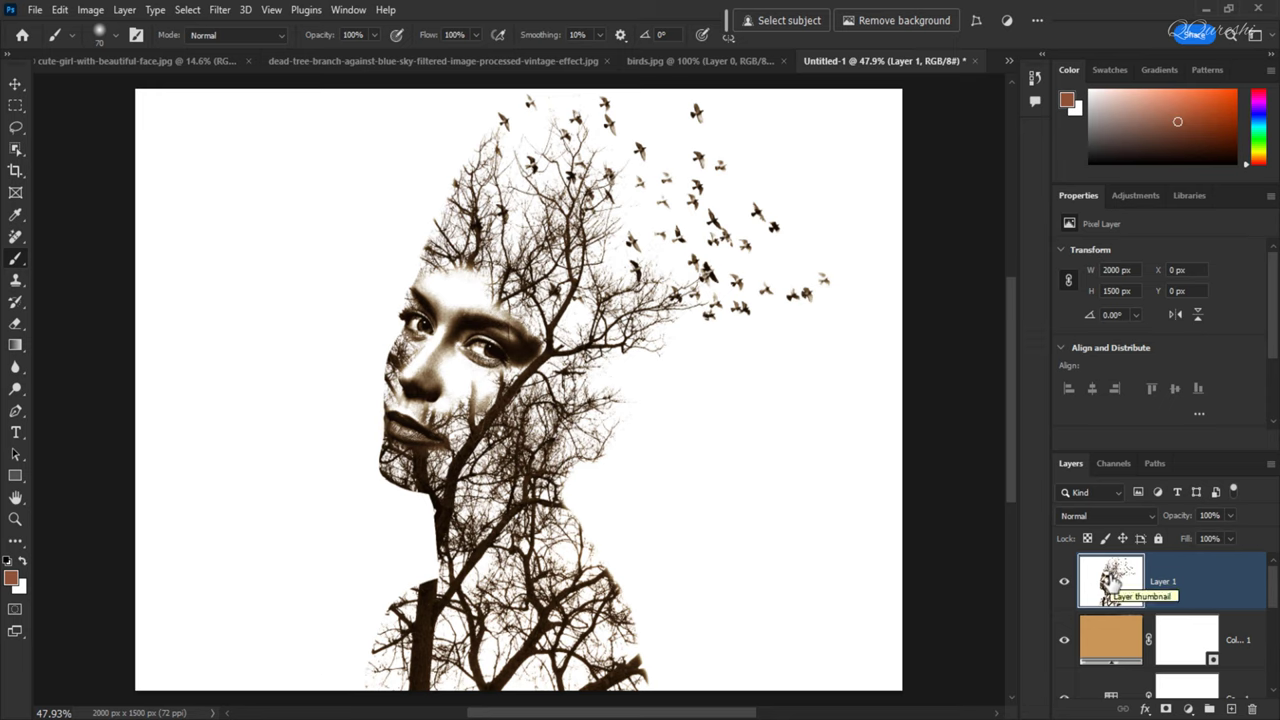
key("v")
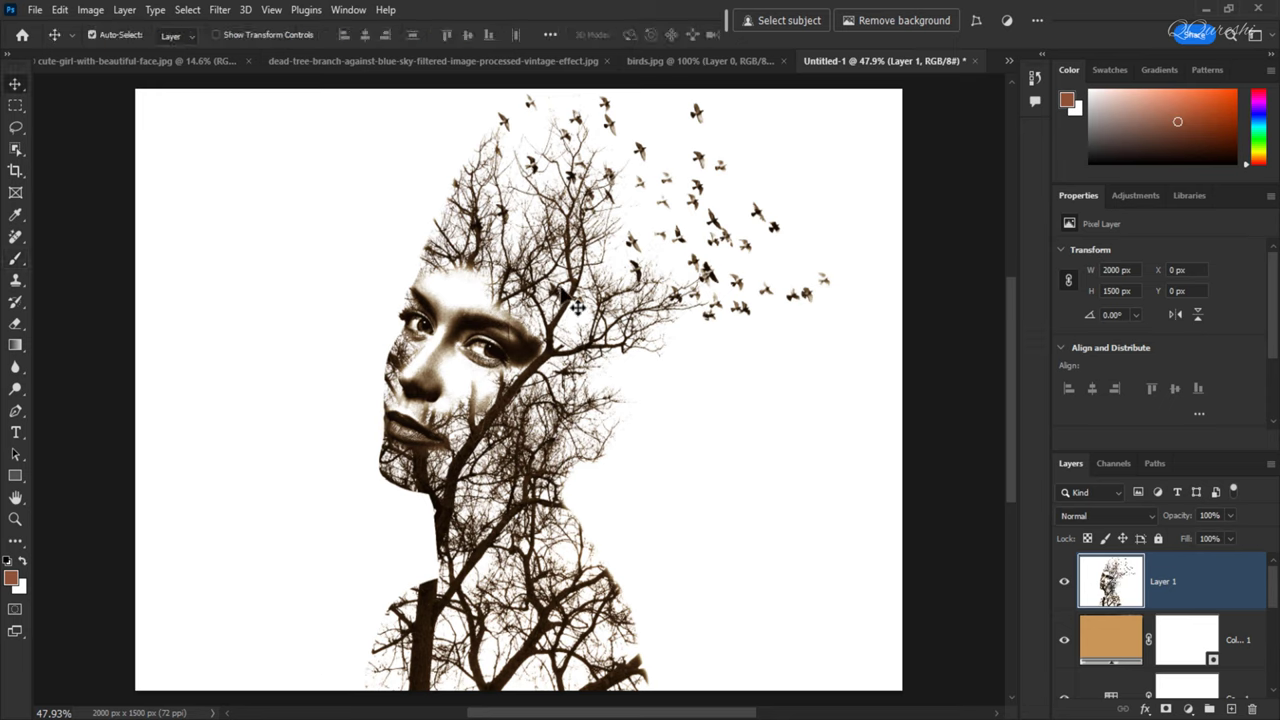
left_click(1190, 708)
left_click(1177, 414)
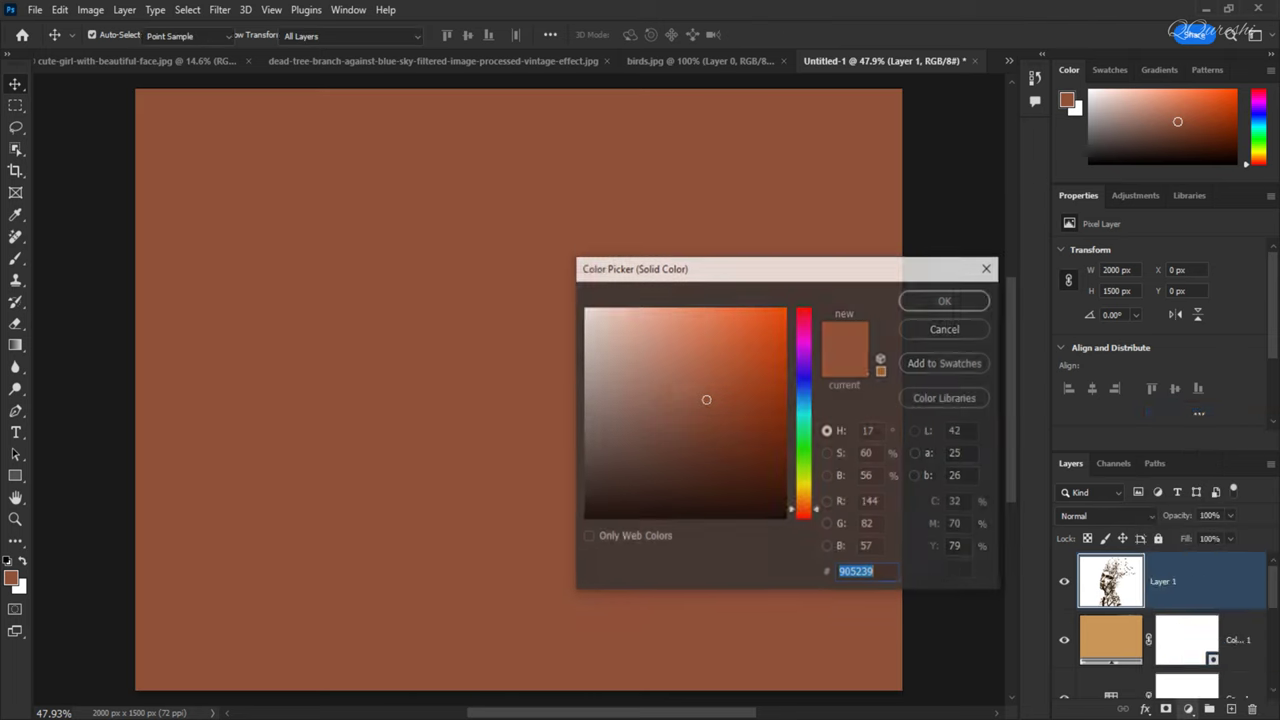
left_click_drag(666, 337, 670, 300)
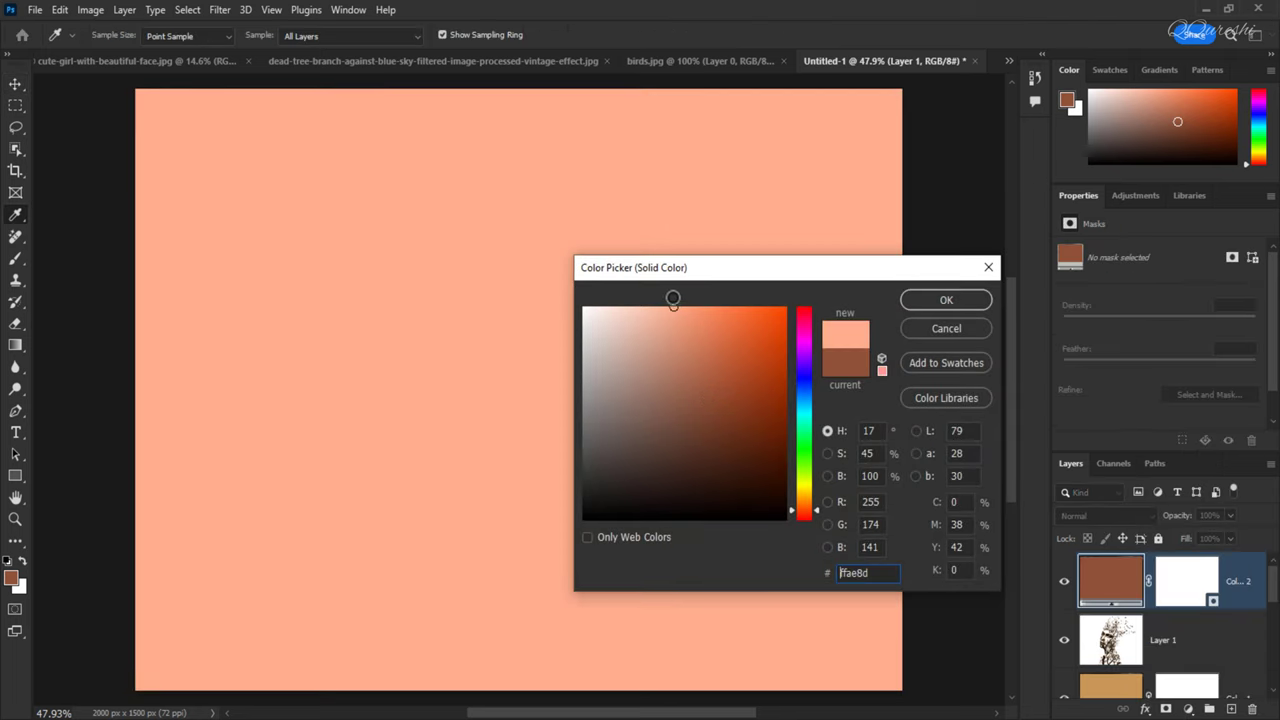
left_click(946, 300)
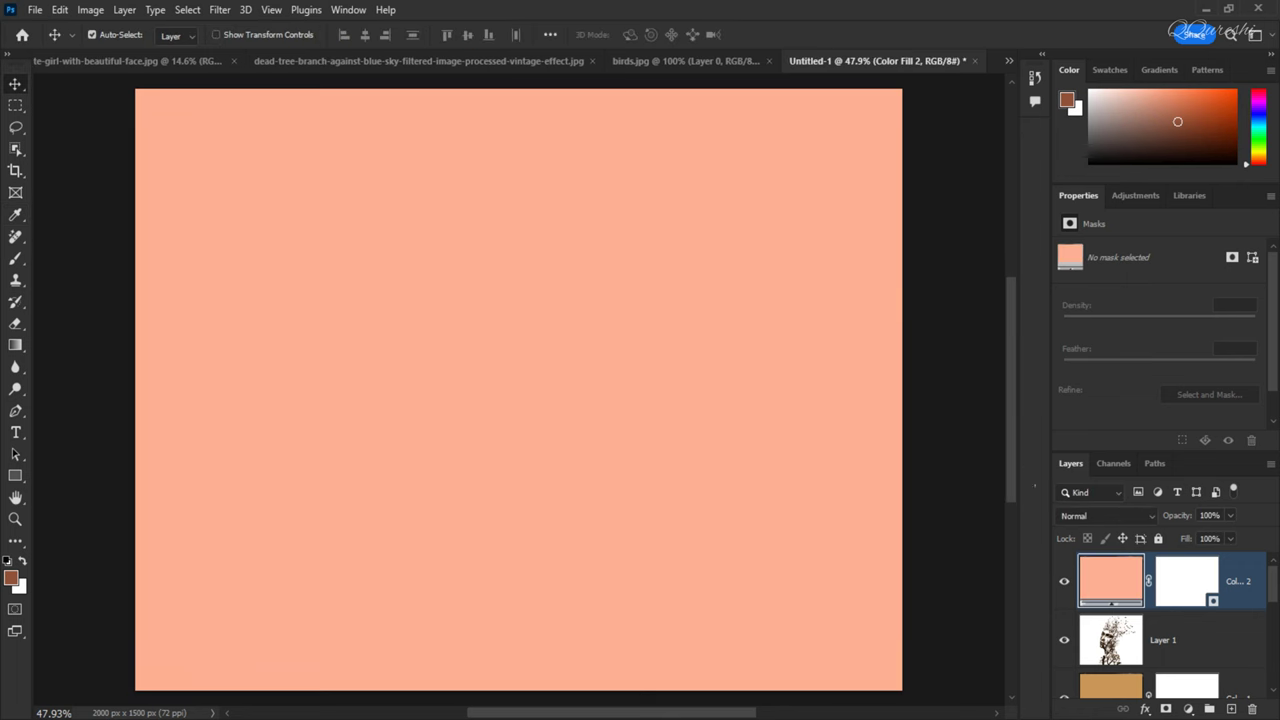
Step: Set the peach fill layer to Multiply blend mode at 70% opacity
left_click(1064, 515)
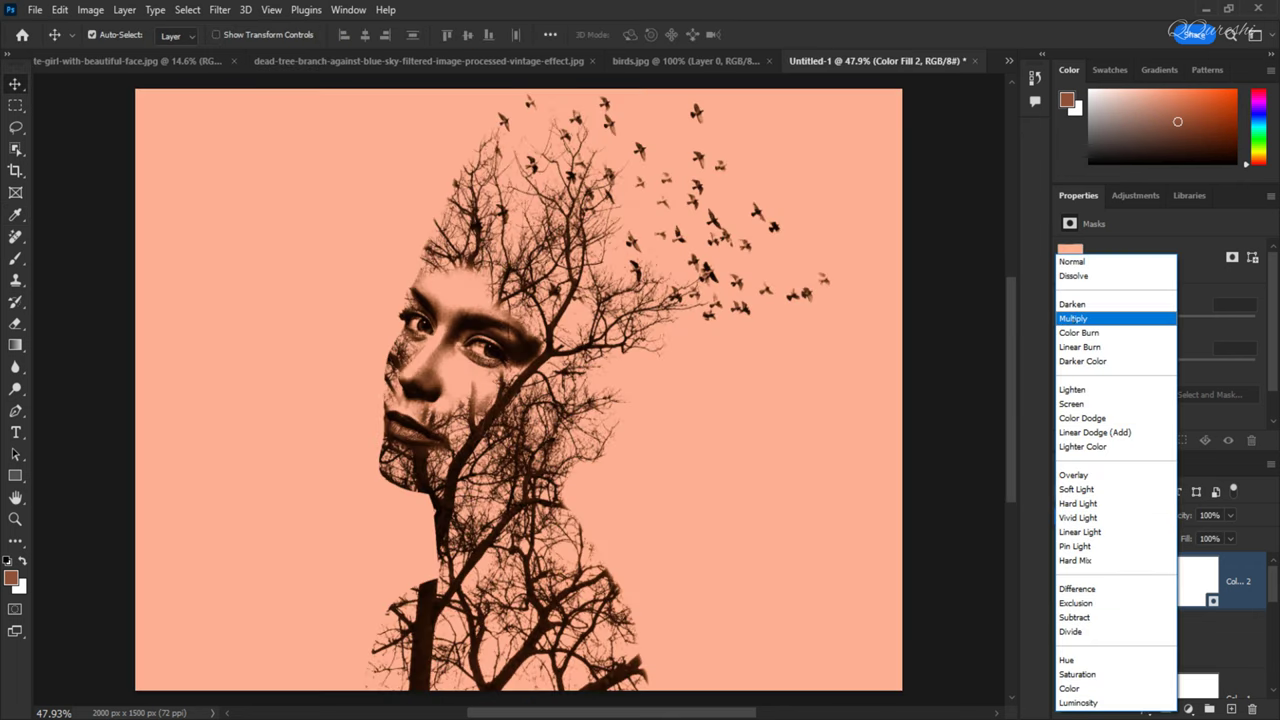
left_click(1090, 318)
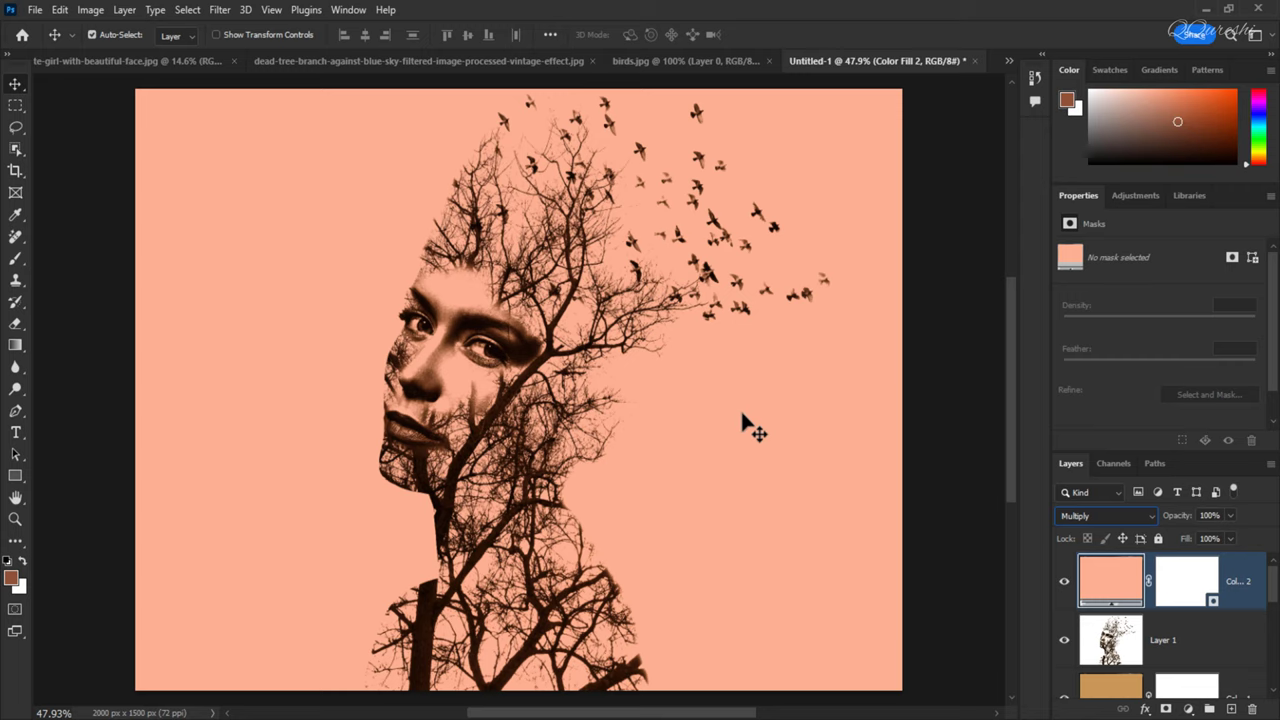
left_click(1230, 515)
mouse_move(1230, 535)
left_mouse_down()
mouse_move(1196, 535)
mouse_move(1208, 535)
left_mouse_up()
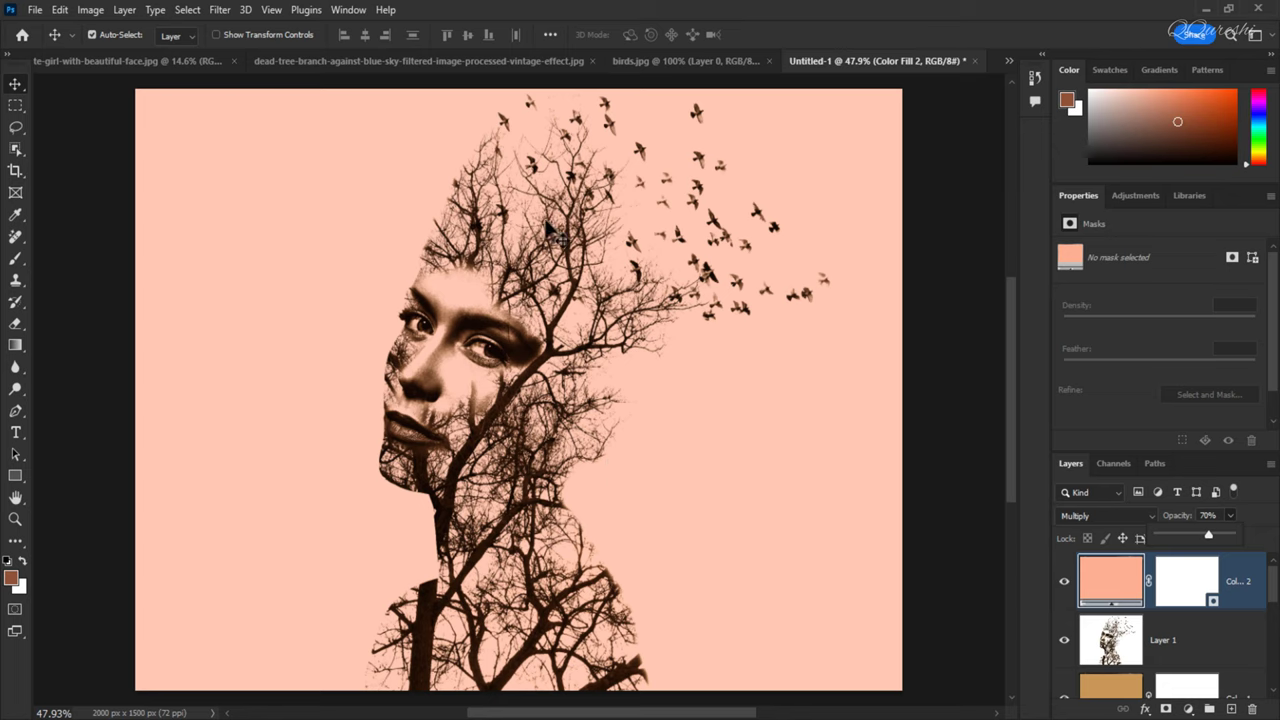
left_click(1262, 596)
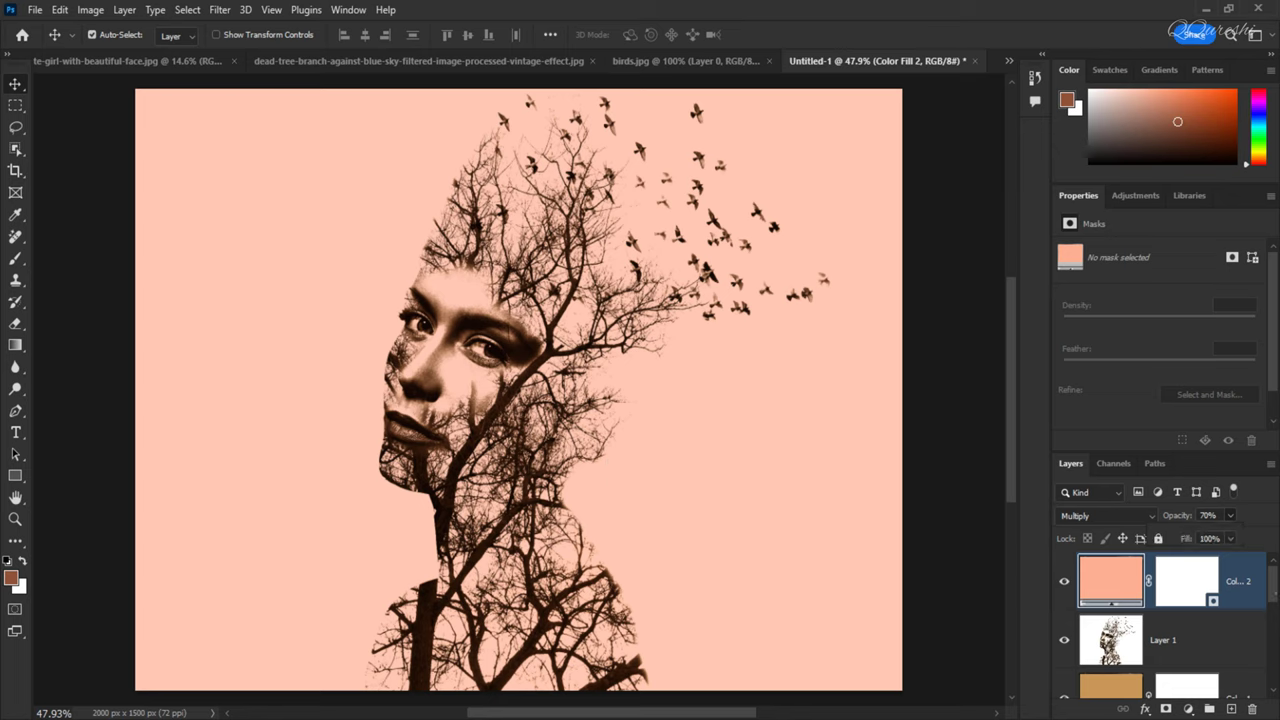